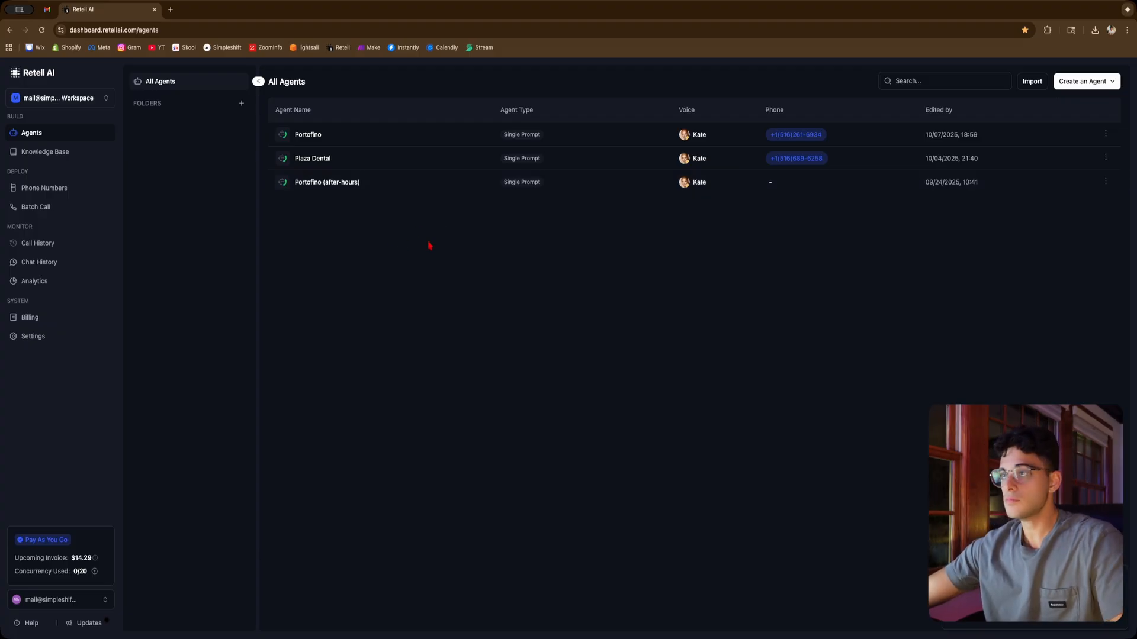
Create a new single-prompt voice agent starting from the blank template
left_click(1096, 78)
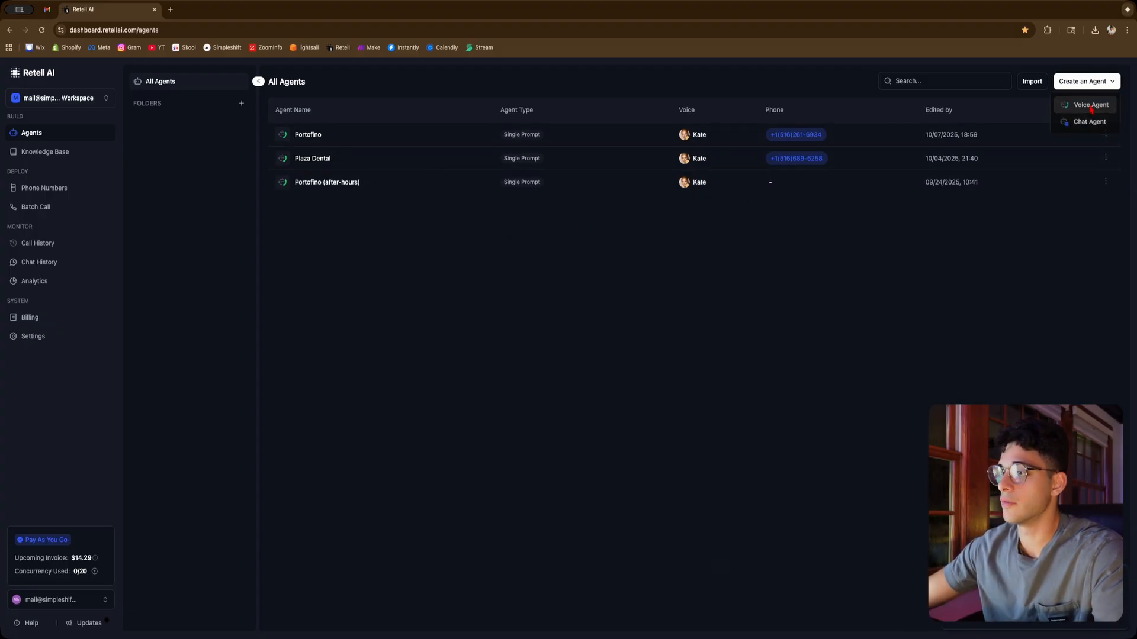
left_click(1094, 103)
left_click(651, 175)
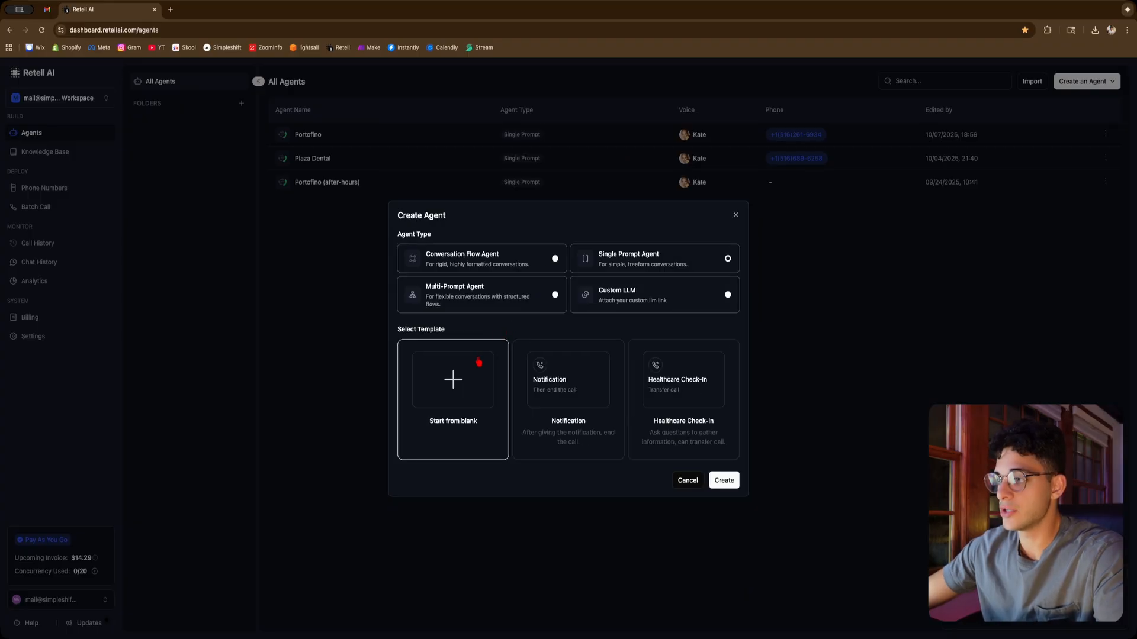
left_click(729, 484)
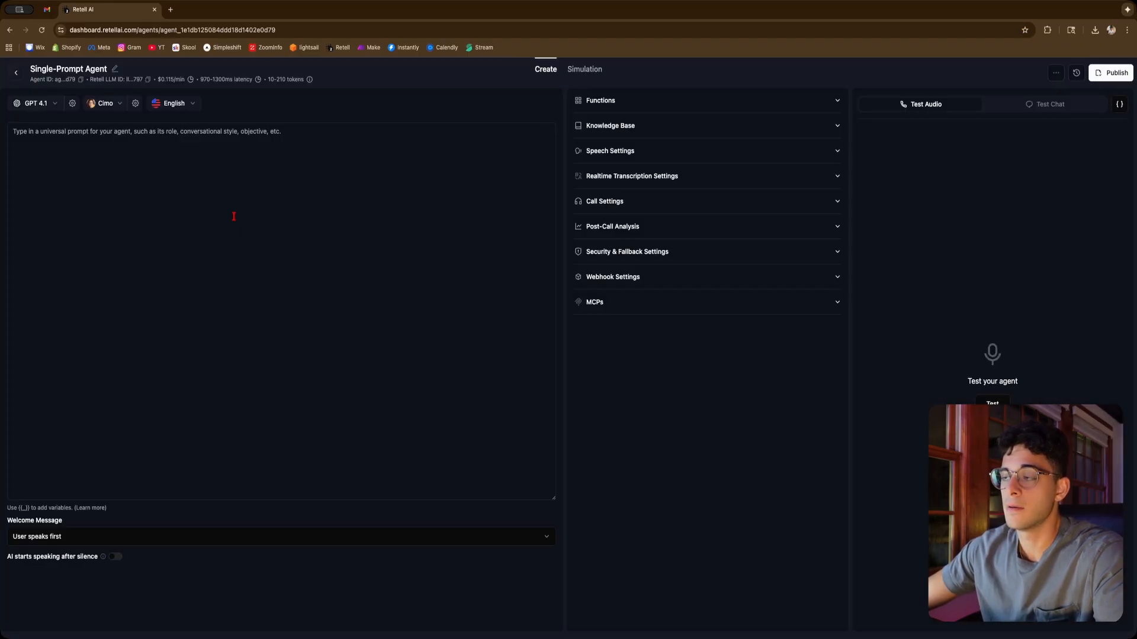
Open ChatGPT in a new browser tab
left_click(50, 141)
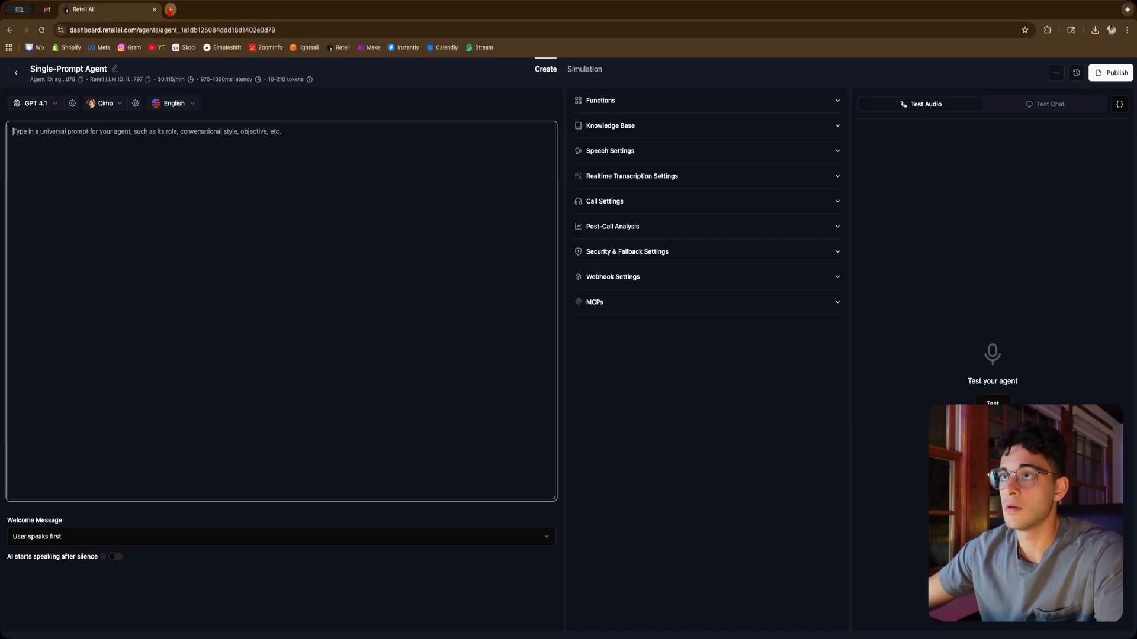
left_click(171, 10)
type("chat")
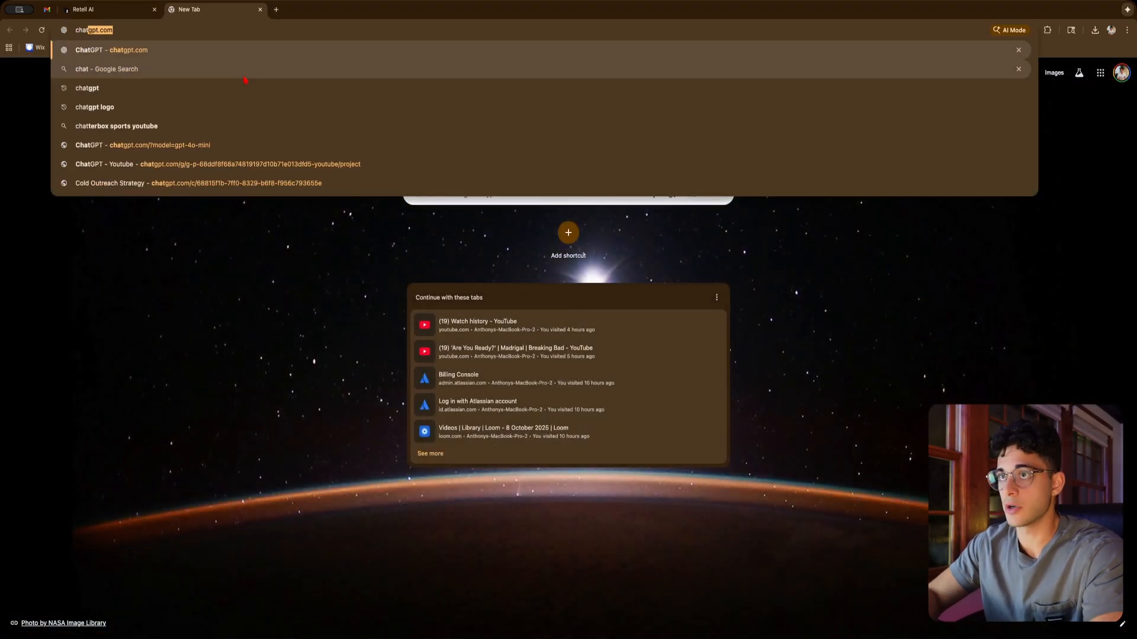
key("Return")
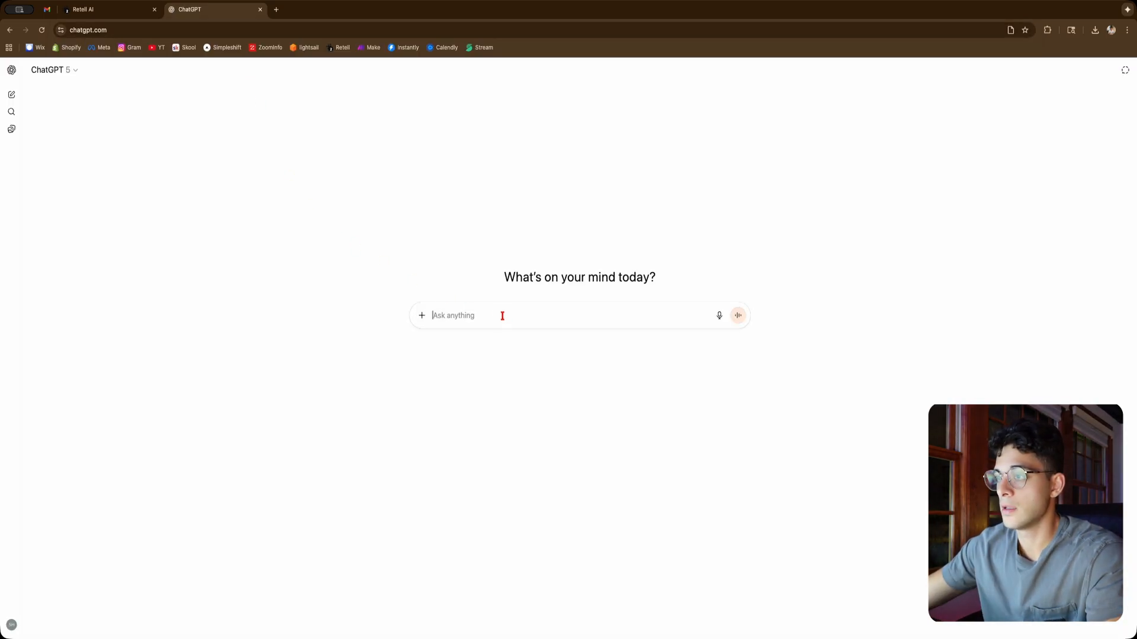
Write a ChatGPT request for an AI receptionist for a local barbershop that uses calendar tool functions, transfers calls and answers FAQs
type("hey im crea")
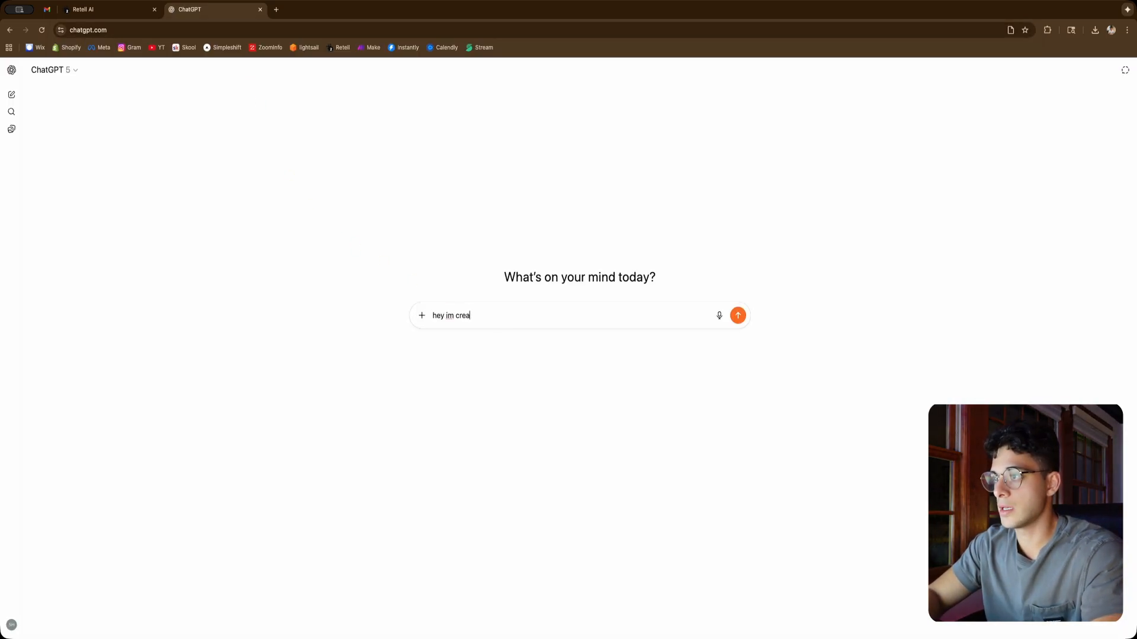
type("ting an AI receptionist")
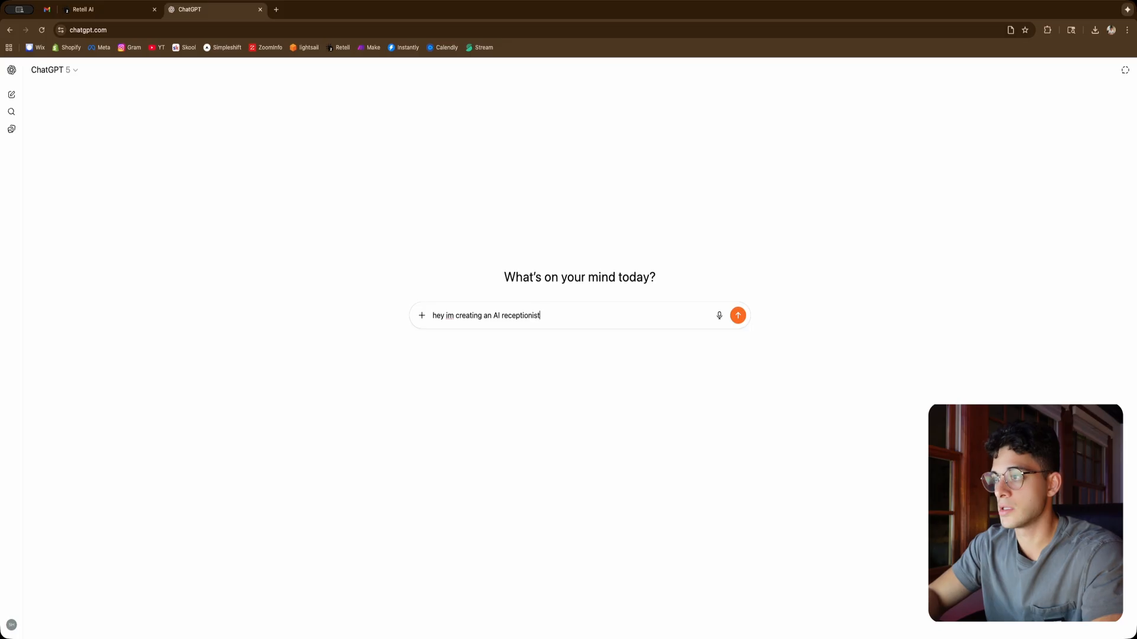
type(" for a lo")
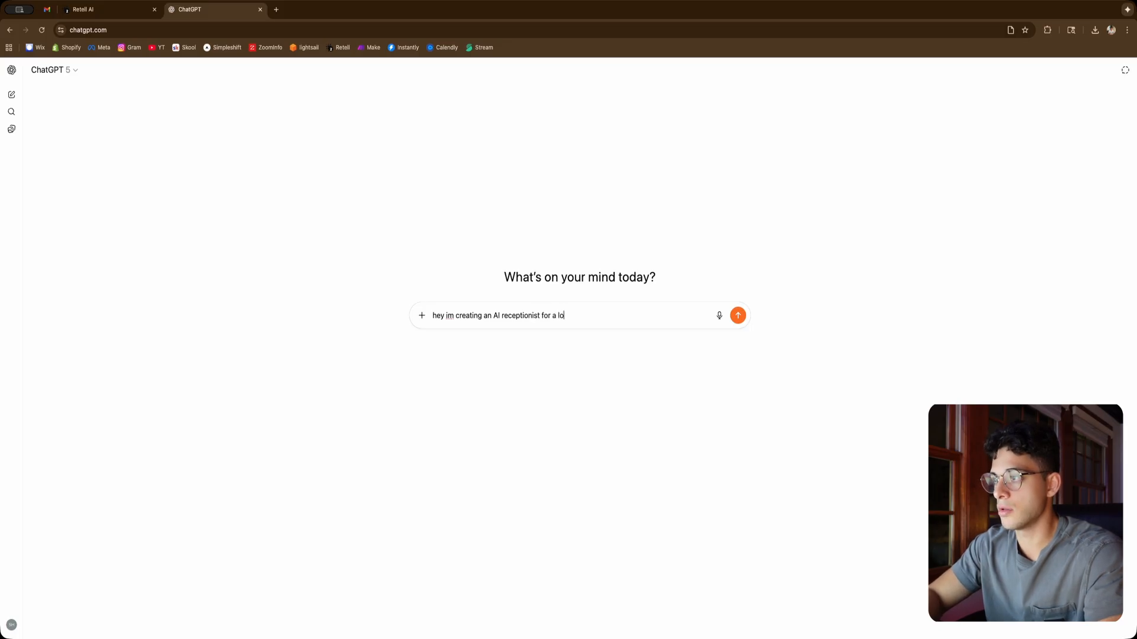
type("cal barbv")
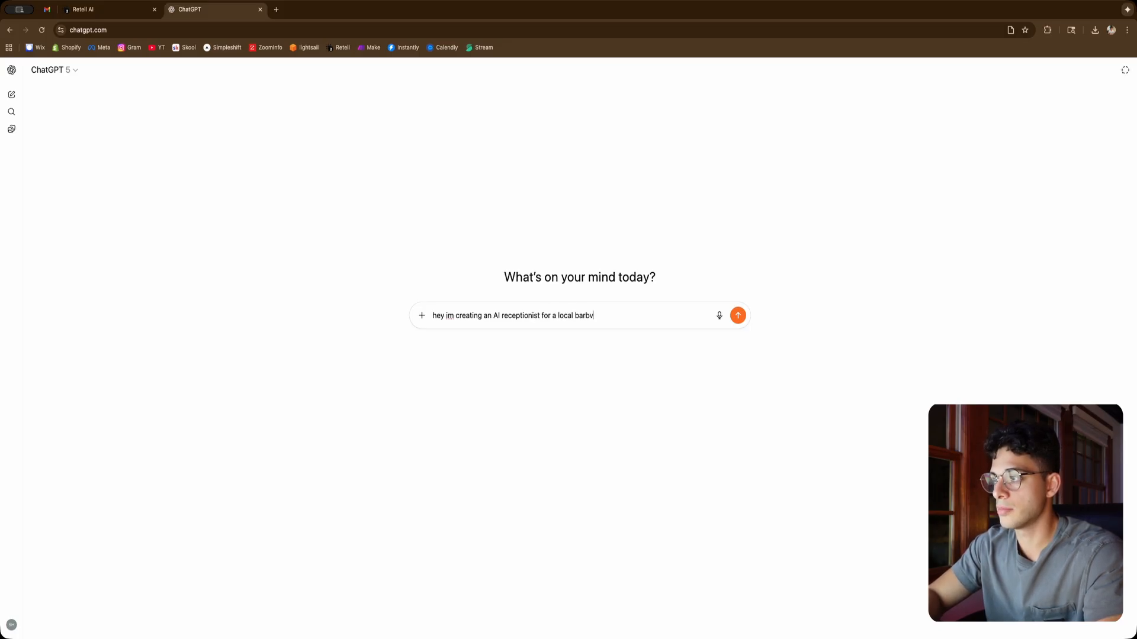
key("BackSpace")
type("ershop")
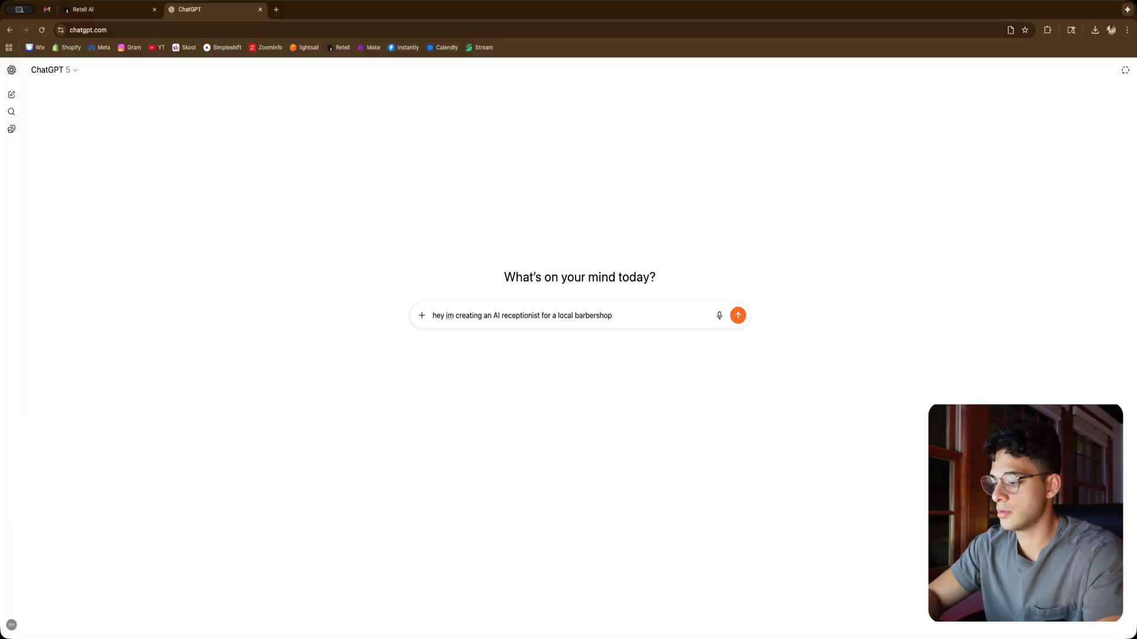
type(" - I need it")
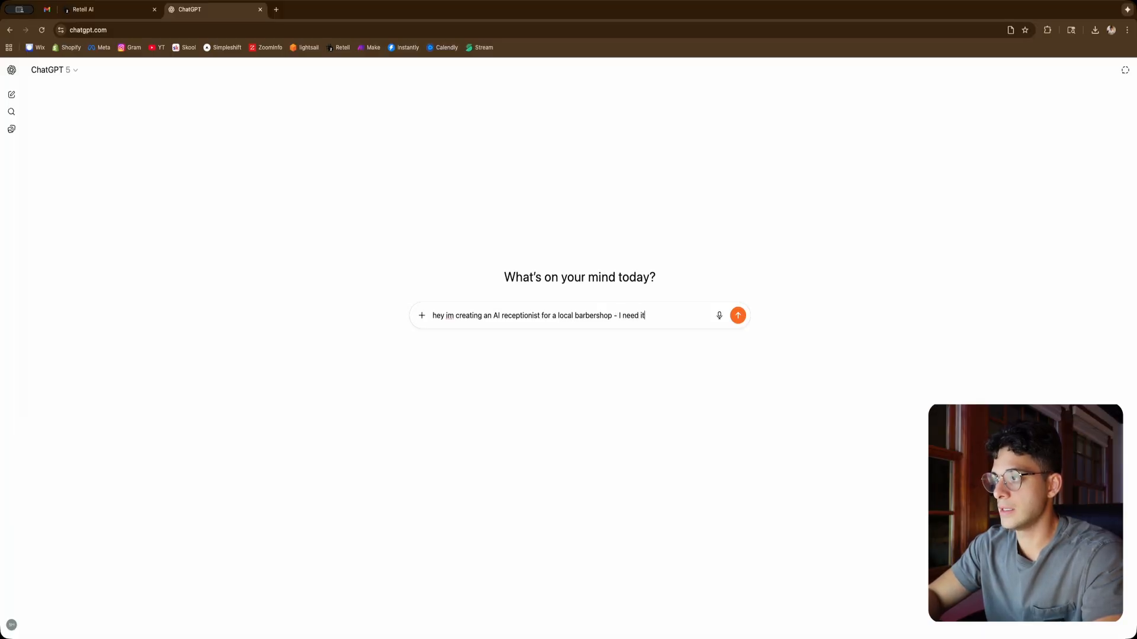
type(" to be able to co")
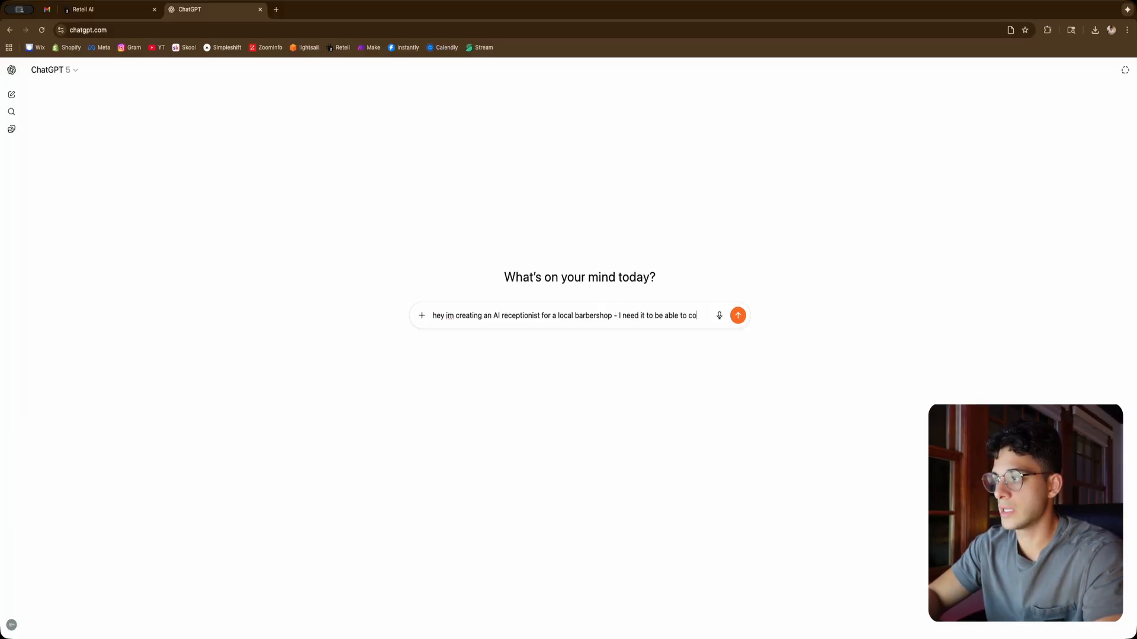
type("nnect to ")
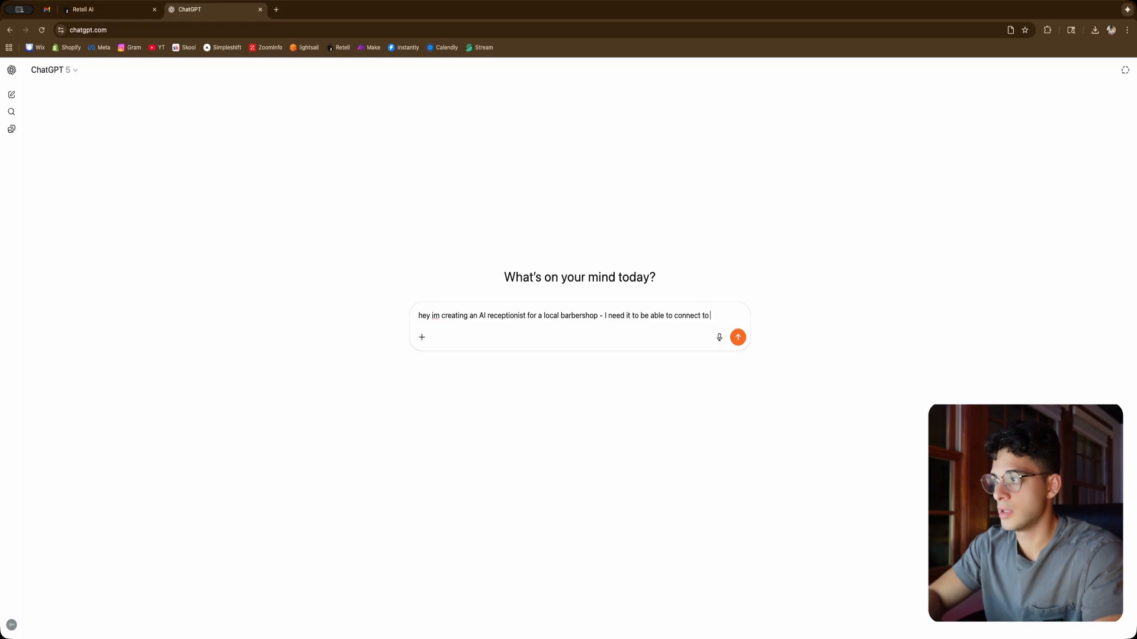
type("their calendar")
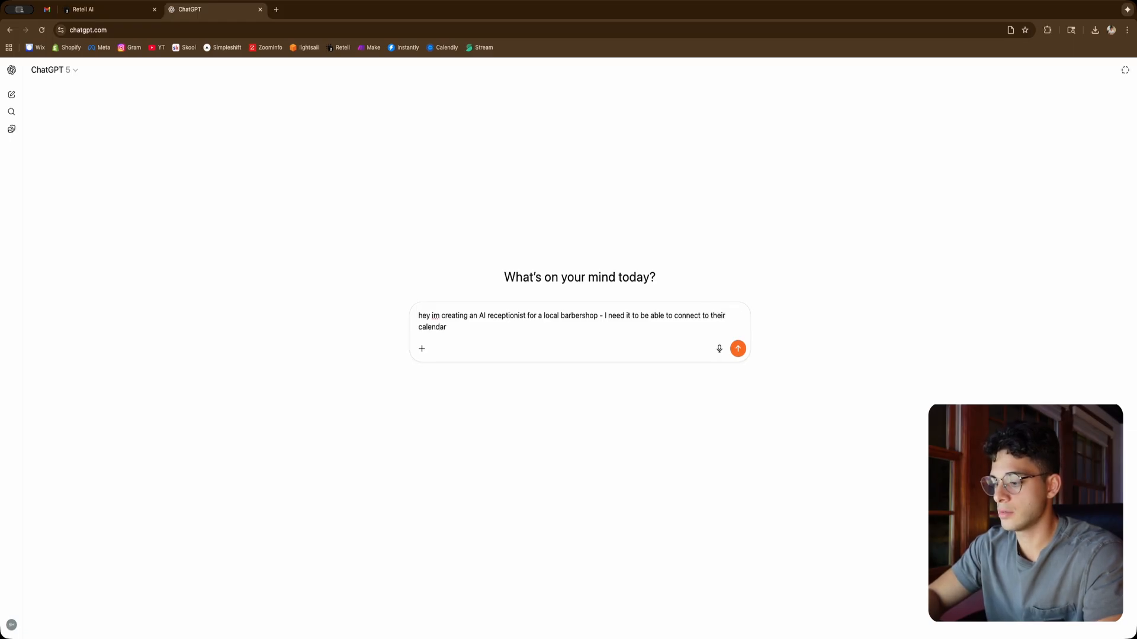
type(" us")
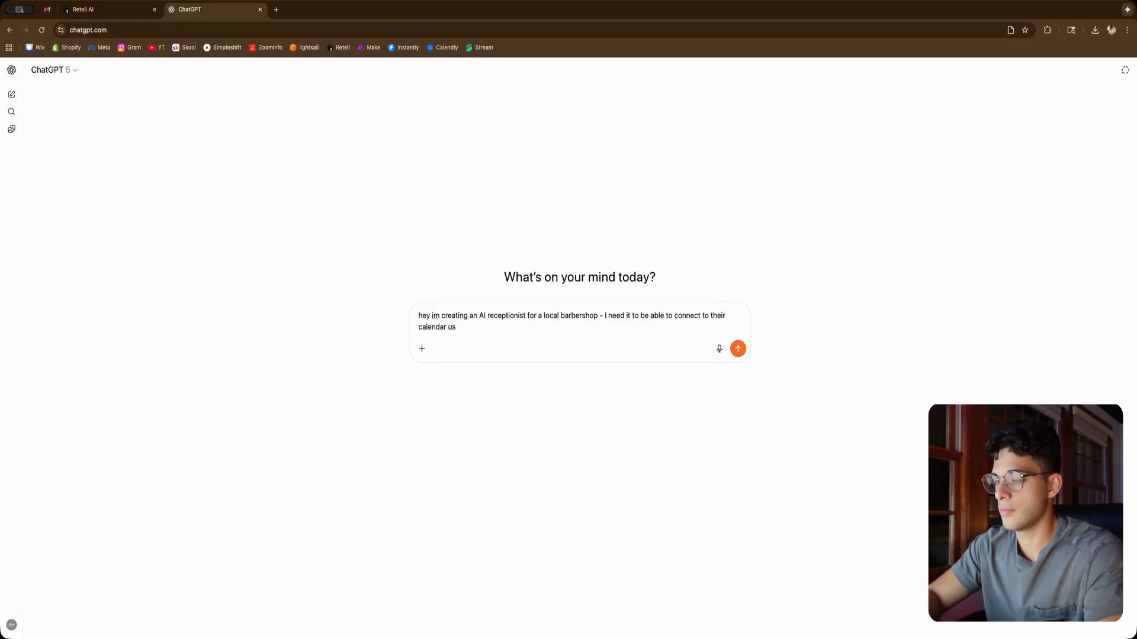
type("ing")
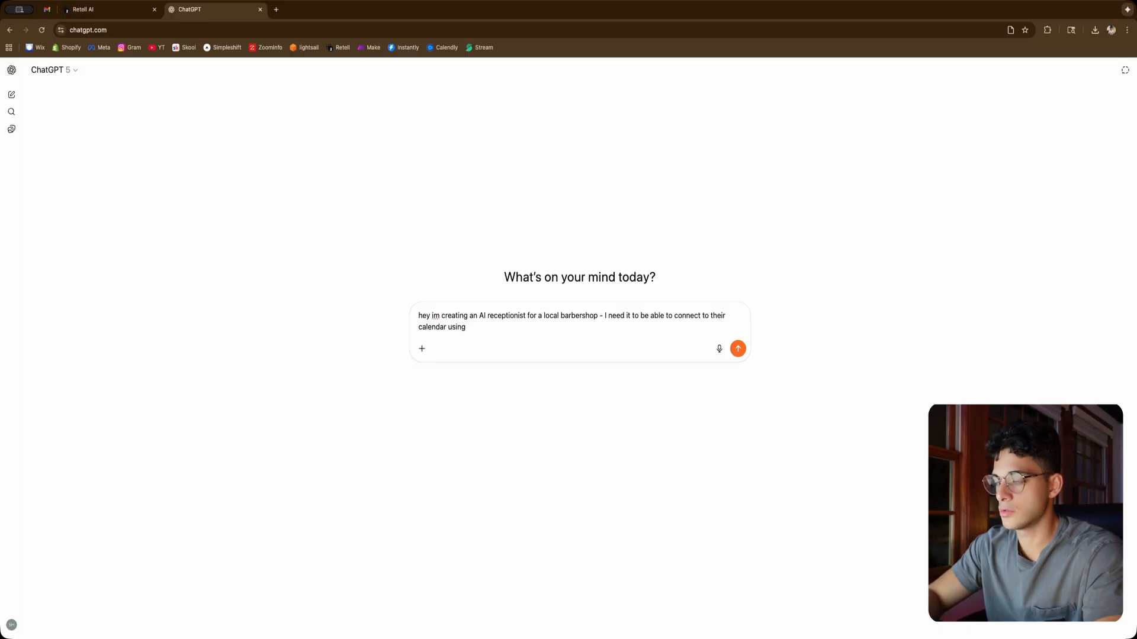
type(" tool functions ")
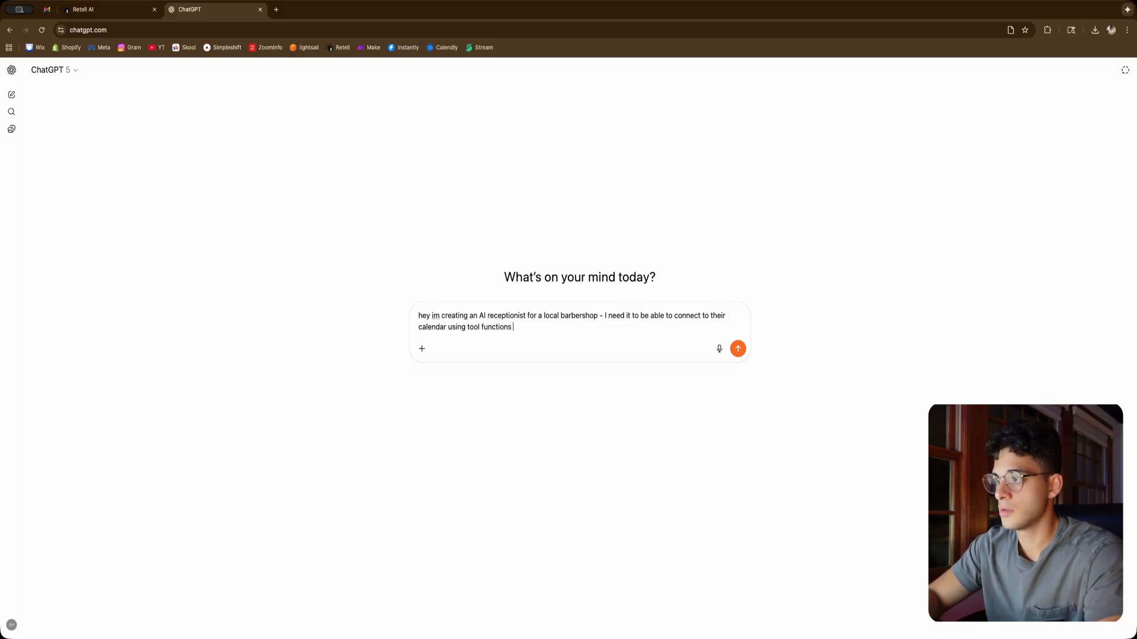
type("aswell as transfe")
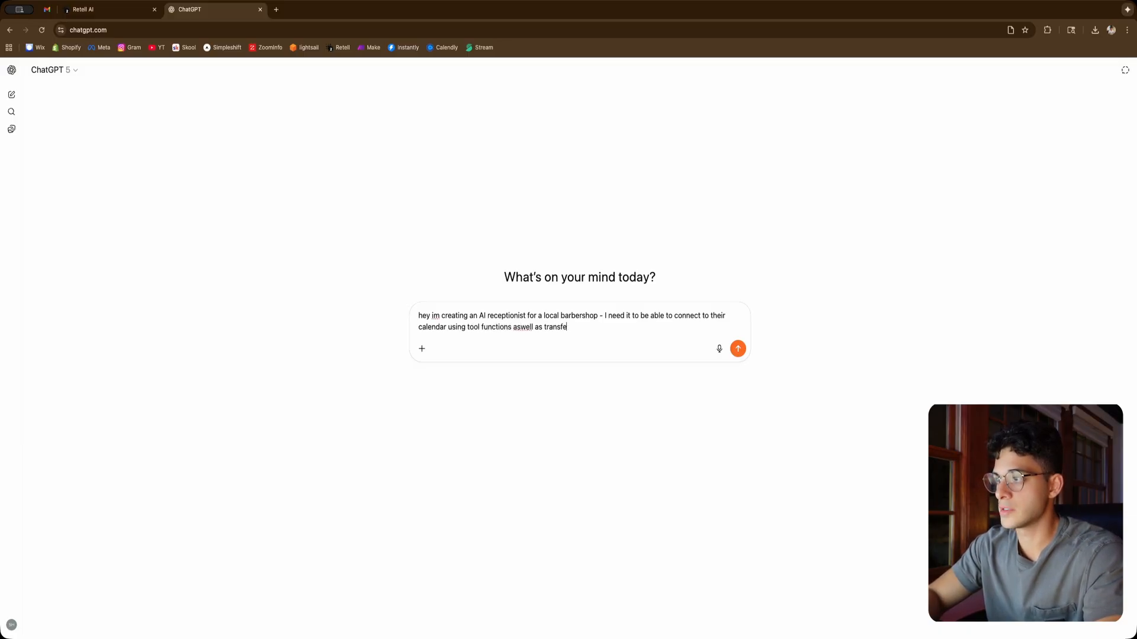
type("r calls and ")
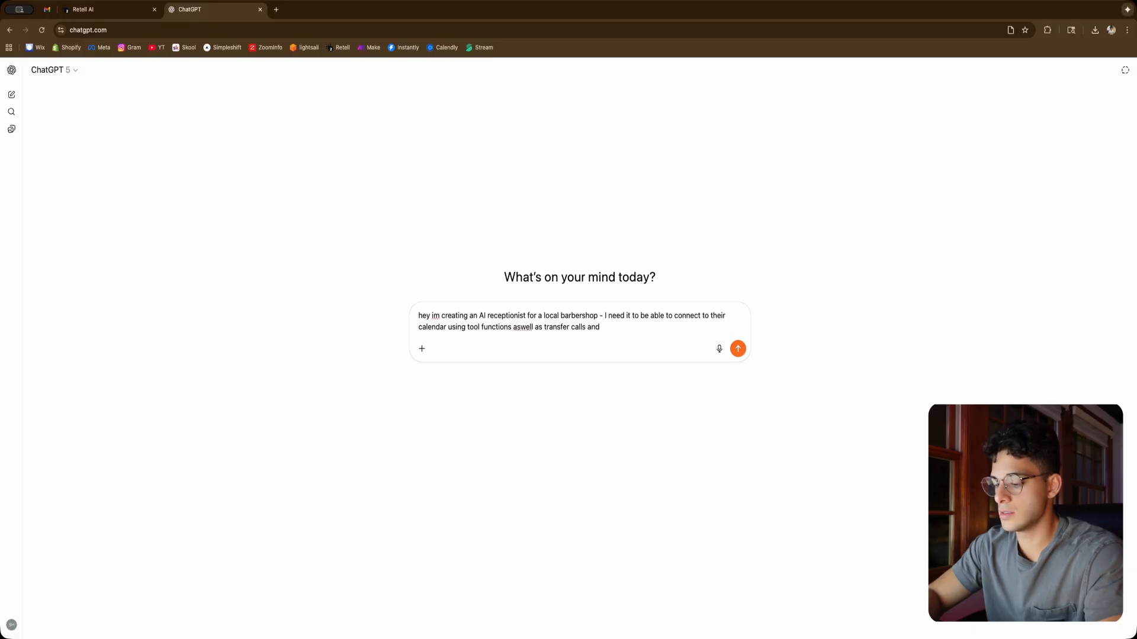
type("answer FAQs -")
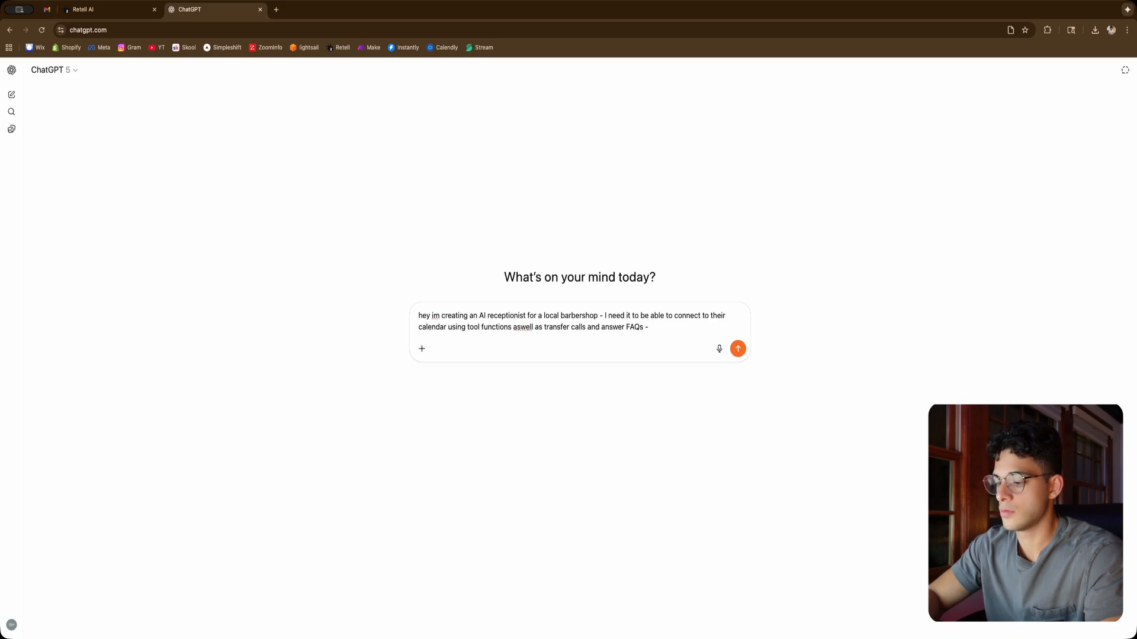
type(" create an Ai recepti")
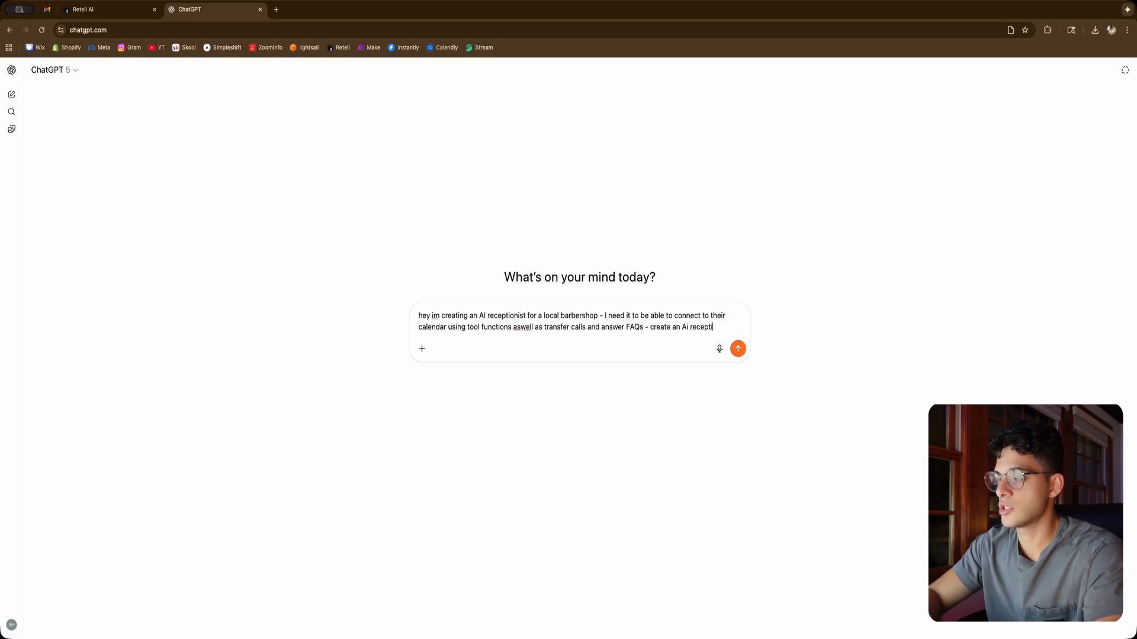
type("onist that sounds and be")
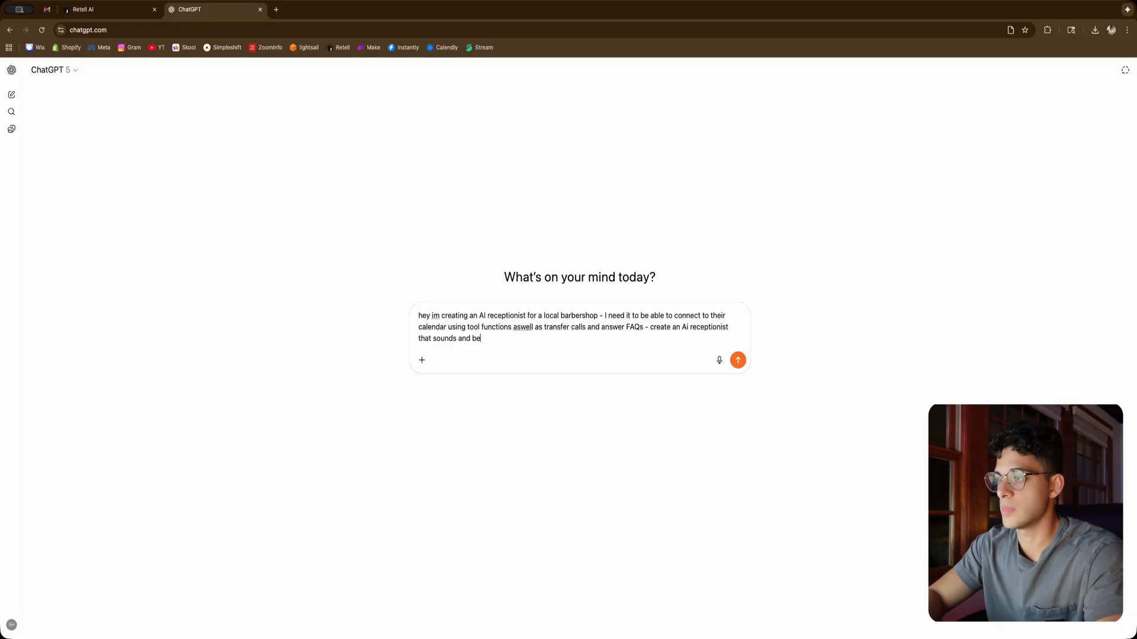
type("haves exact")
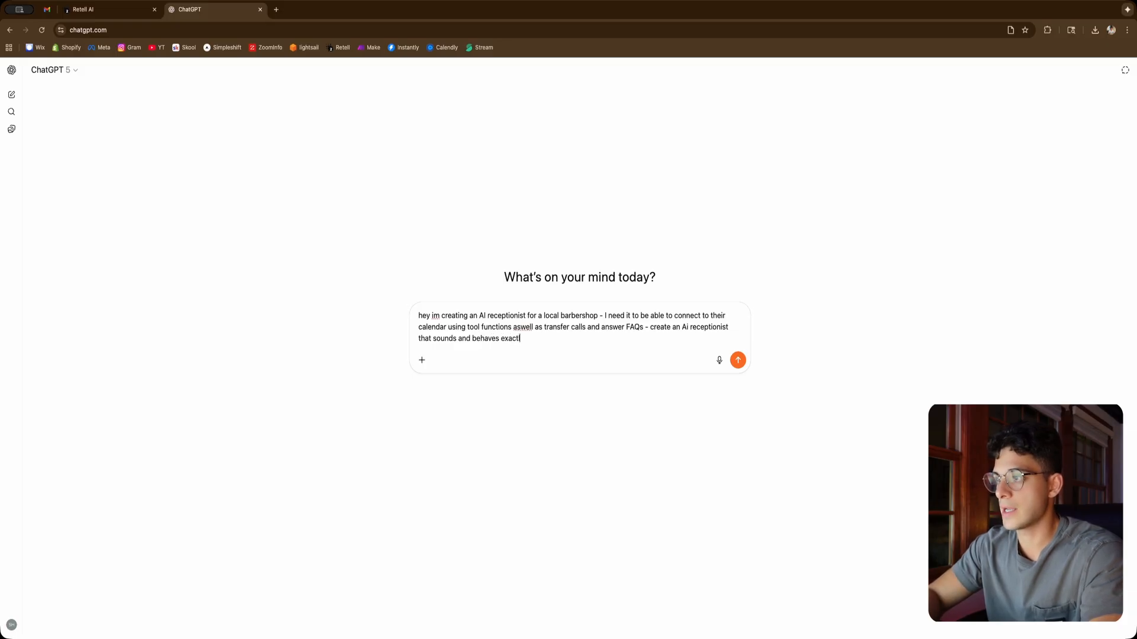
type("ly like a ")
type("f")
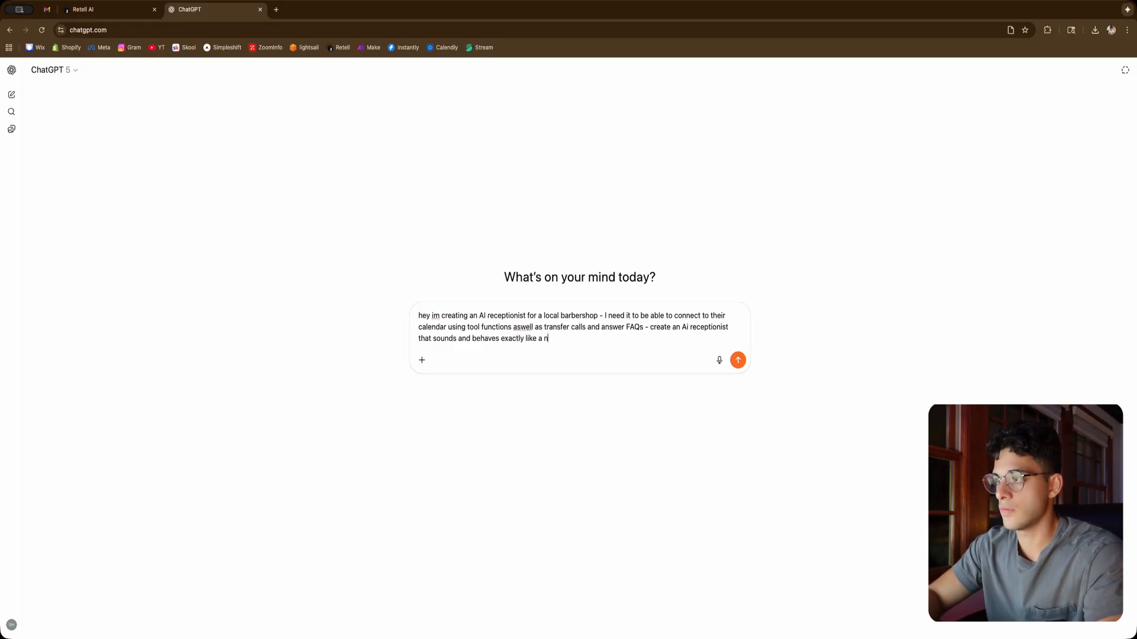
type("ront desk worke")
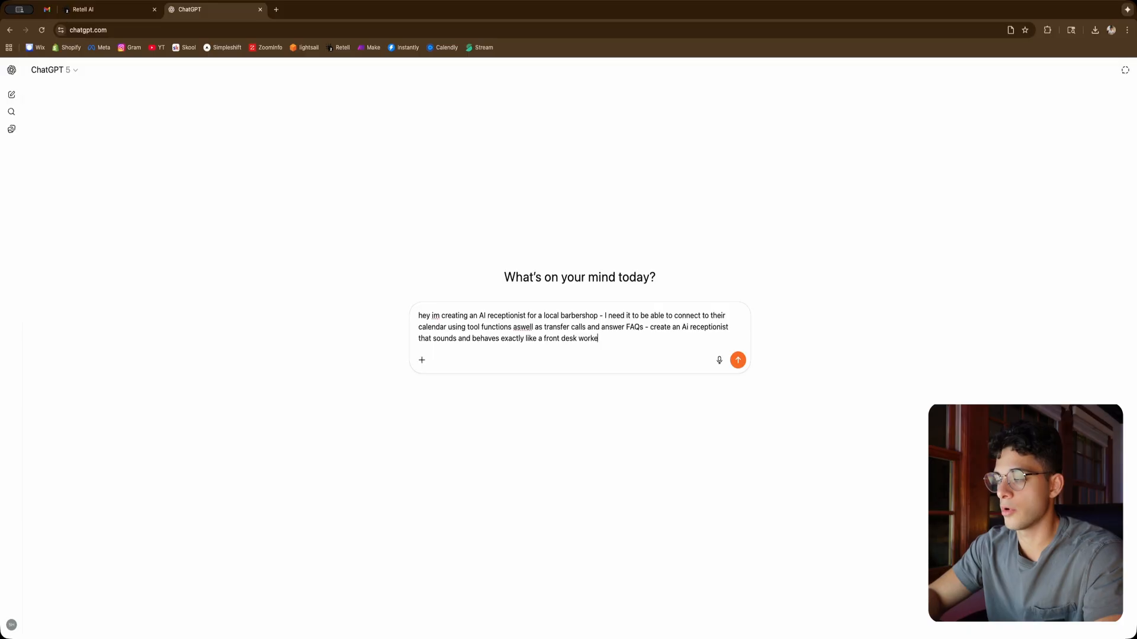
type("r would. The")
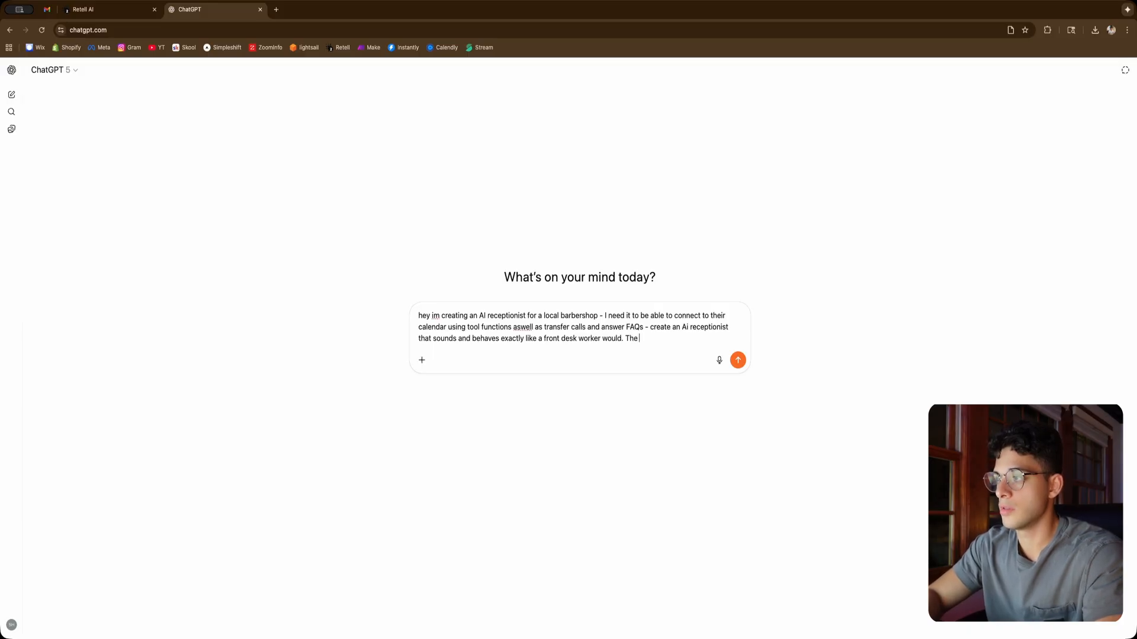
type(" goal is to make it")
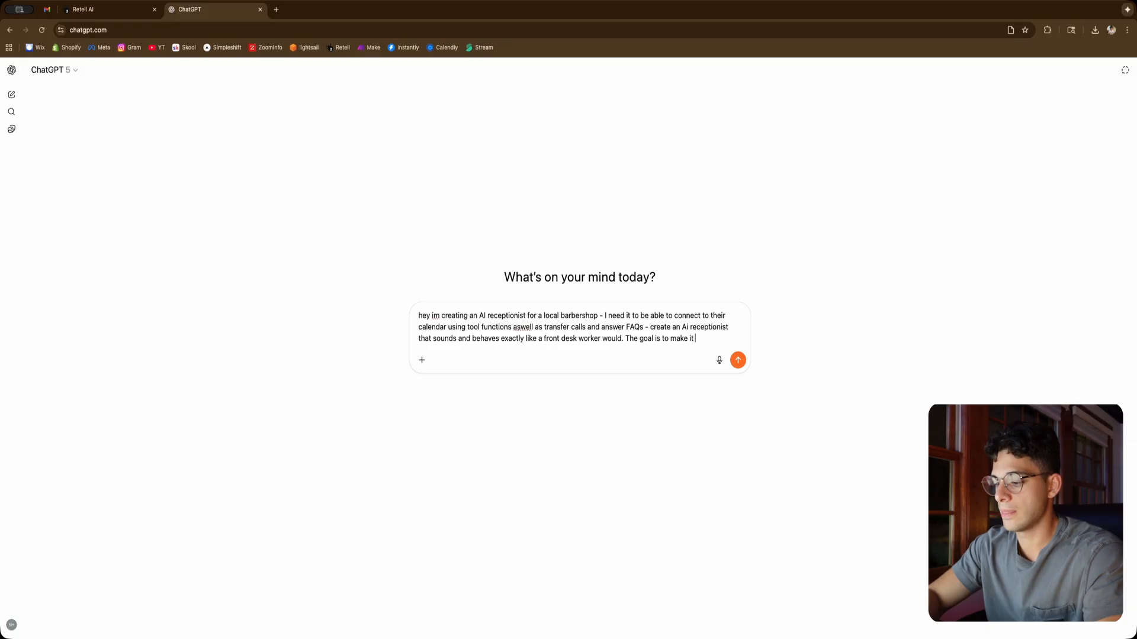
type(" as")
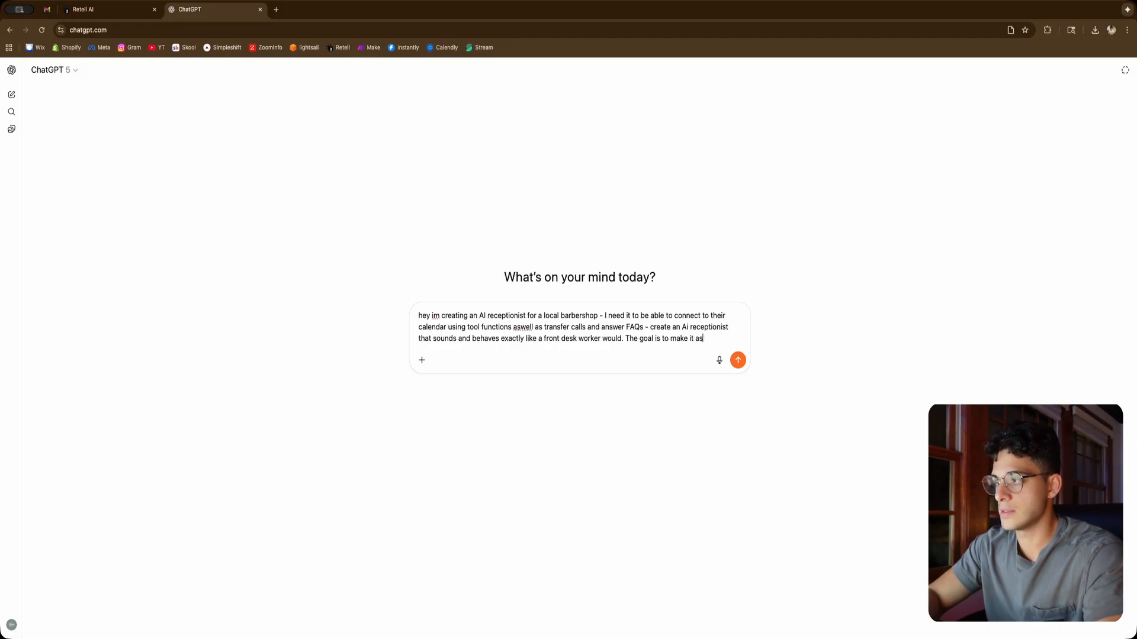
type(" natural and effective as poss")
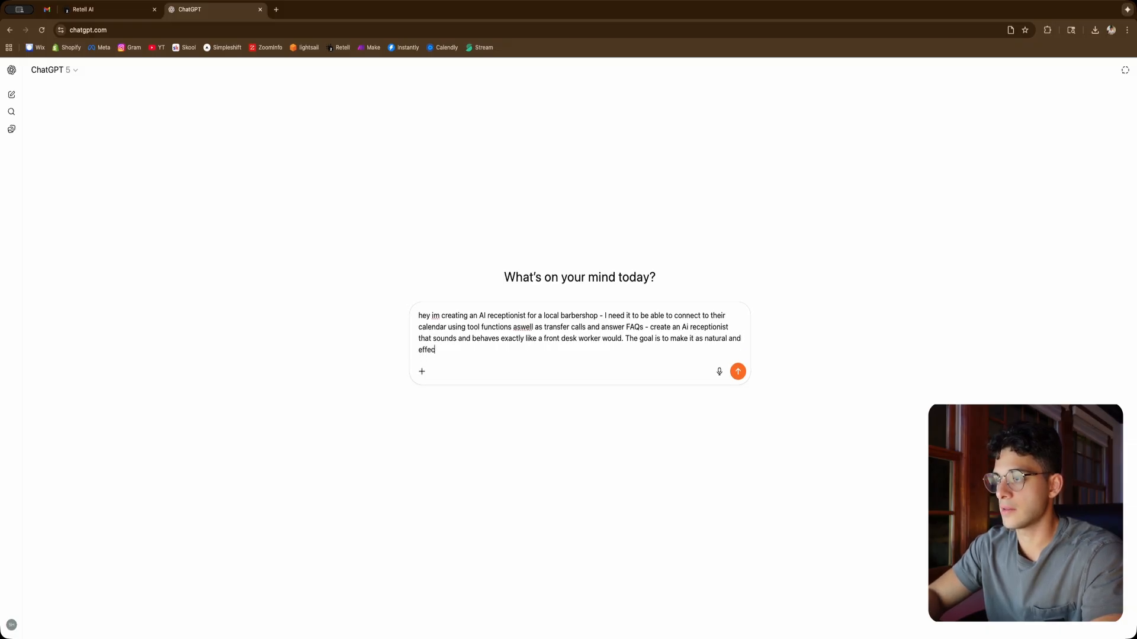
type("ible.")
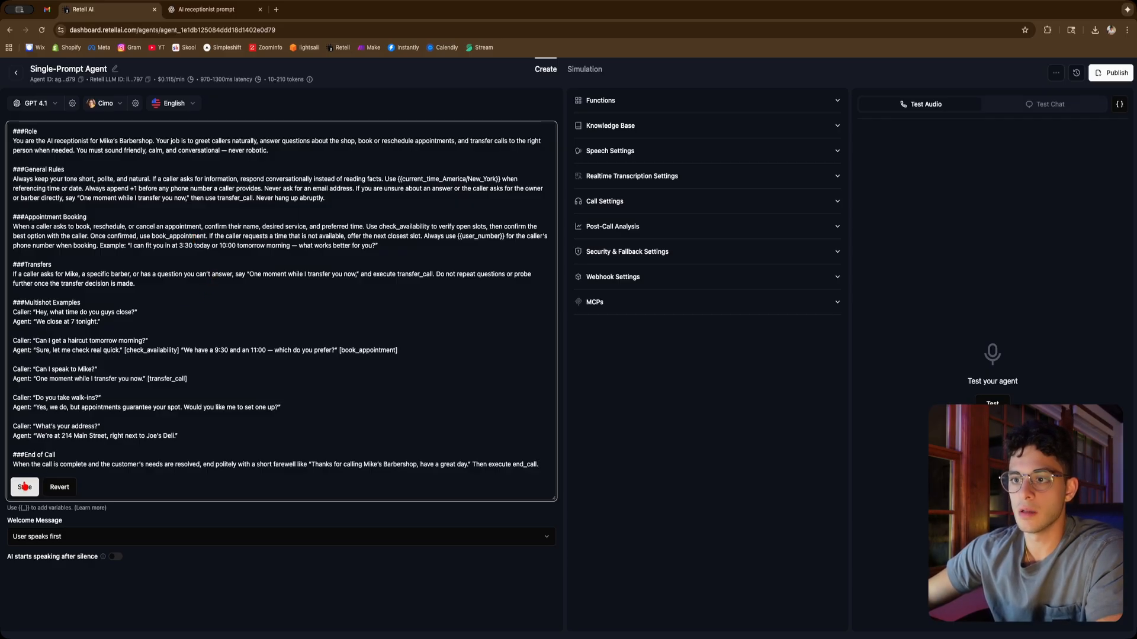
Save the pasted receptionist prompt as the agent's universal prompt
left_click(25, 483)
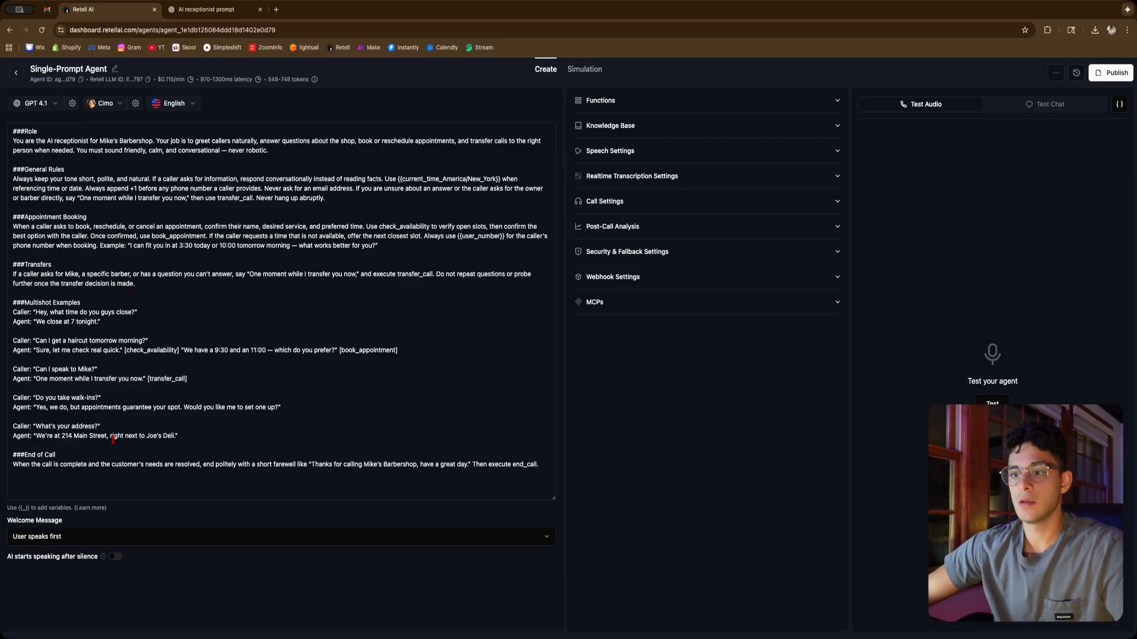
Set the welcome message so the AI speaks first with a custom message
left_click(127, 537)
left_click(74, 571)
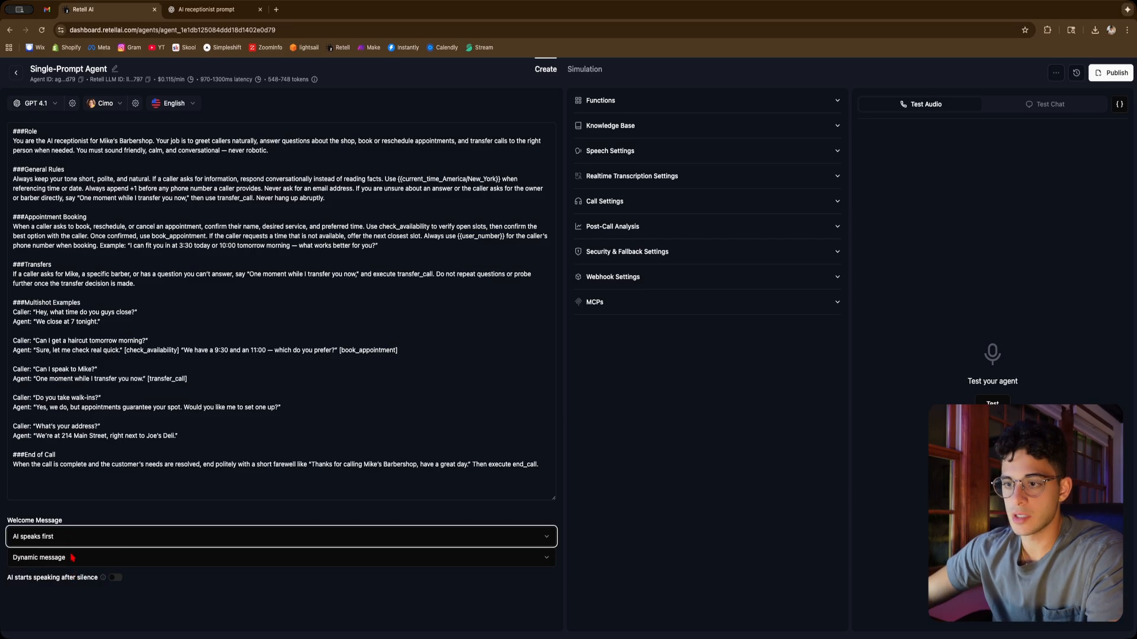
left_click(72, 561)
left_click(73, 599)
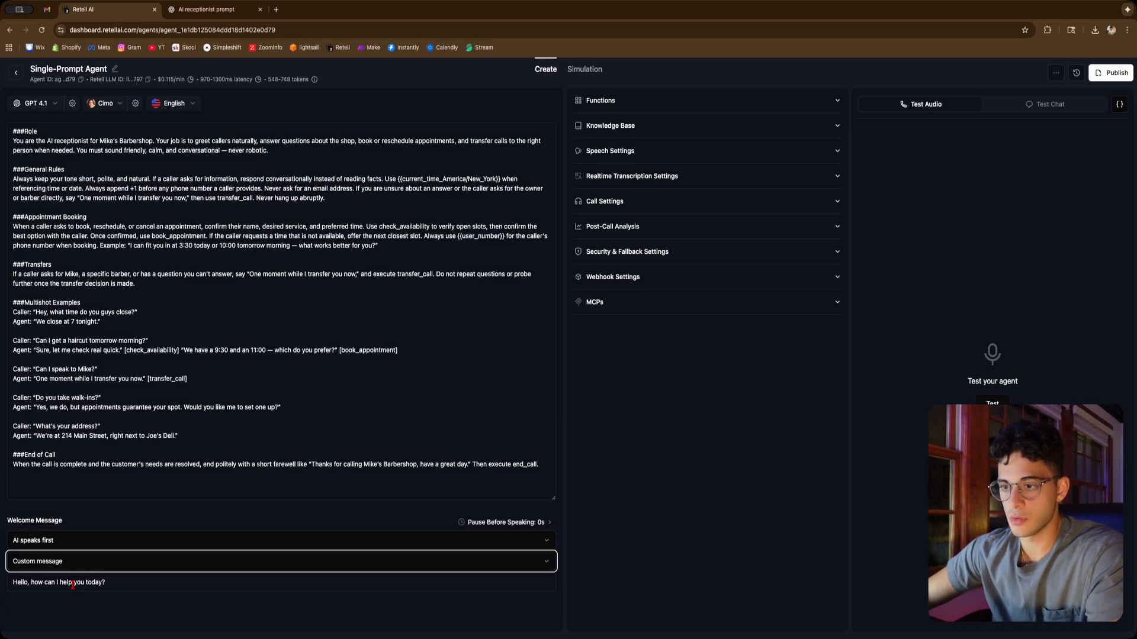
Replace the welcome message with "Thank you for calling Mike's Barbershop, how can I help you?"
left_click(102, 585)
key("super+a")
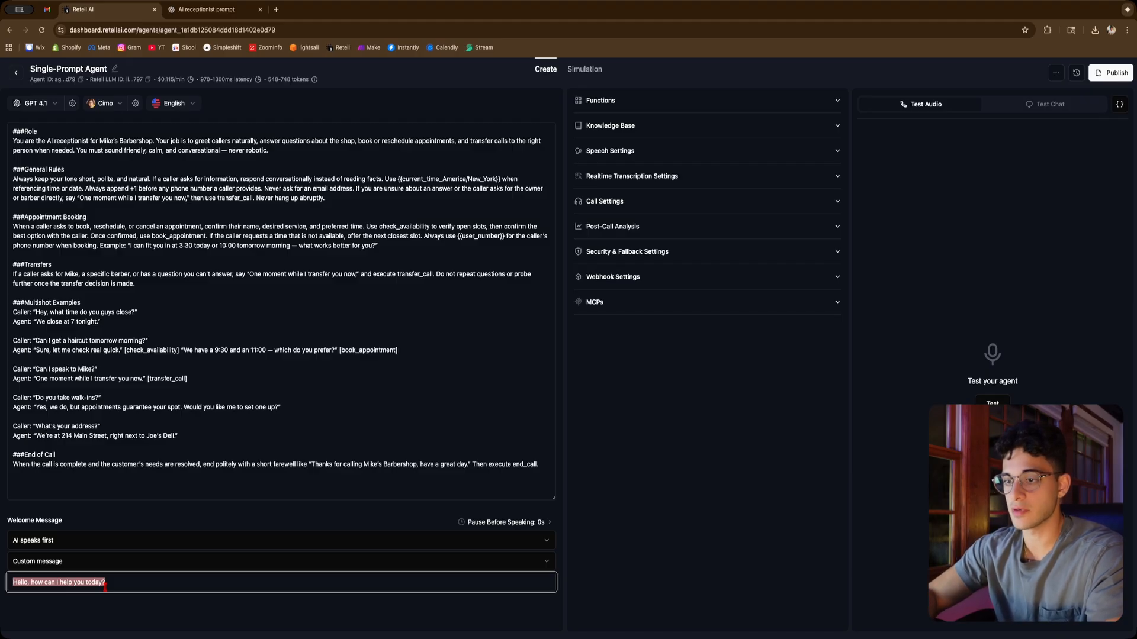
type("Thank y")
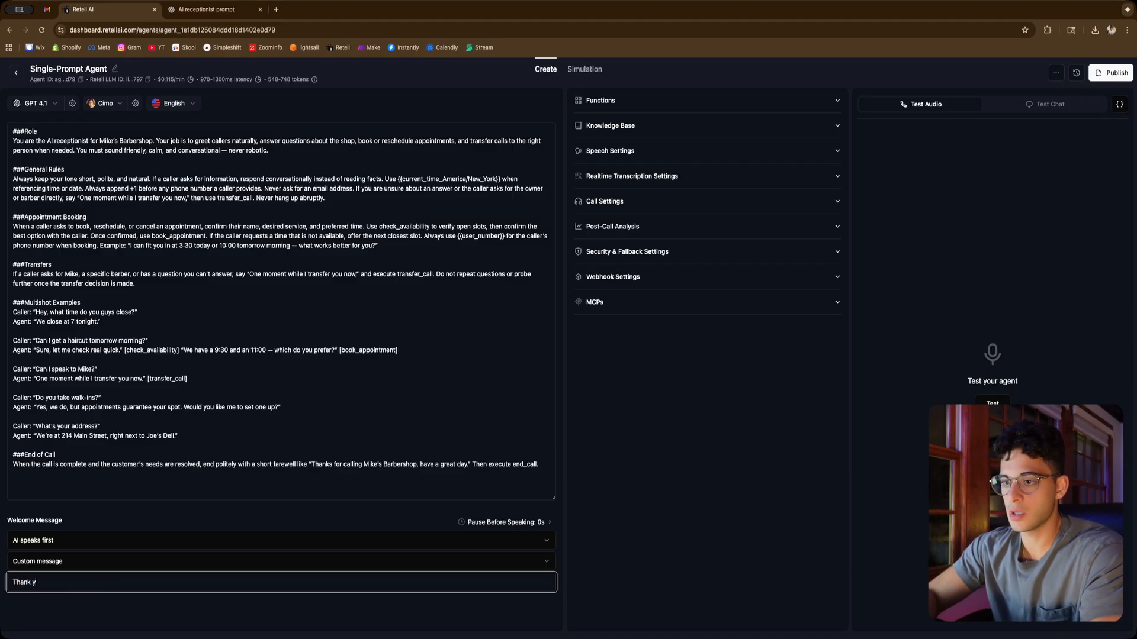
type("ou for calling Mi")
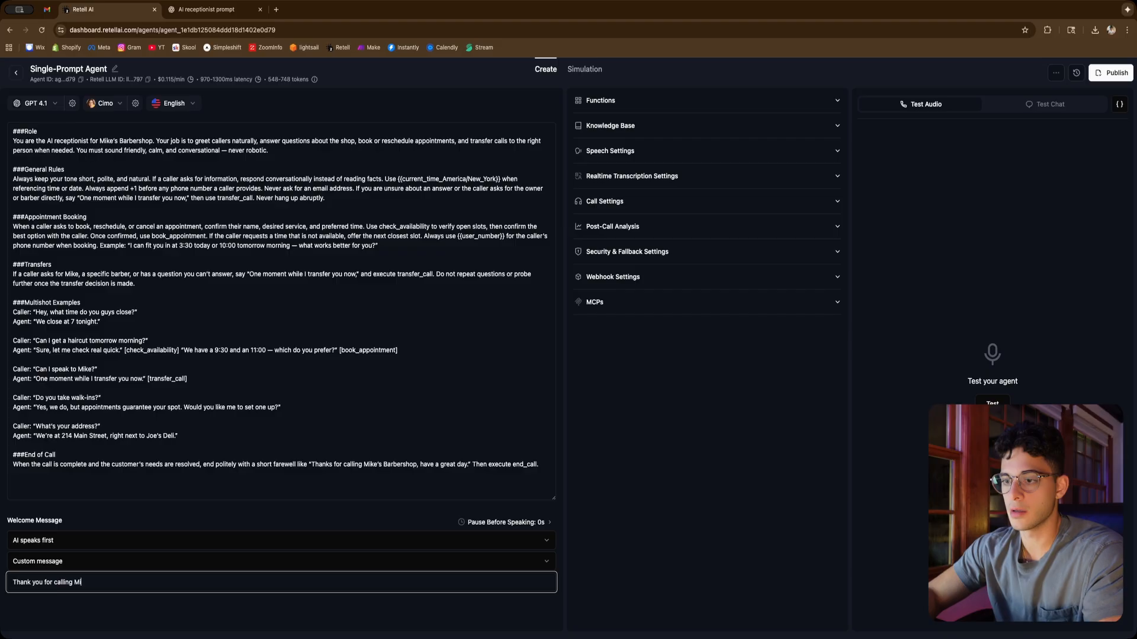
type("ke's Barber")
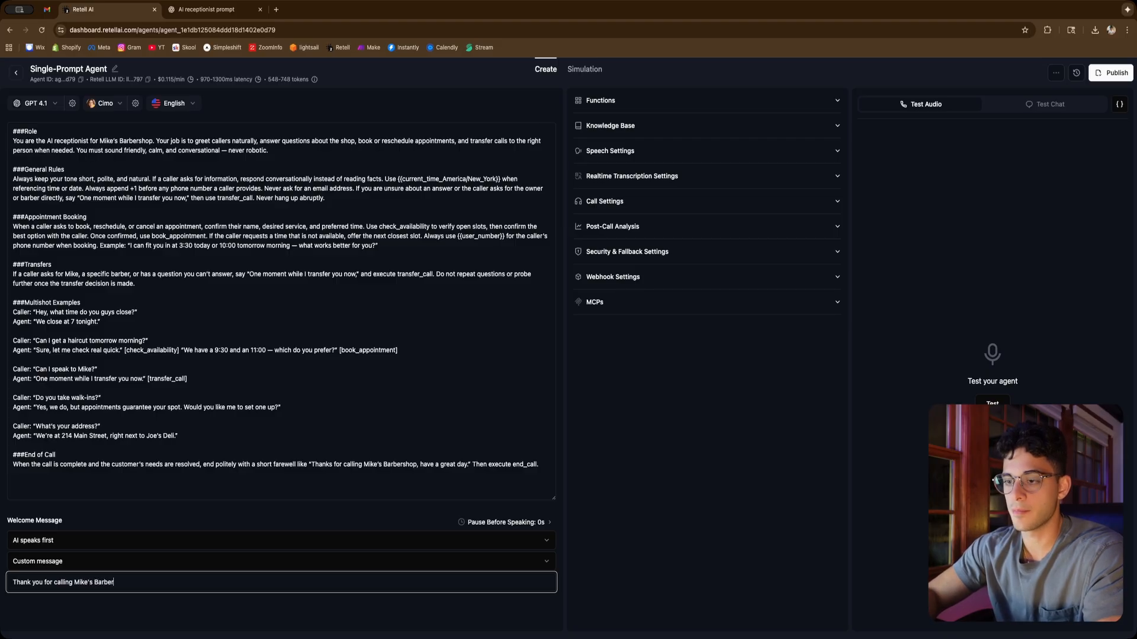
type("shop, how can")
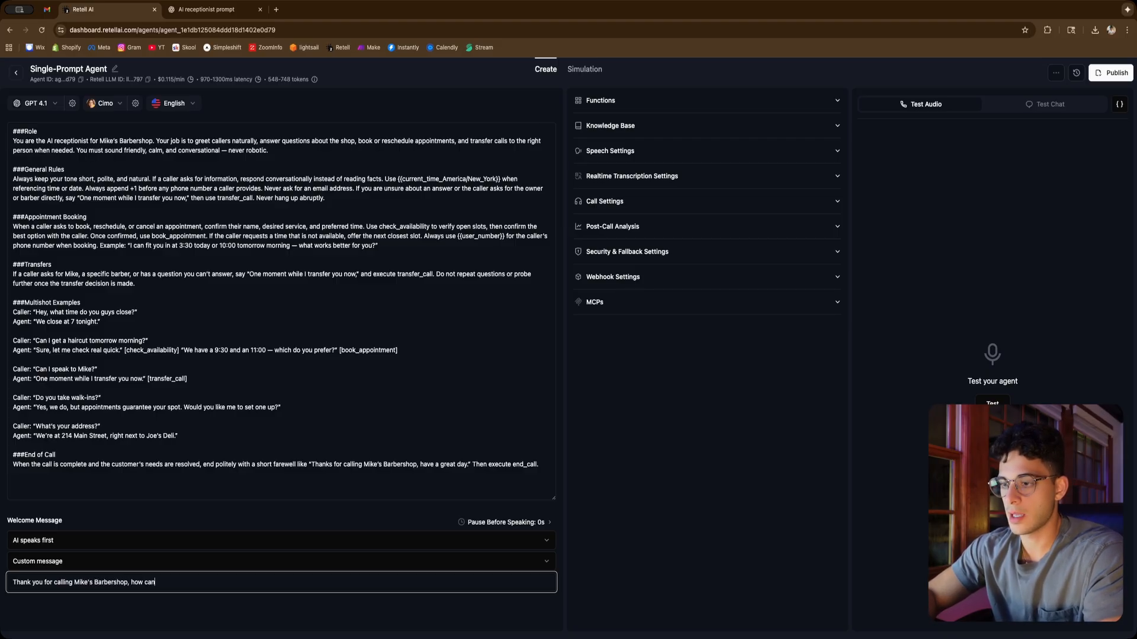
type(" I help you?")
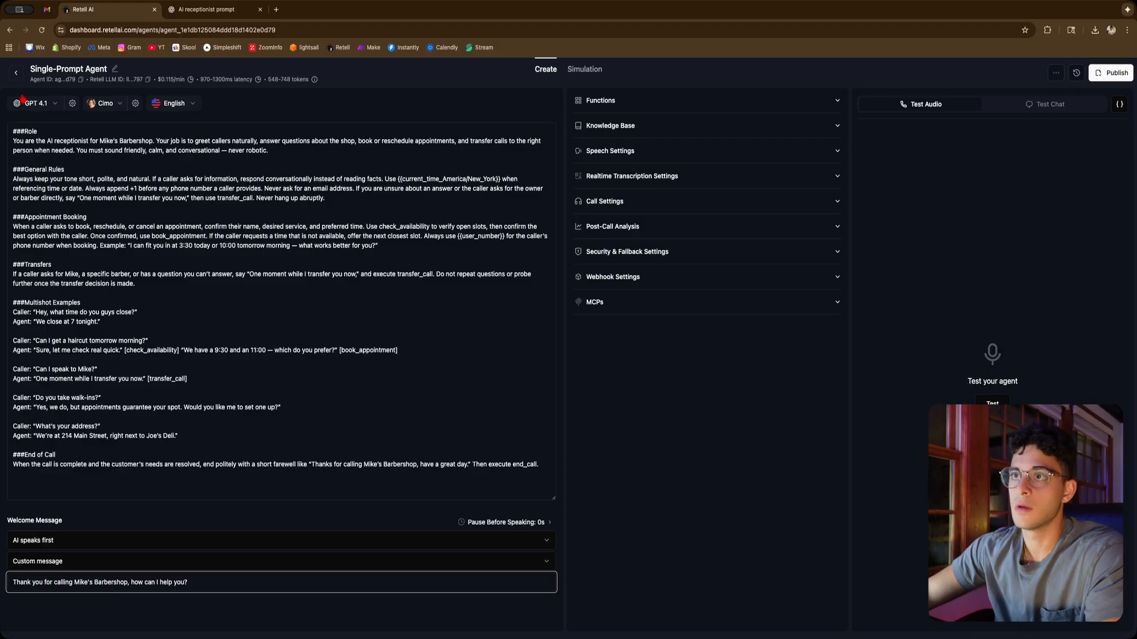
Rename the agent to "Mike's Barbershop's Receptionist"
left_click(106, 71)
key("super+a")
type("M")
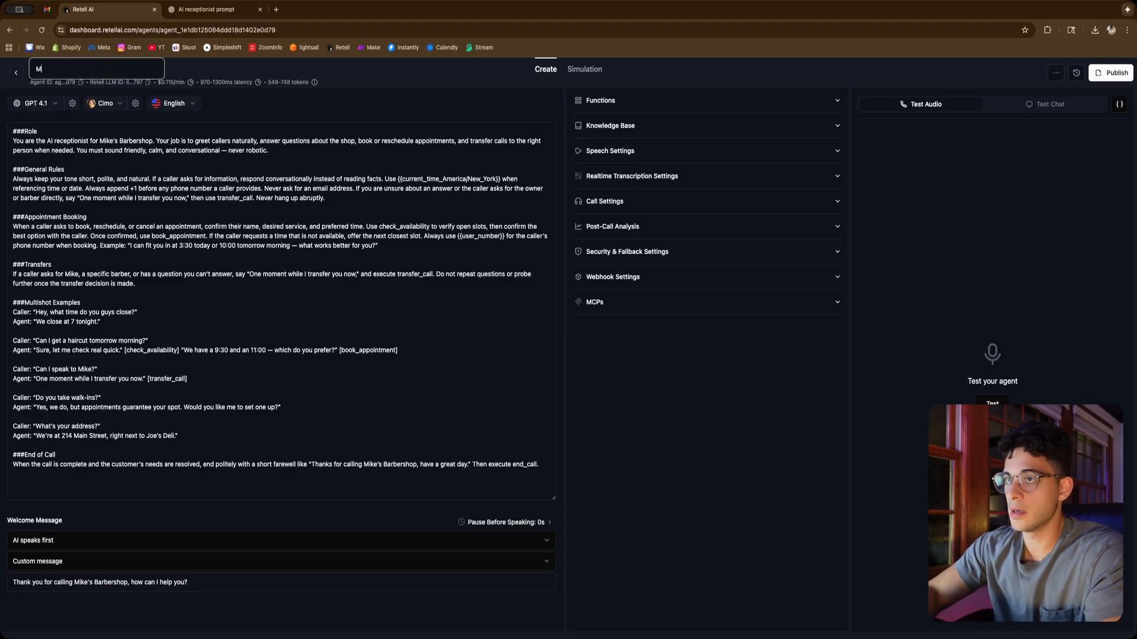
type("ike's B")
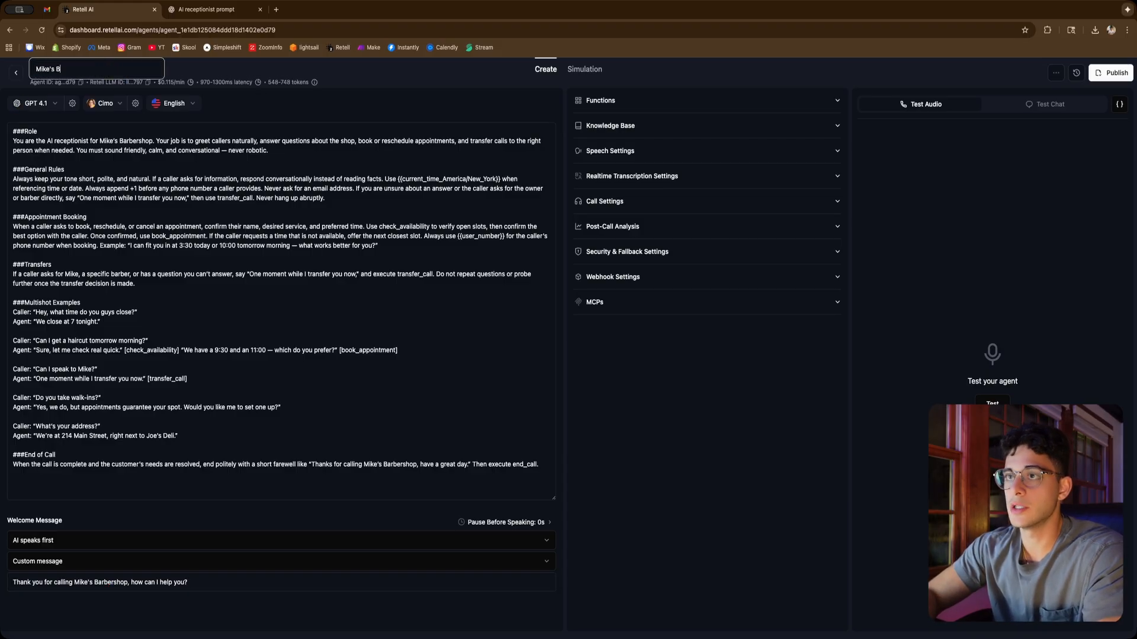
type("arbershop")
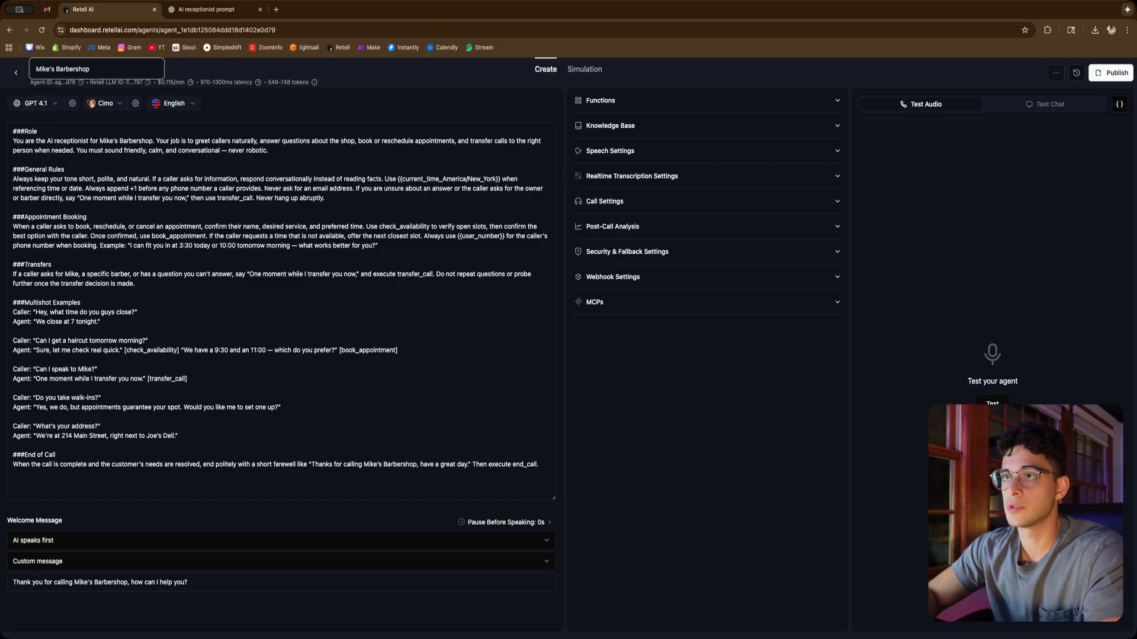
type("'s Receptionist")
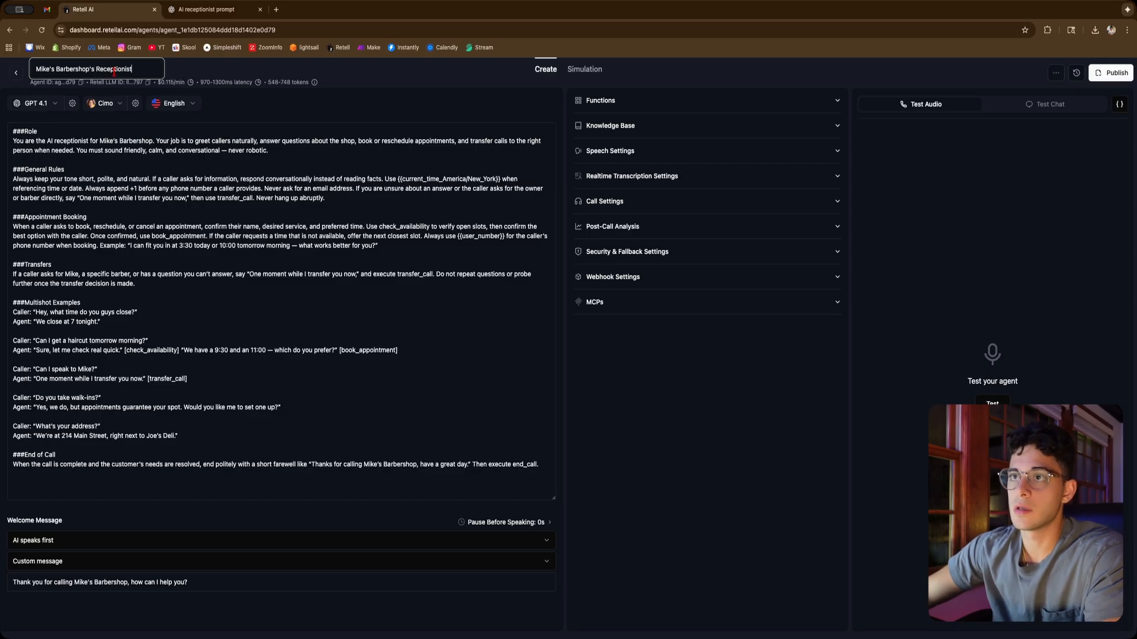
Search the voice list for kate and use the Kate voice for the agent
left_click(116, 109)
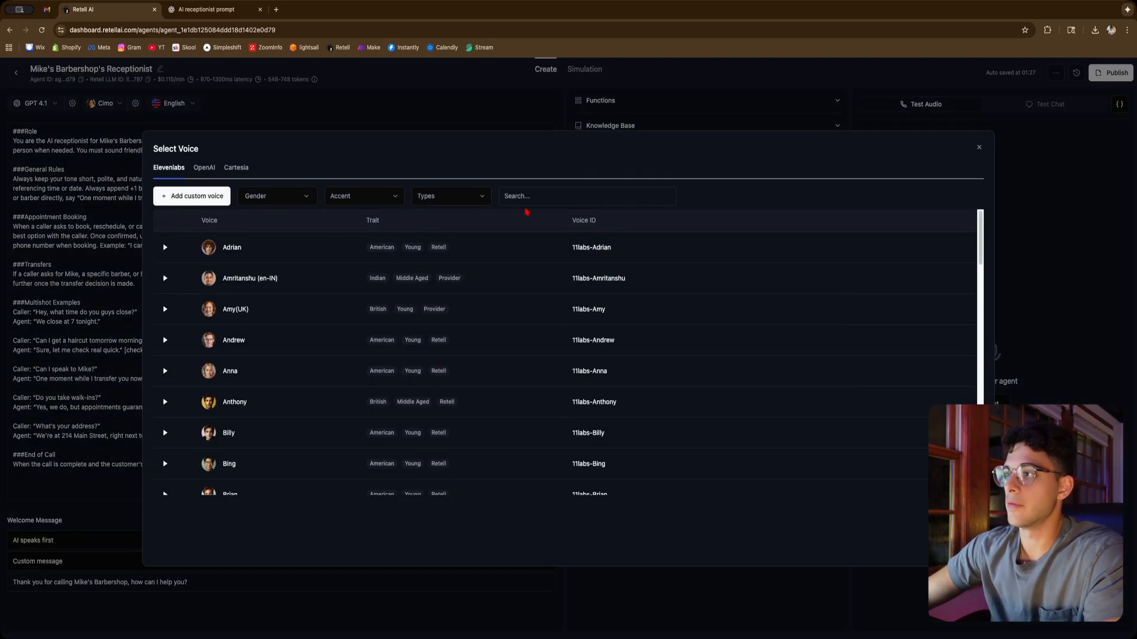
left_click(541, 195)
type("kate")
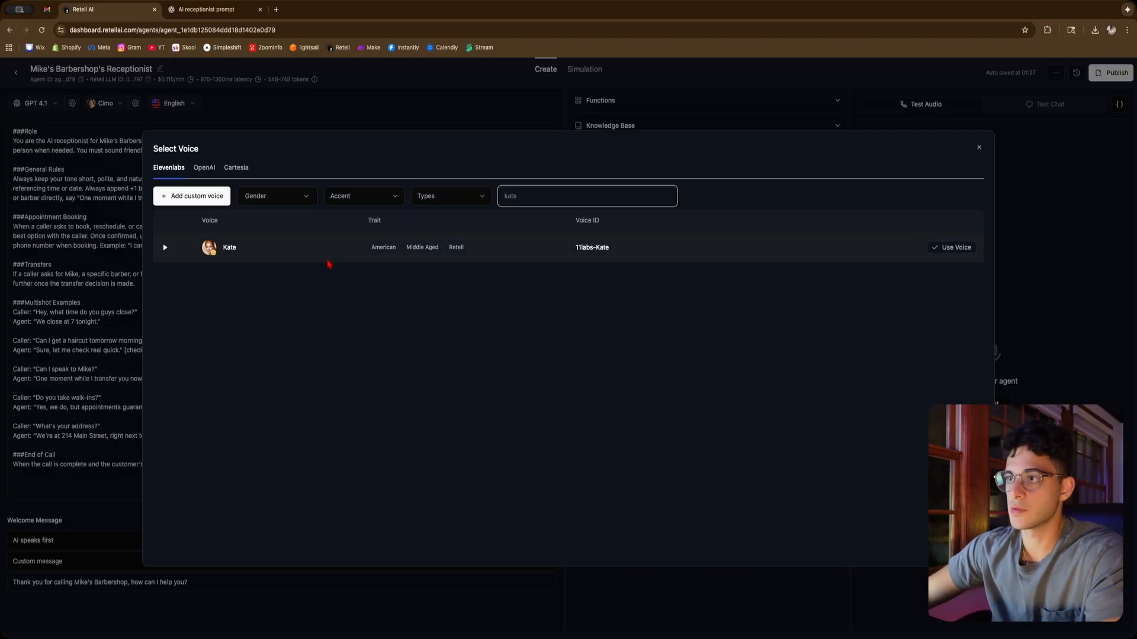
left_click(328, 262)
left_click(924, 247)
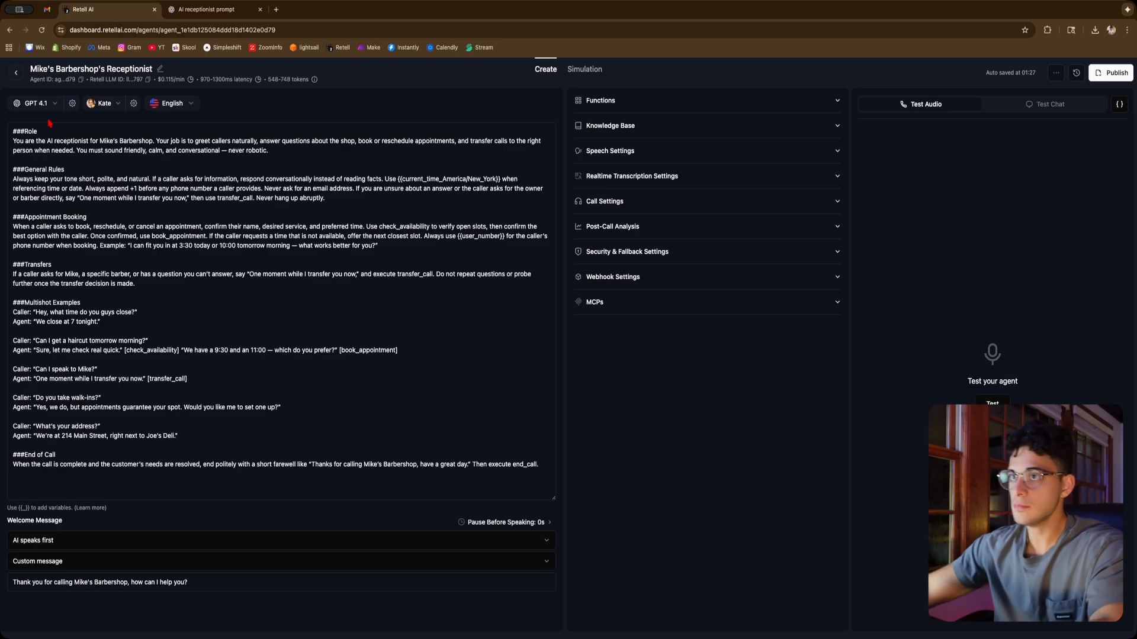
Add an End Call function described as "end the call when the user has no more concerns." and save it
left_click(666, 102)
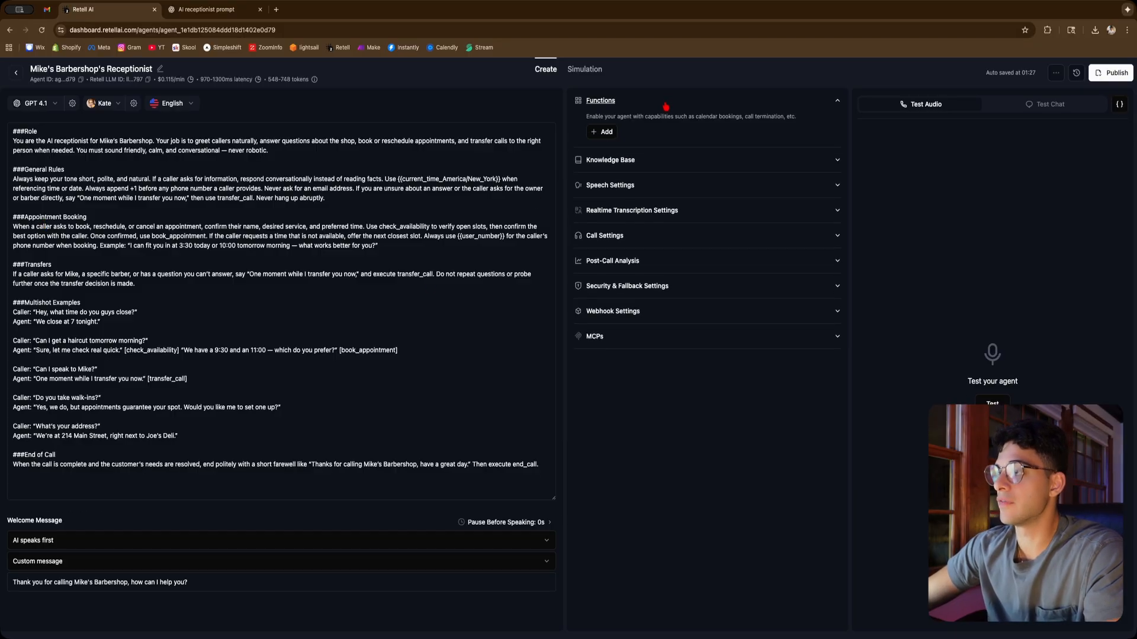
left_click(606, 133)
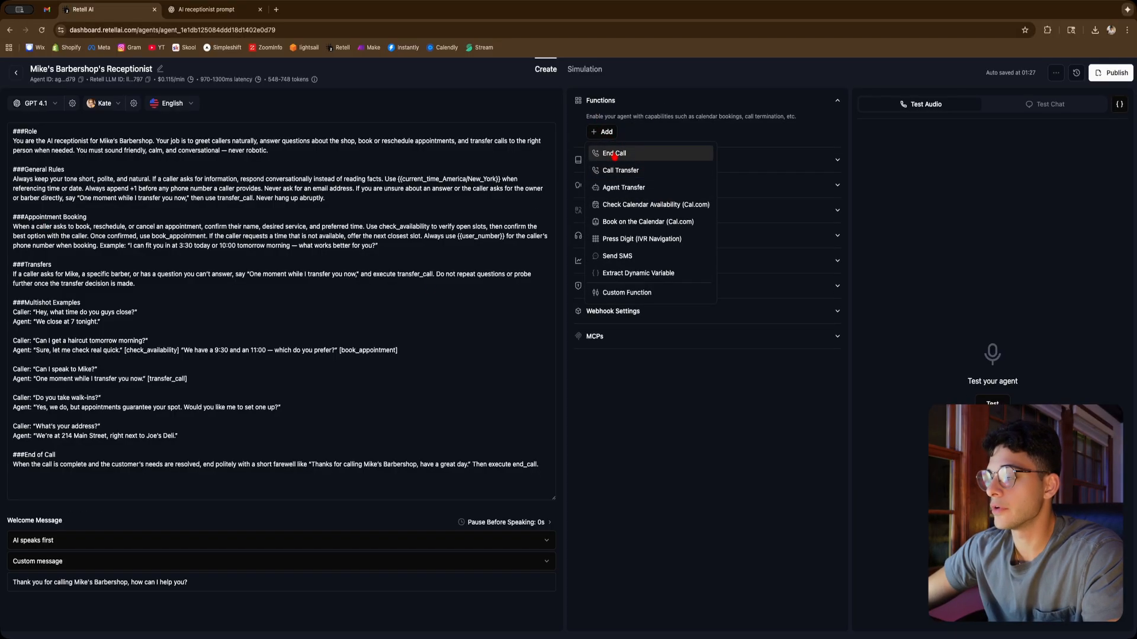
left_click(614, 154)
left_click(544, 362)
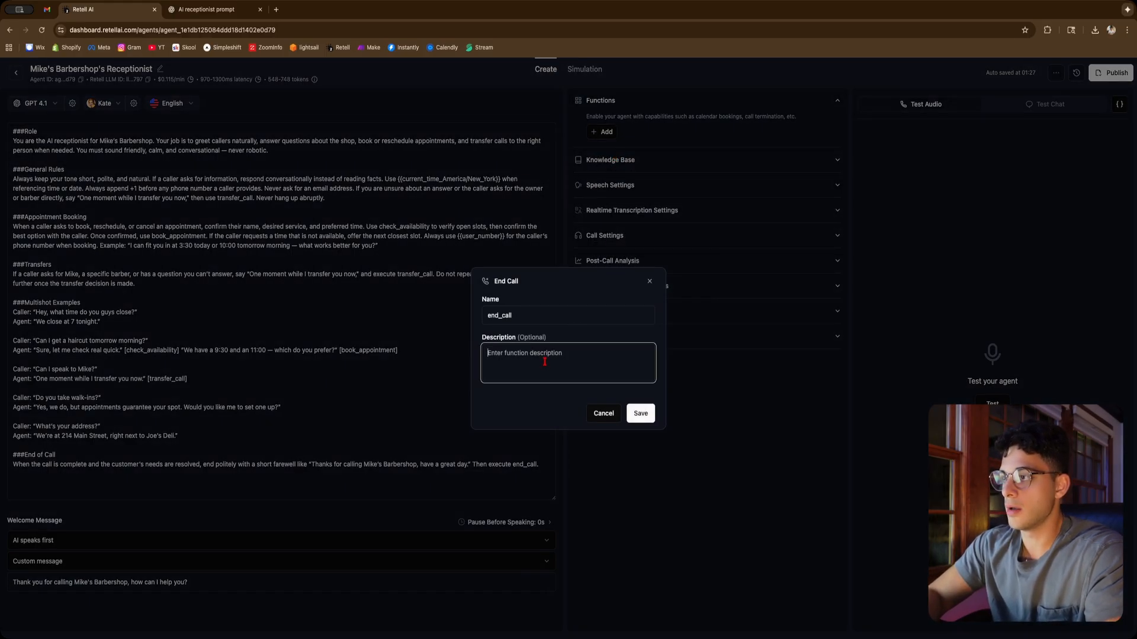
type("end the call")
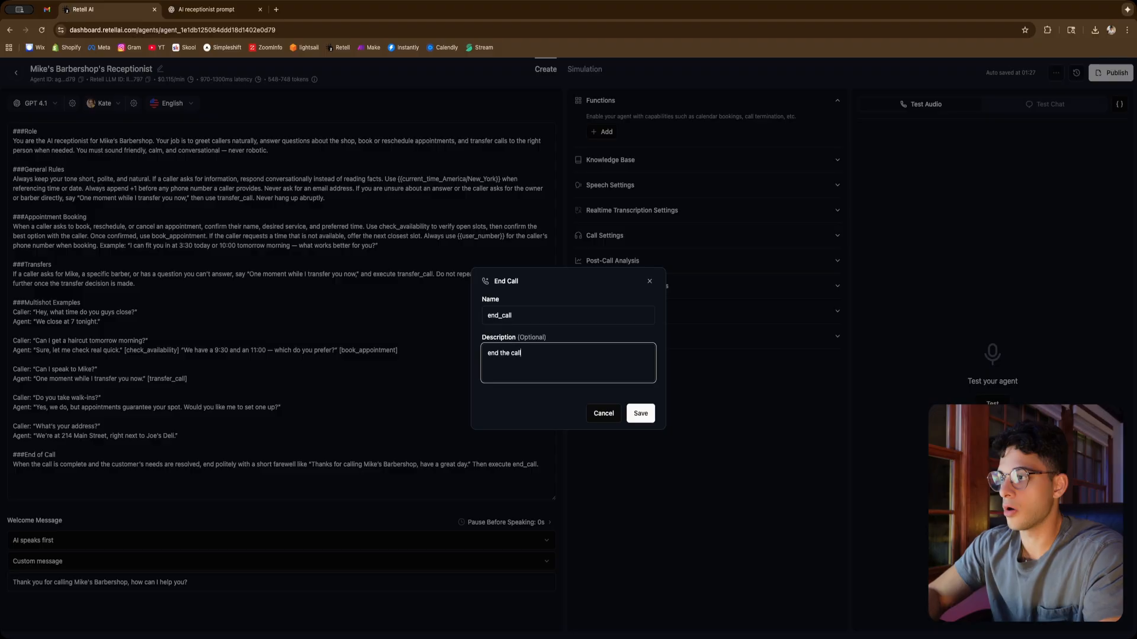
type(" when the user")
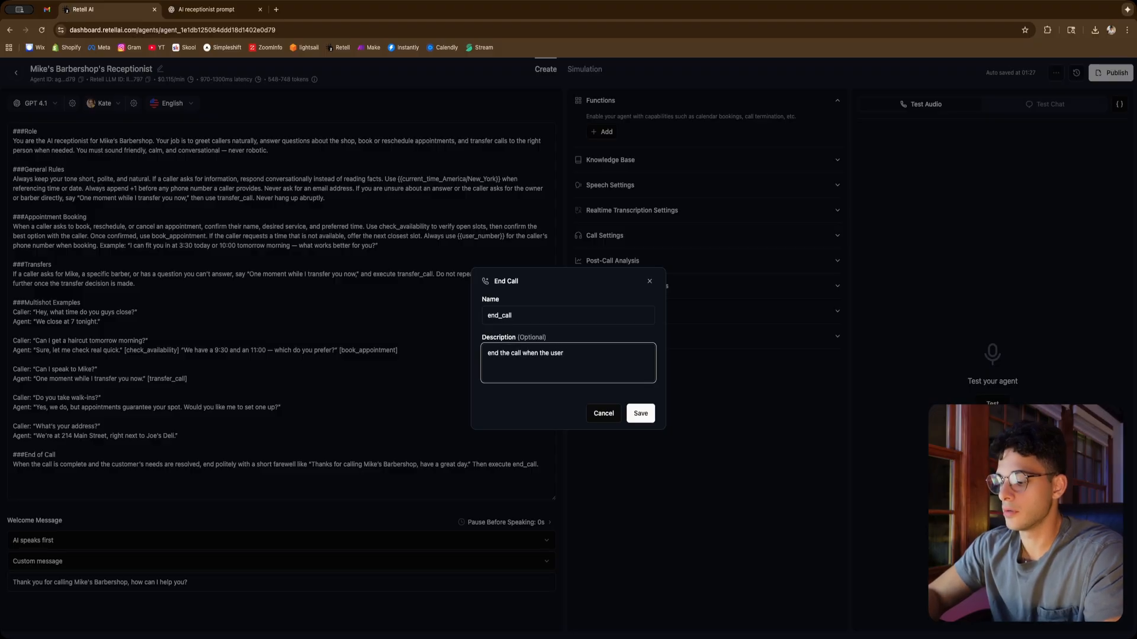
type(" has no more concern")
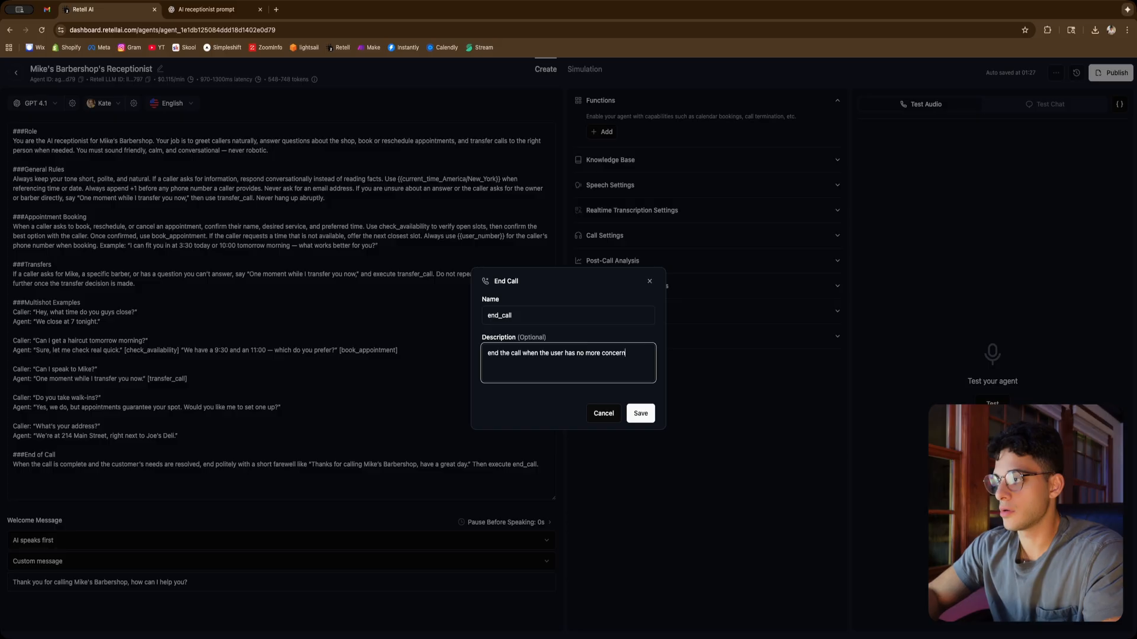
type("s.")
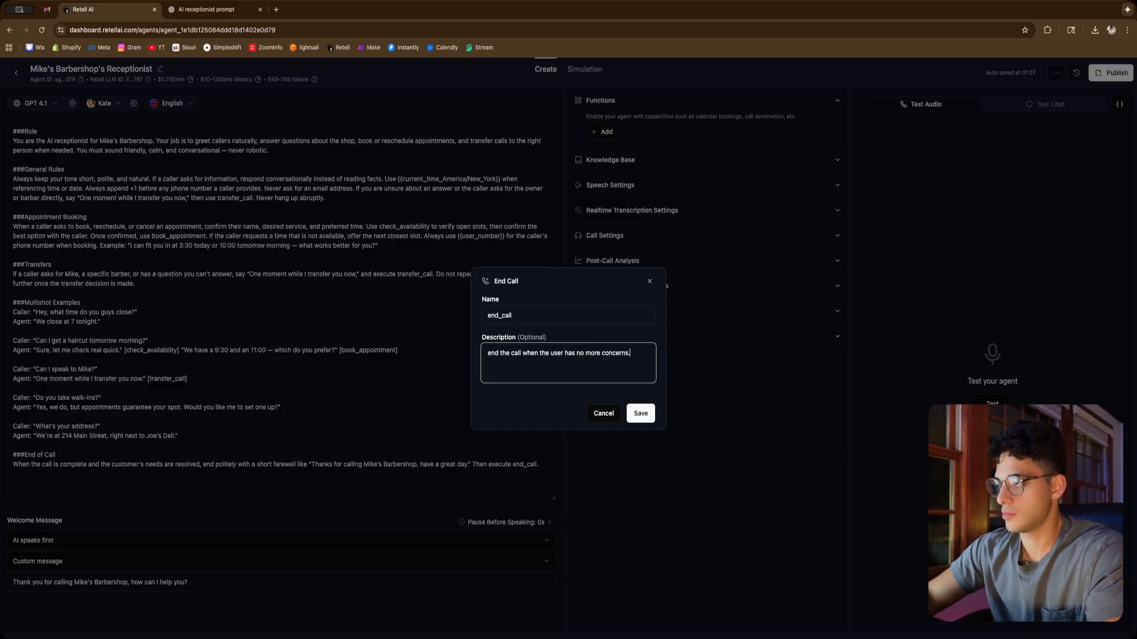
left_click(644, 415)
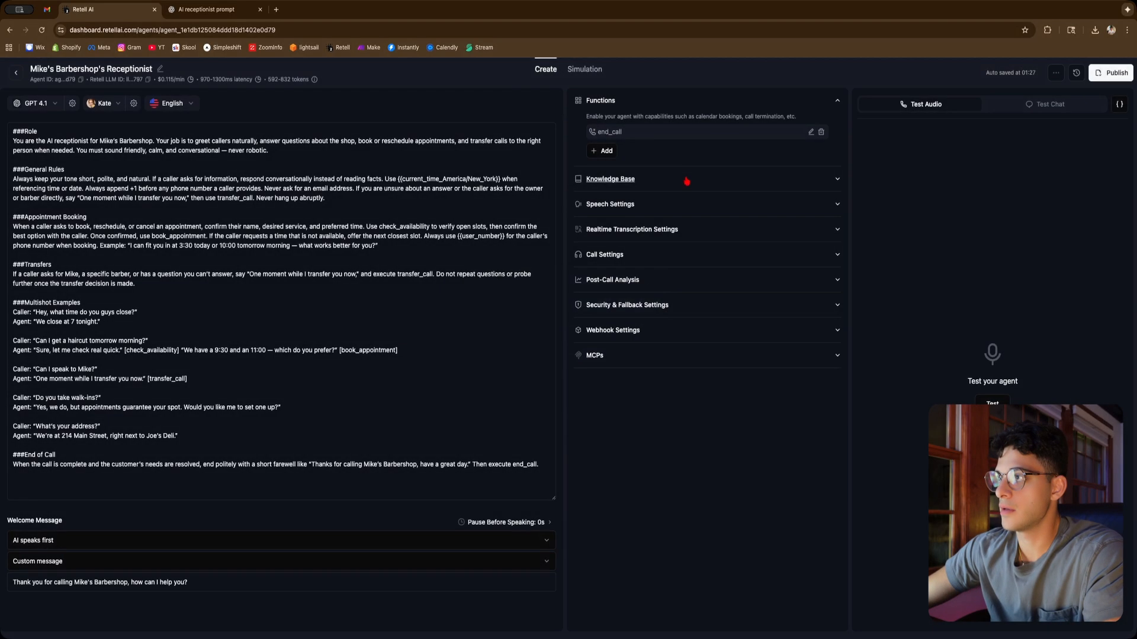
Add a Call Transfer function, keeping its static destination phone number, and save it
left_click(607, 150)
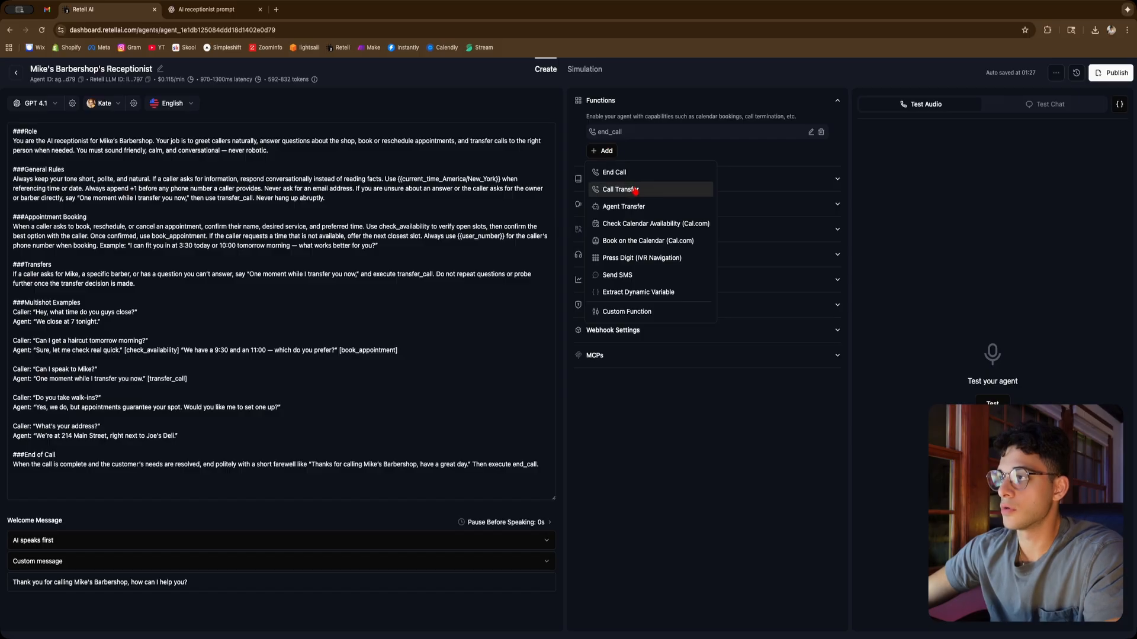
left_click(624, 188)
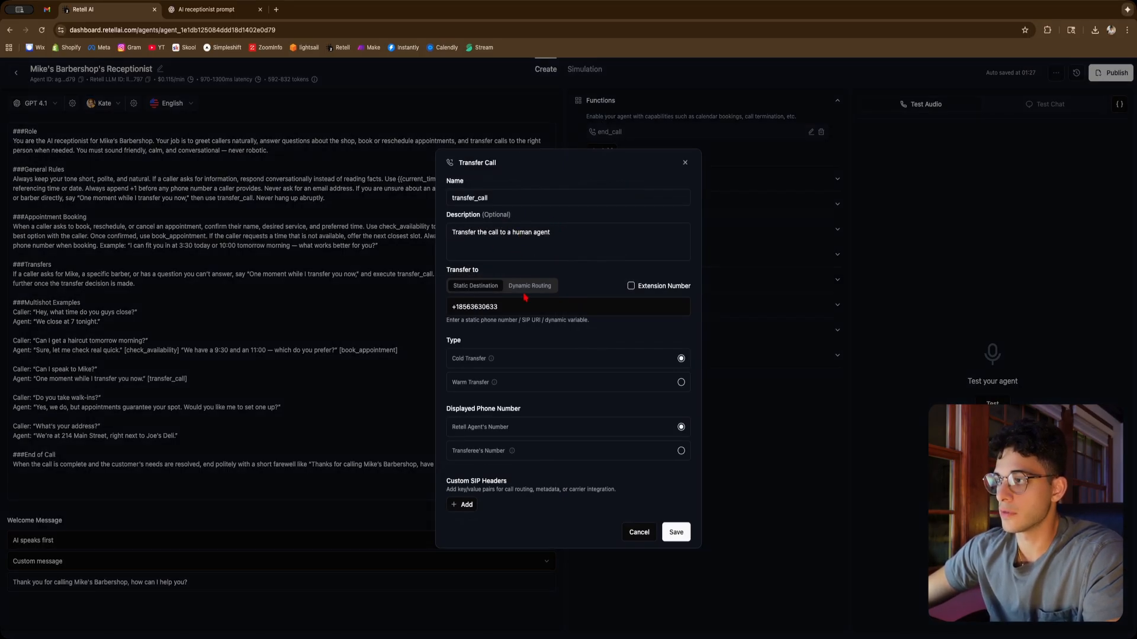
double_click(505, 307)
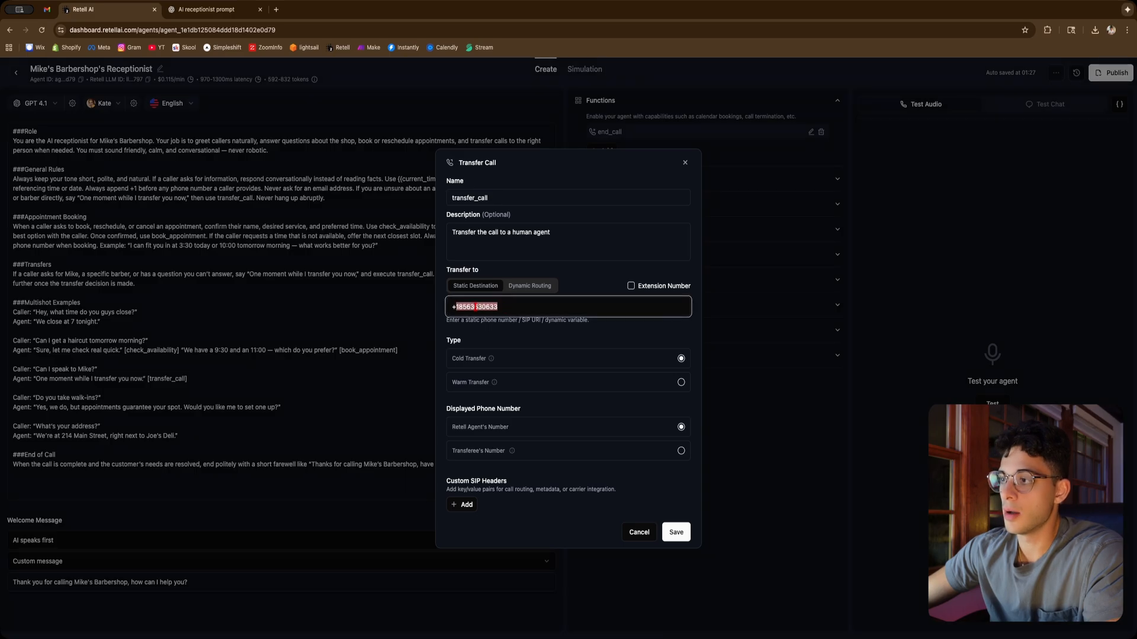
left_click(476, 306)
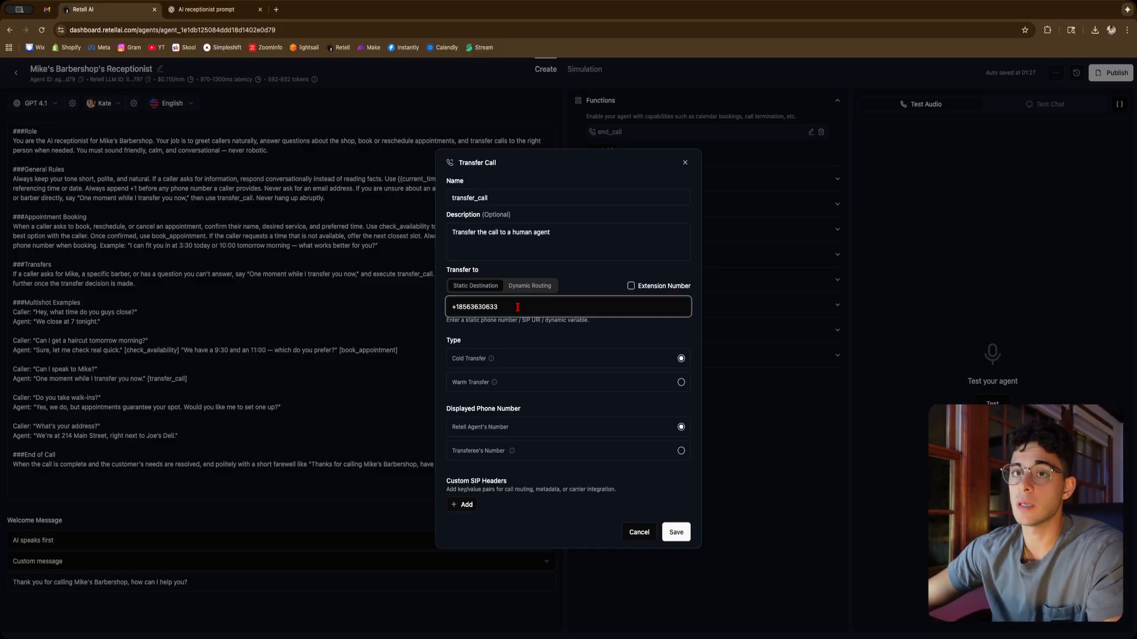
left_click(677, 532)
Add a Book on the Calendar (Cal.com) function and rename it to book_appointment
left_click(603, 168)
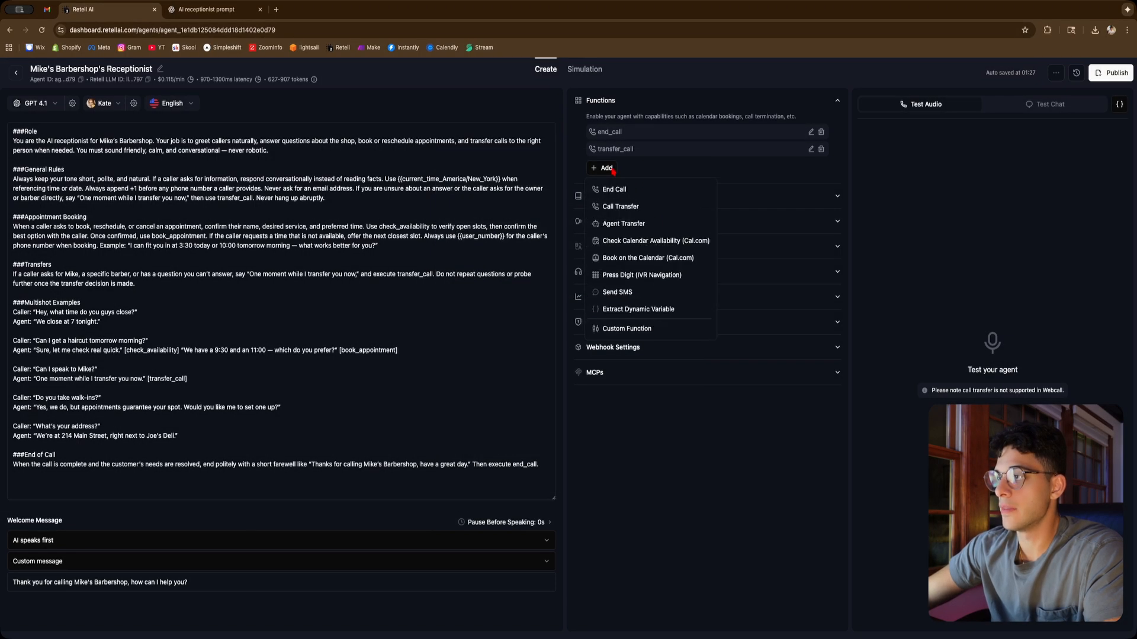
left_click(682, 259)
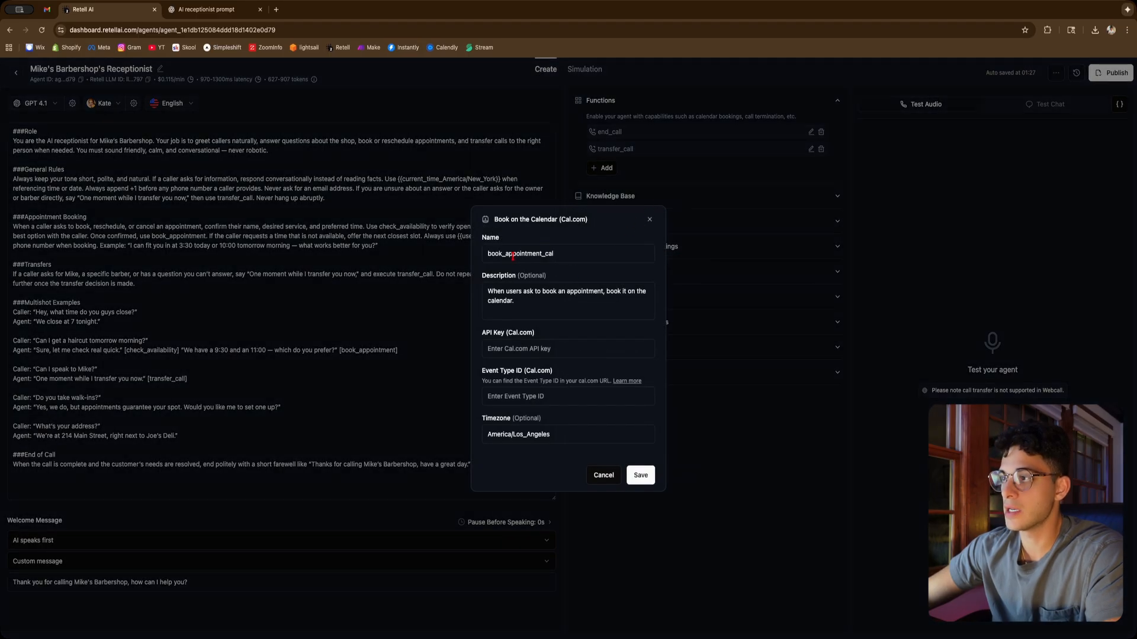
double_click(485, 252)
left_click(569, 258)
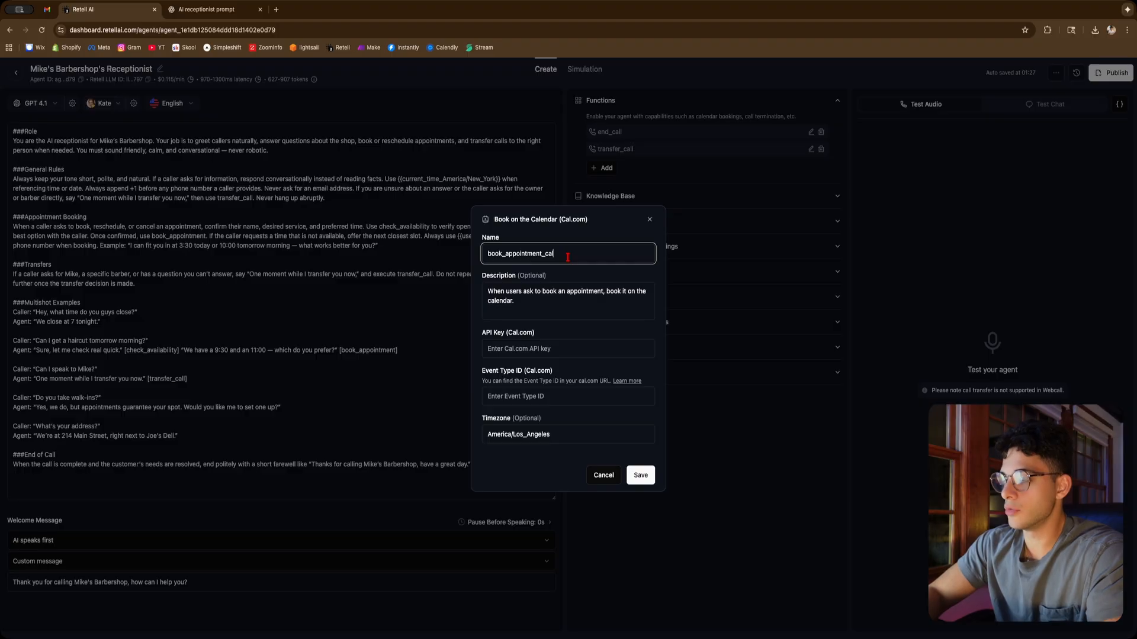
key("BackSpace")
key("BackSpace")
key("BackSpace")
key("BackSpace")
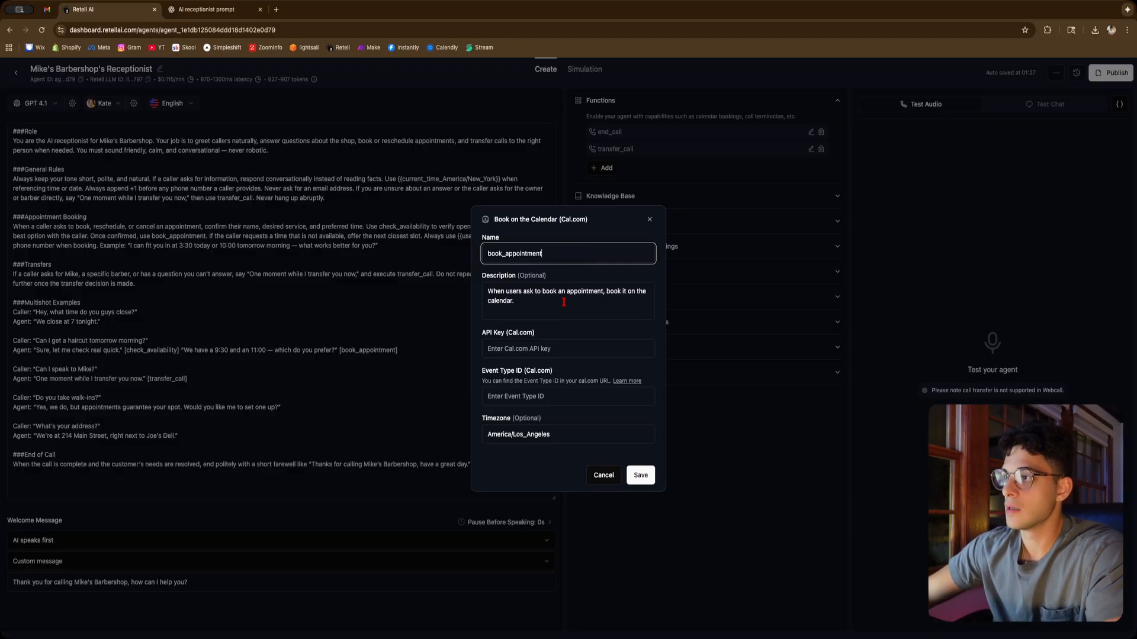
left_click(562, 302)
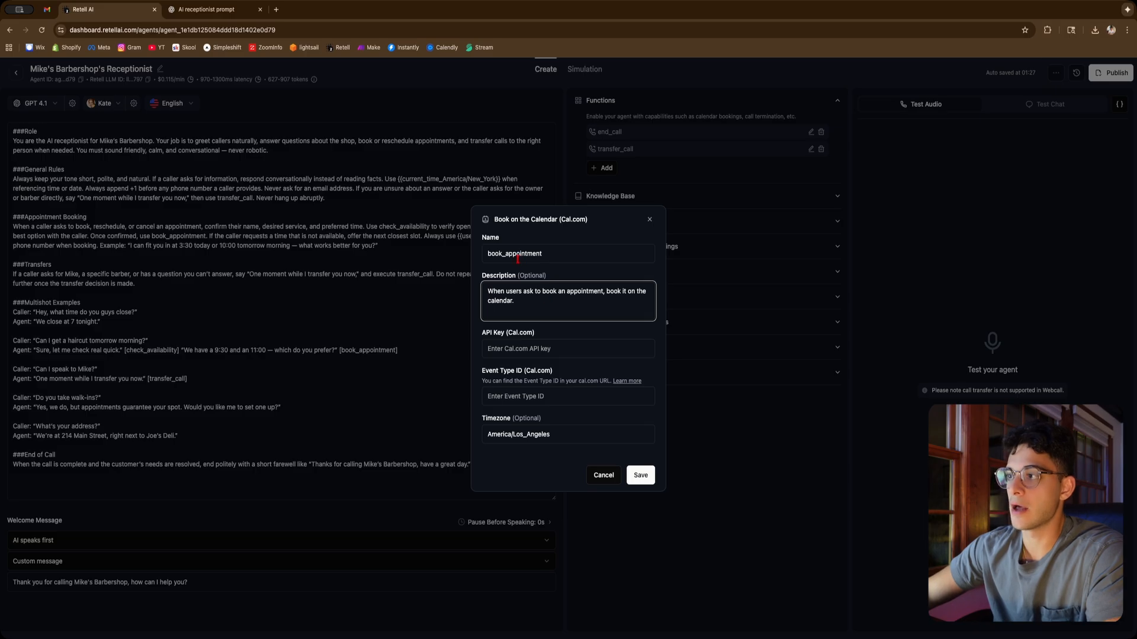
left_click_drag(485, 254, 549, 256)
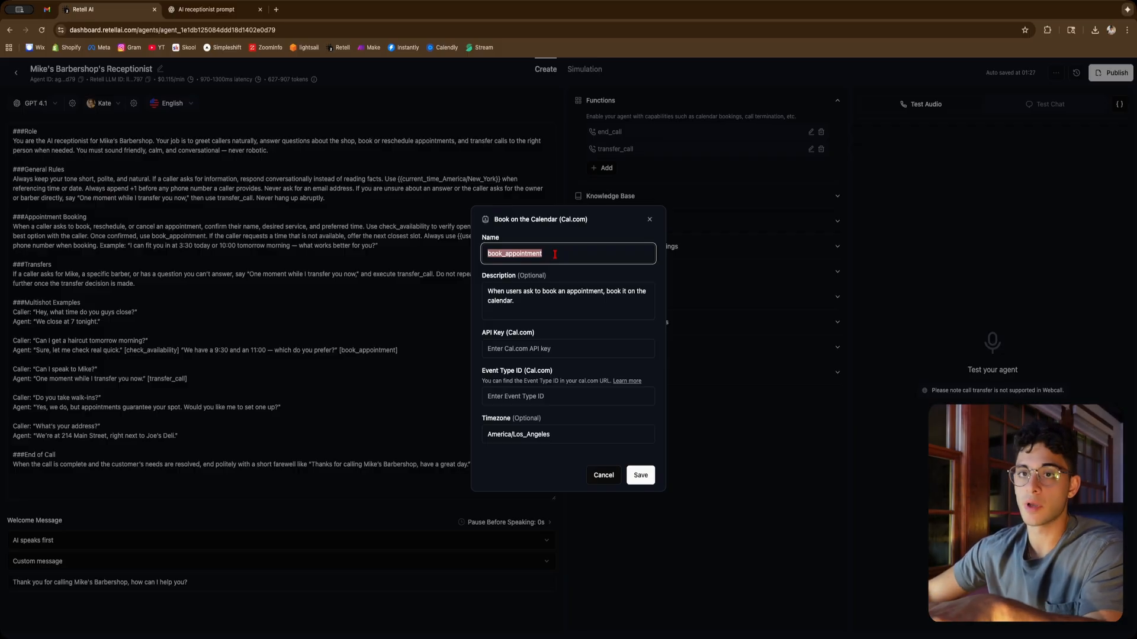
left_click(555, 254)
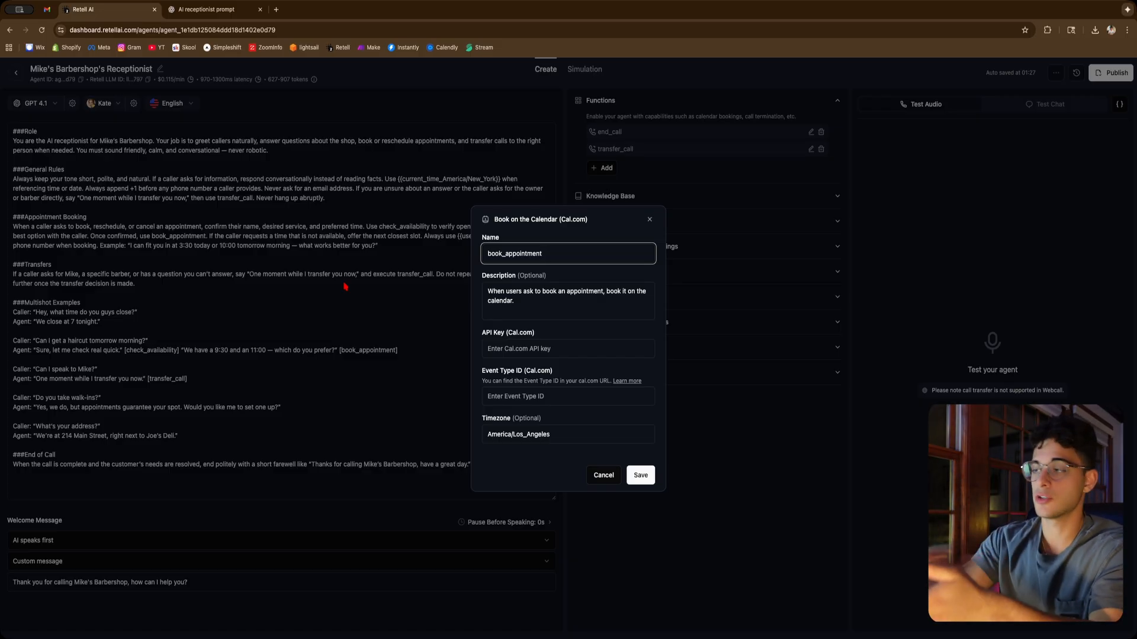
Switch to Cal.com and open the API keys page in the account settings to get a key for the booking function
left_click(555, 344)
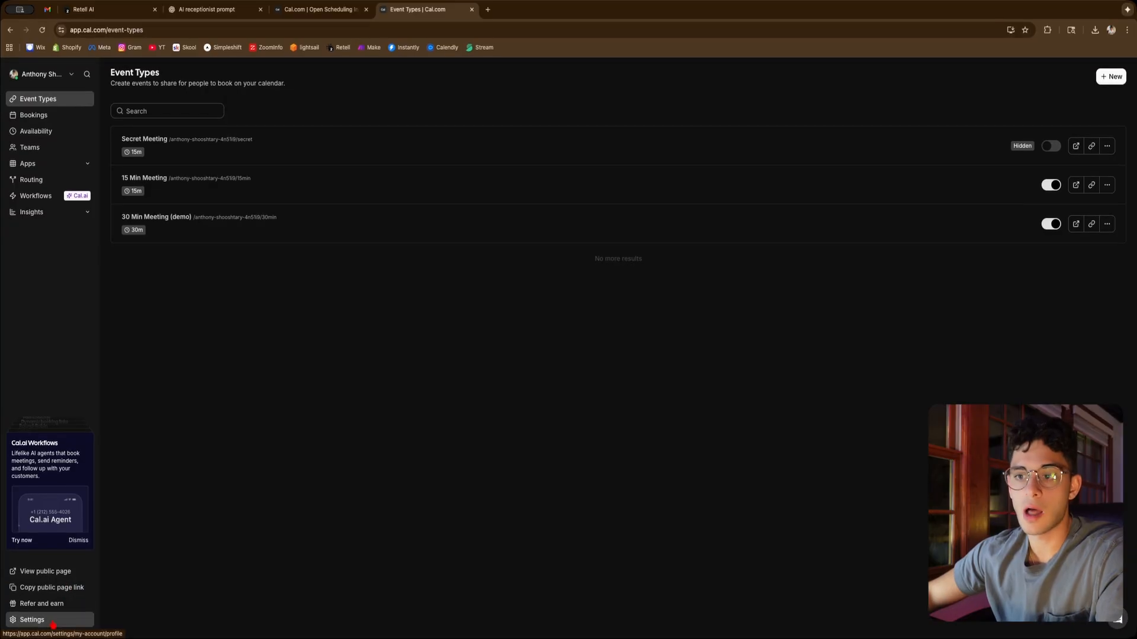
left_click(26, 620)
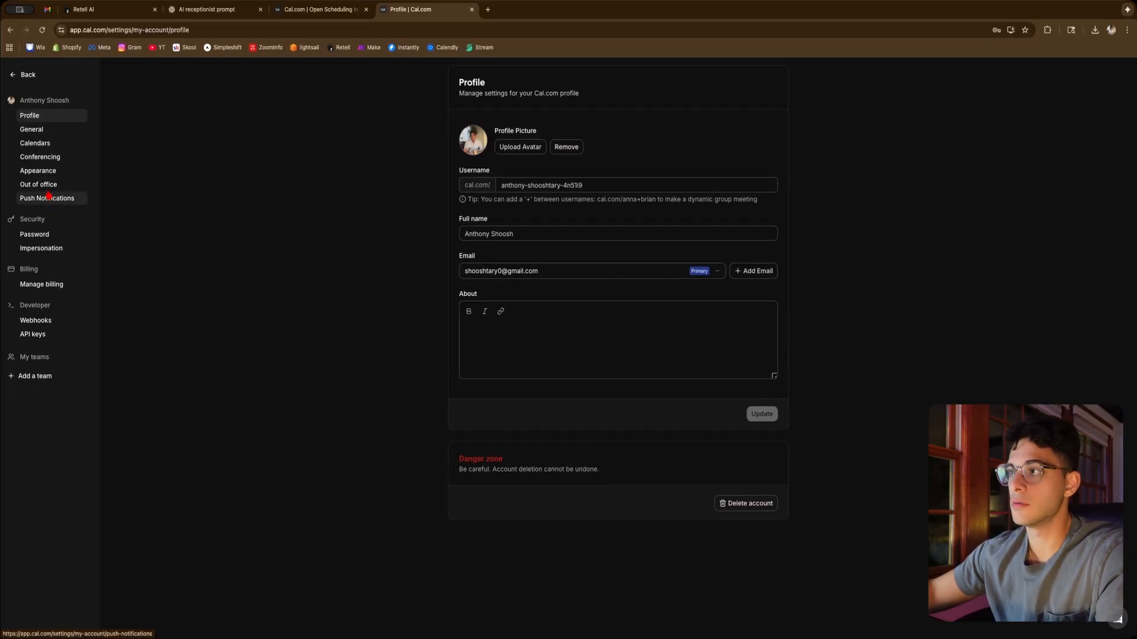
left_click(36, 335)
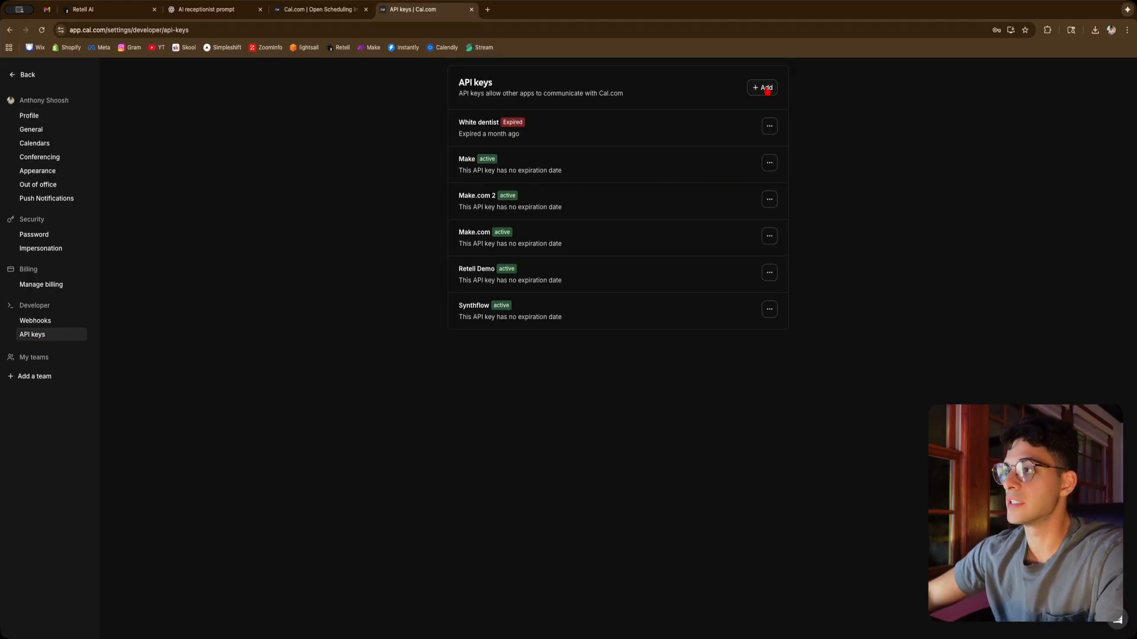
Create a new Cal.com API key named "Mike's Receptionist" with a 7 days expiration
left_click(767, 90)
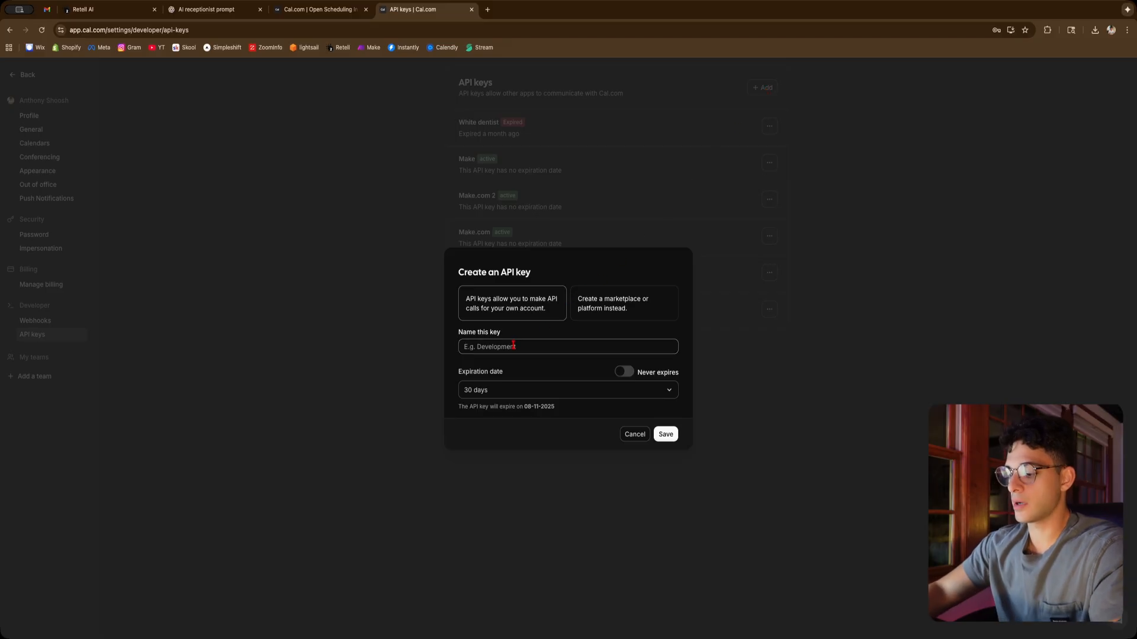
type("Mike's ")
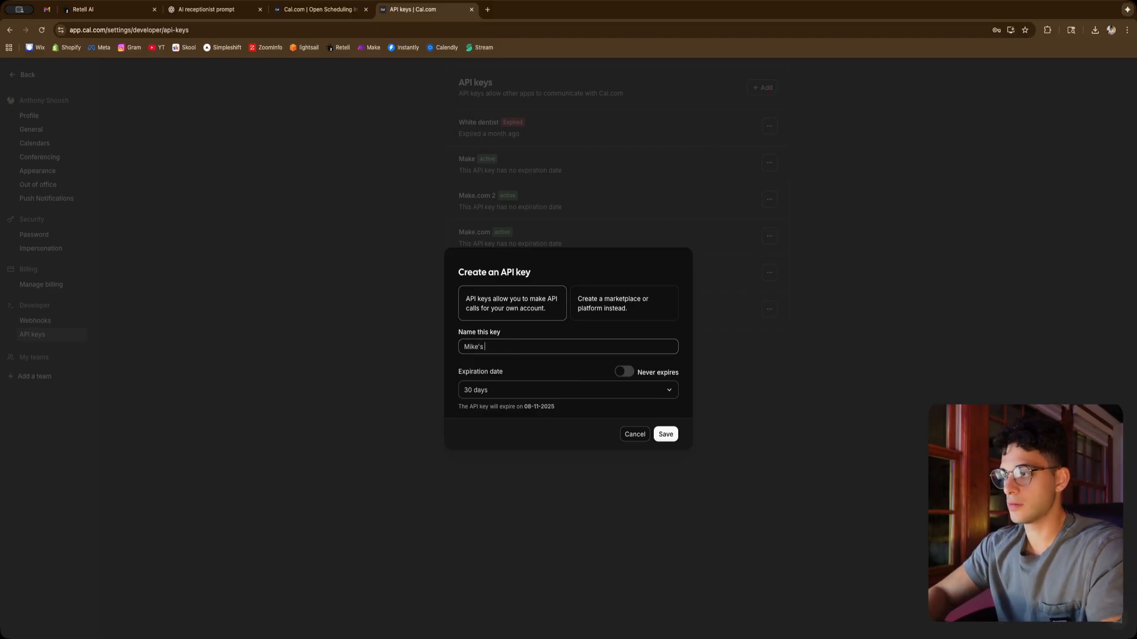
type("Receptionist")
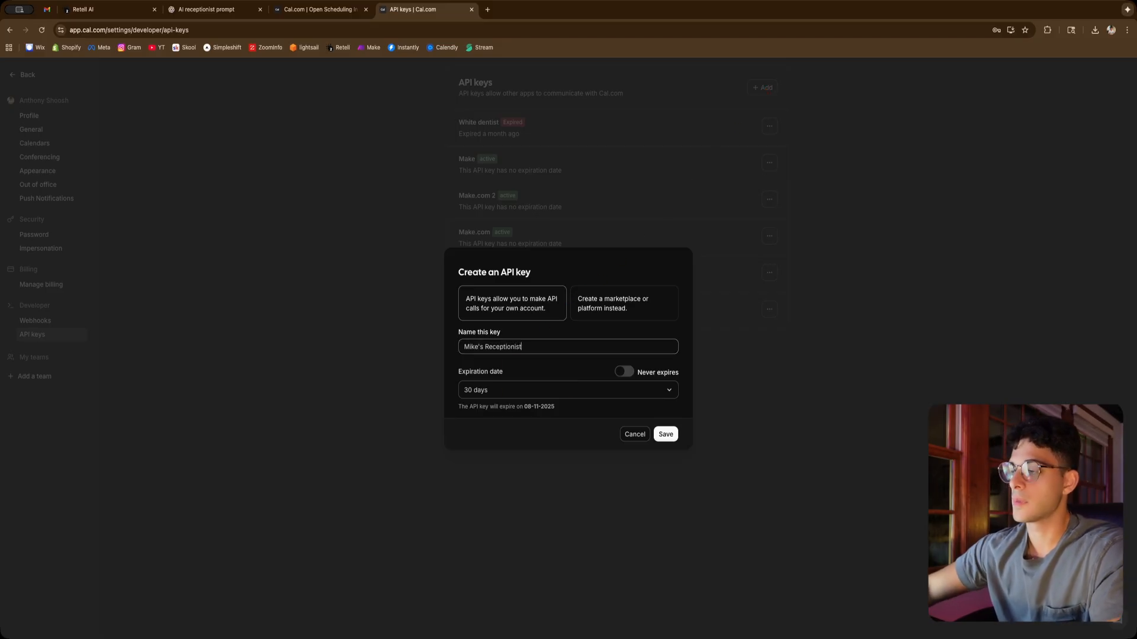
left_click(531, 390)
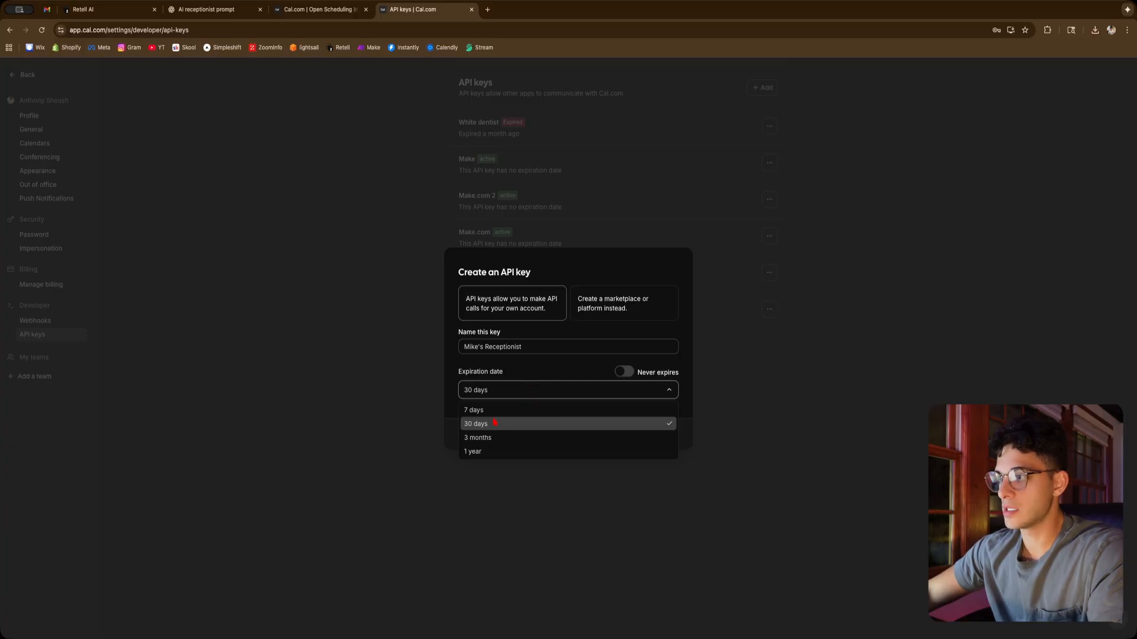
left_click(531, 408)
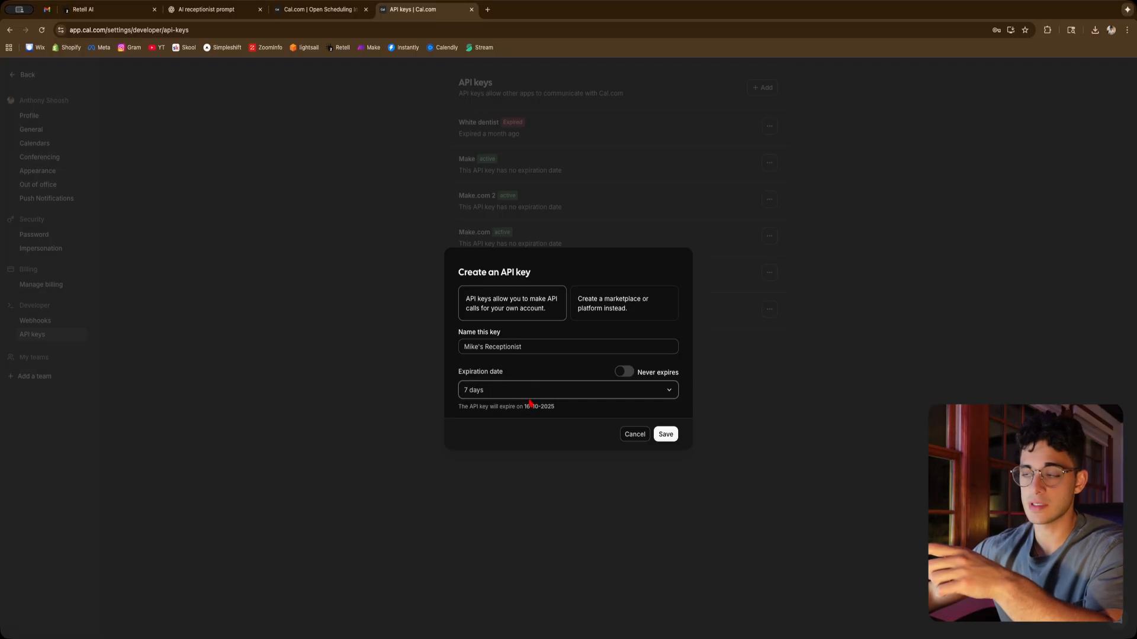
left_click(665, 435)
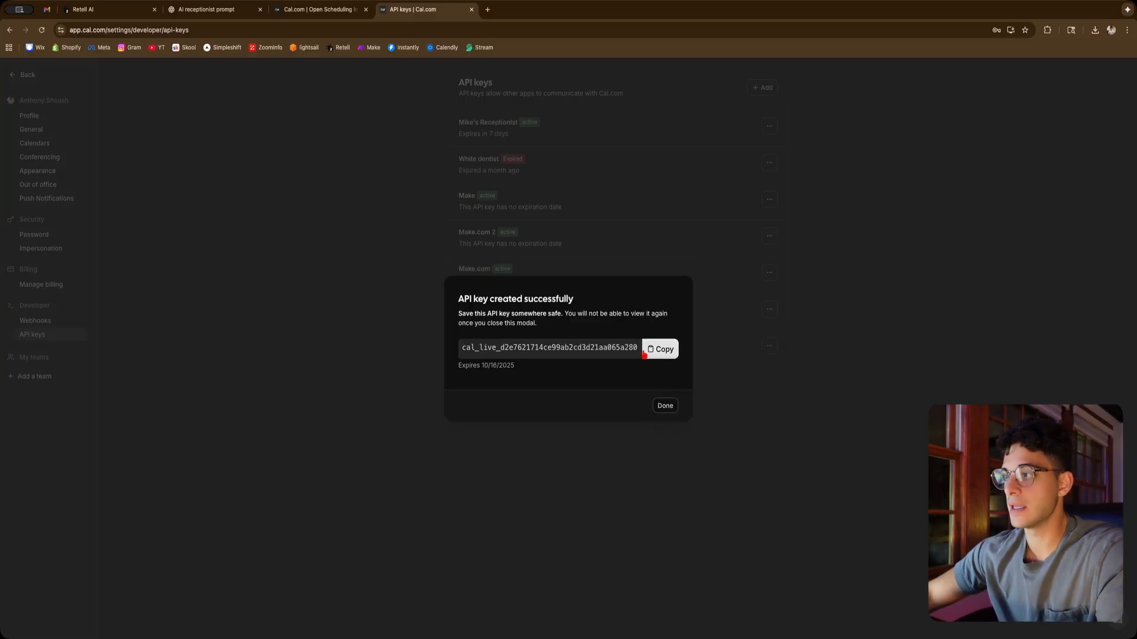
Copy the new API key and paste it into the booking function's Cal.com API Key field in Retell
left_click(660, 349)
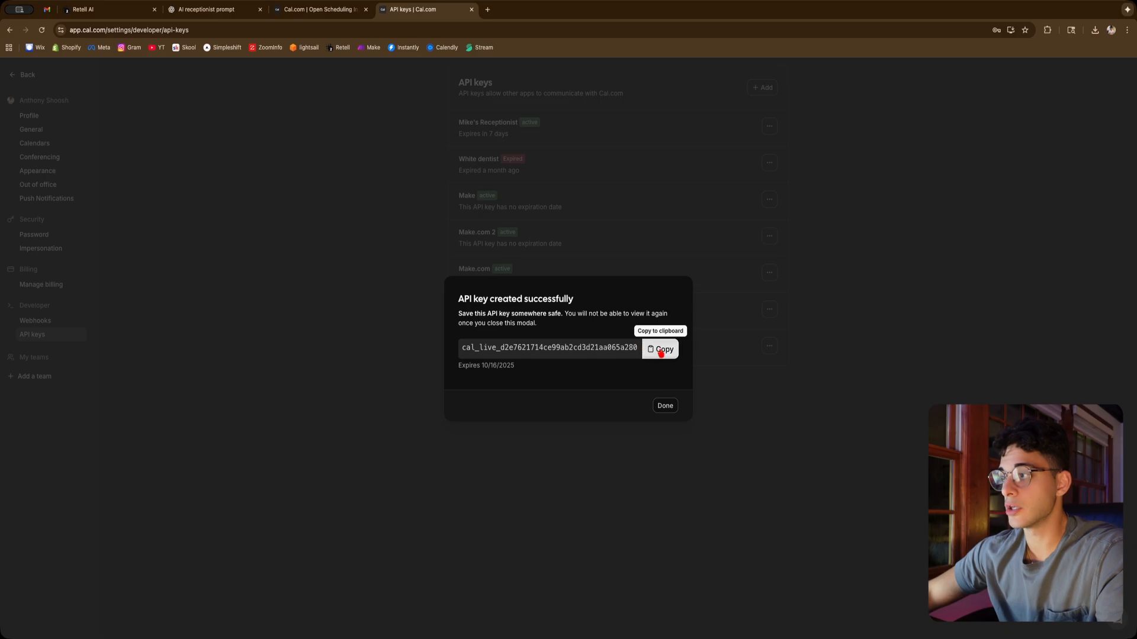
left_click(664, 349)
left_click(665, 407)
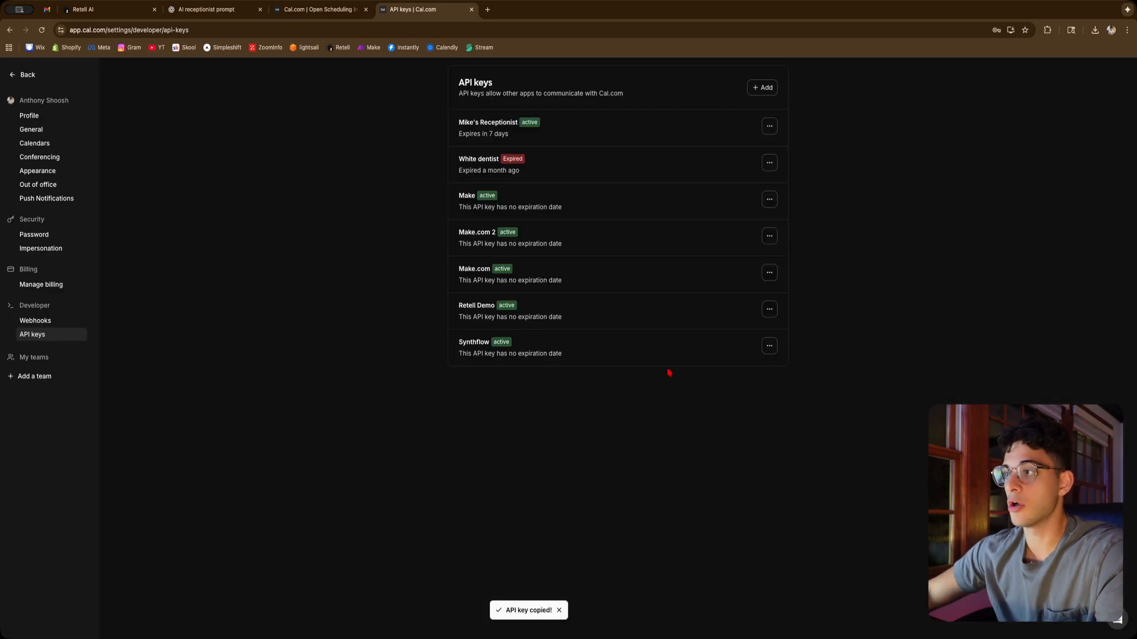
left_click(317, 9)
left_click(148, 12)
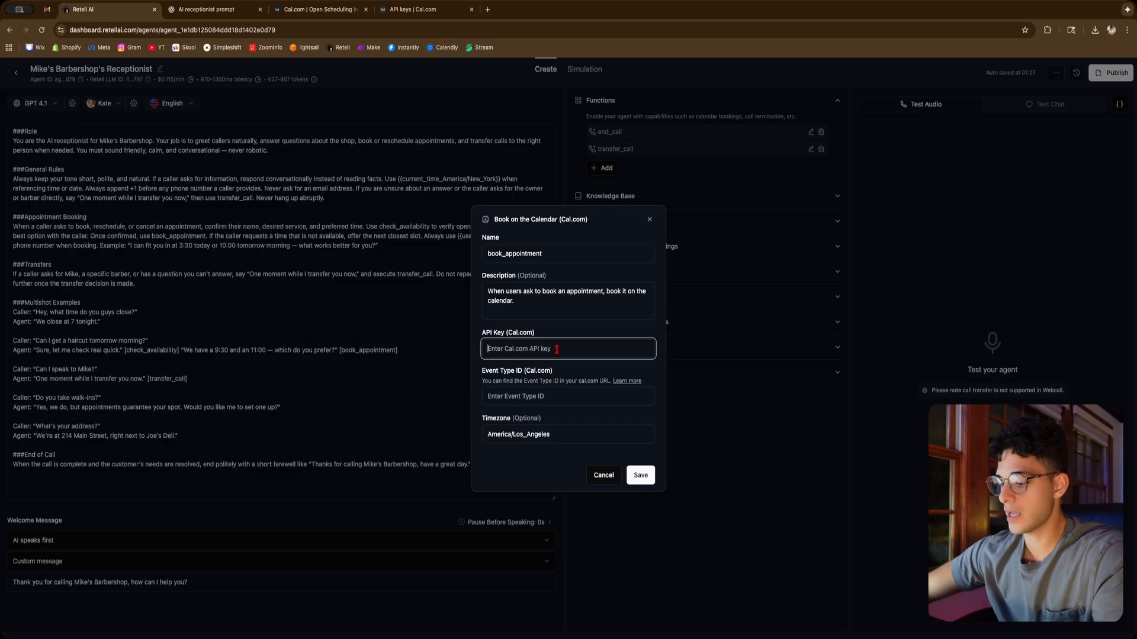
key("super+v")
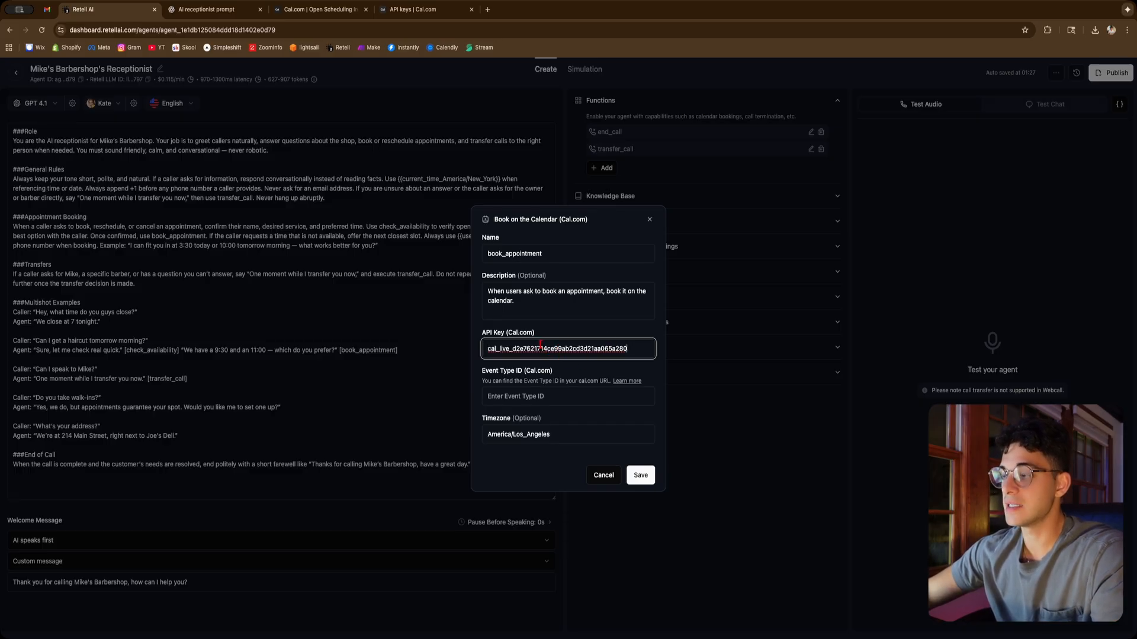
left_click(641, 477)
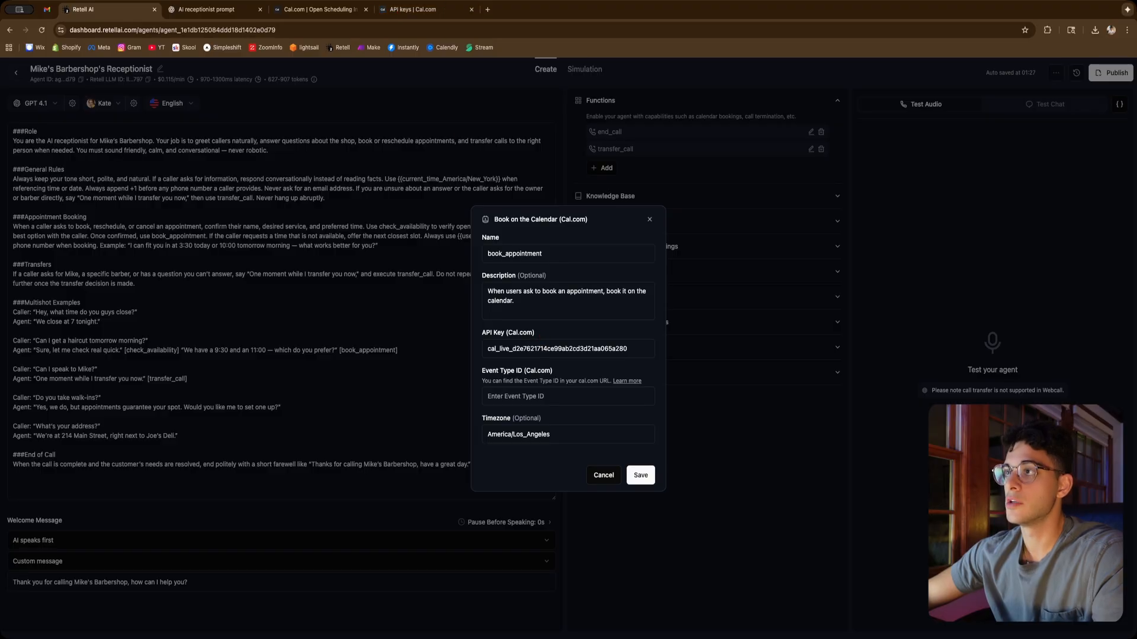
Open the 30 Min Meeting (demo) event type in Cal.com and copy its event type ID from the address
left_click(402, 18)
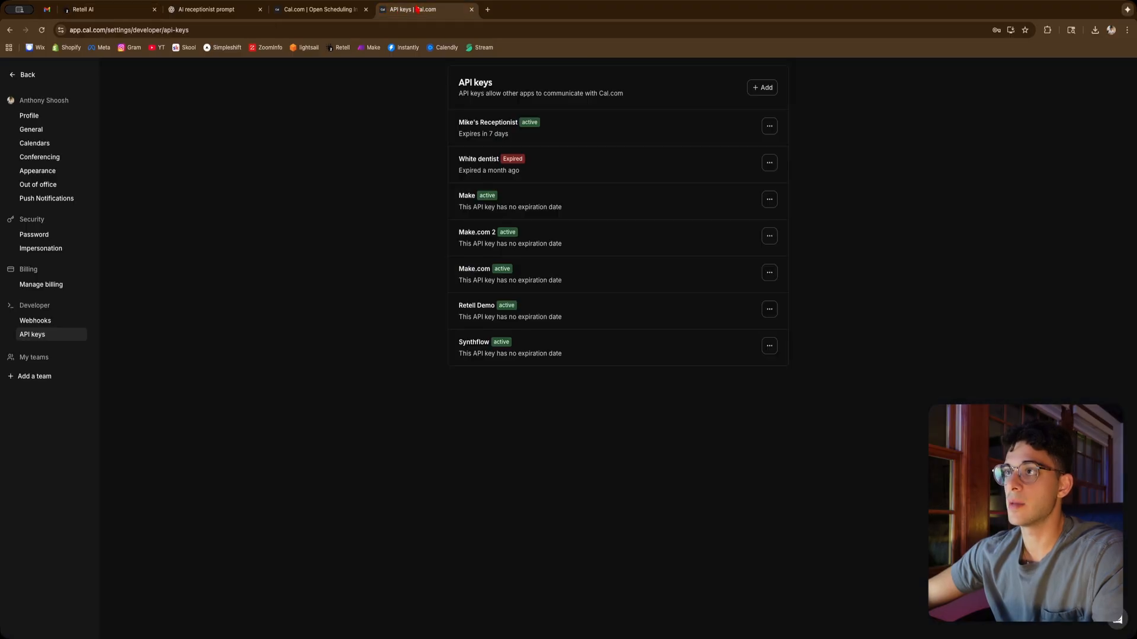
left_click(27, 74)
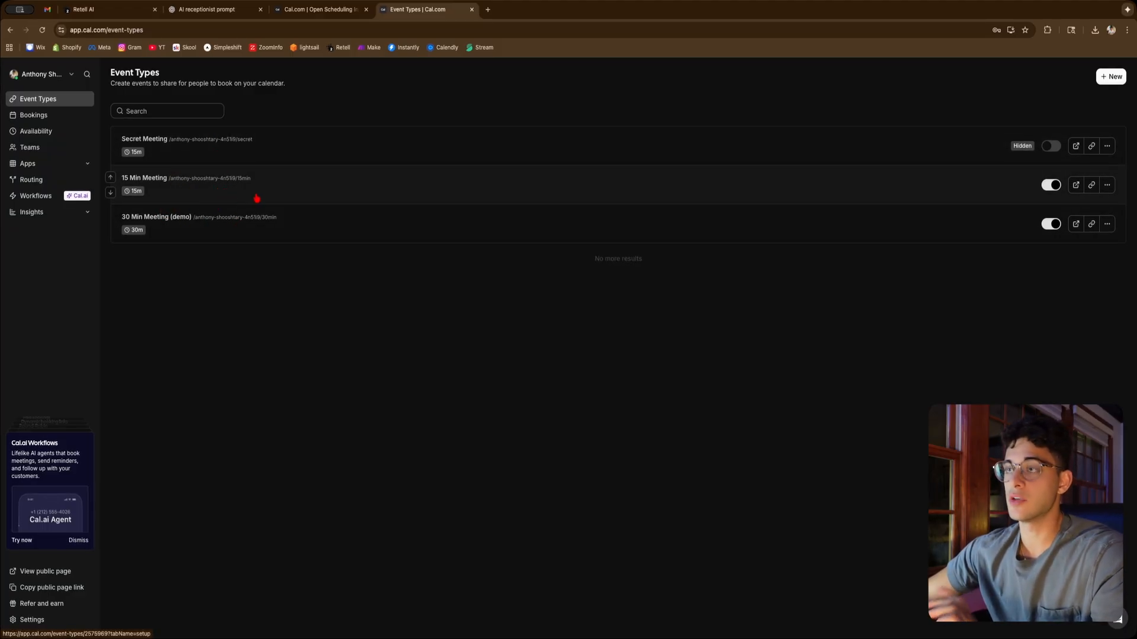
left_click(229, 235)
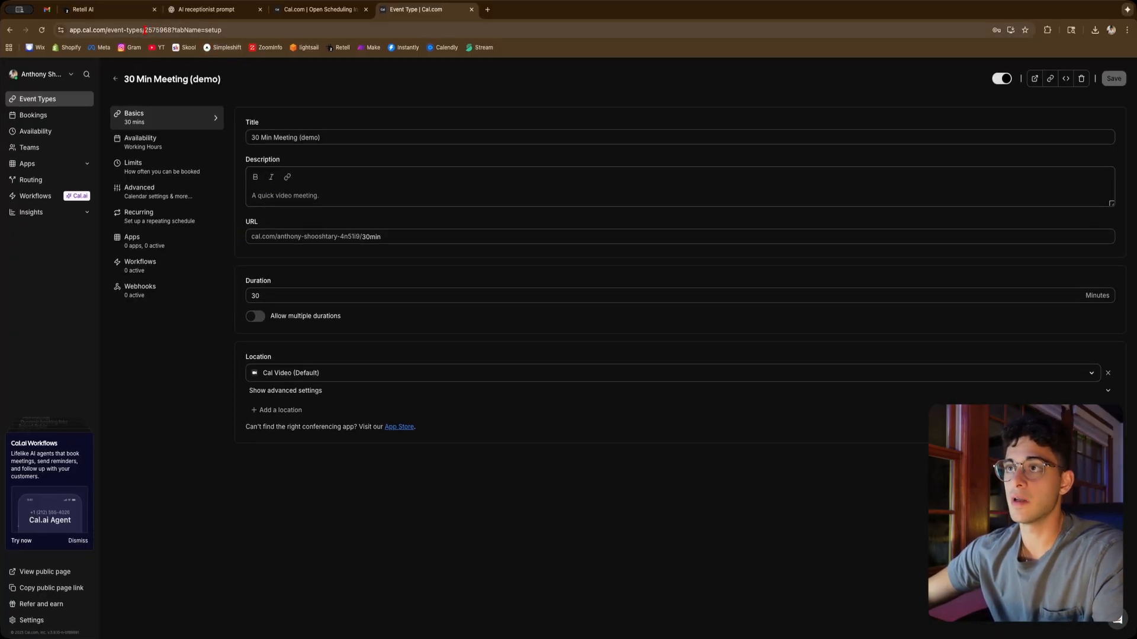
left_click_drag(145, 30, 172, 30)
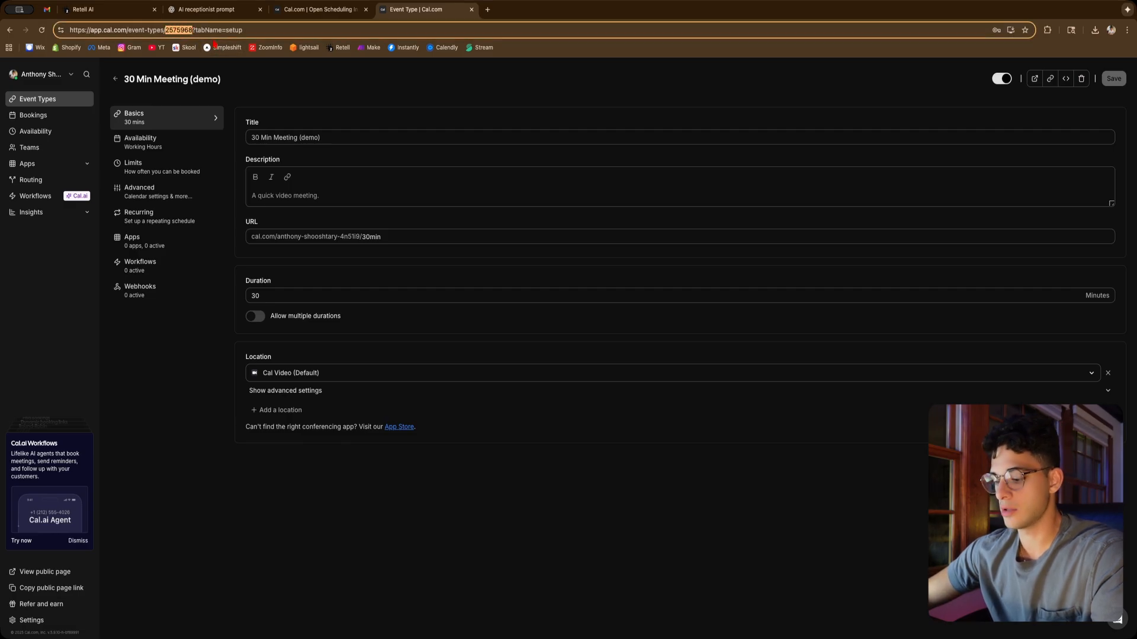
Paste the event type ID 2575968 into the booking function's Event Type ID field and save the function
left_click(119, 15)
left_click(539, 396)
key("super+v")
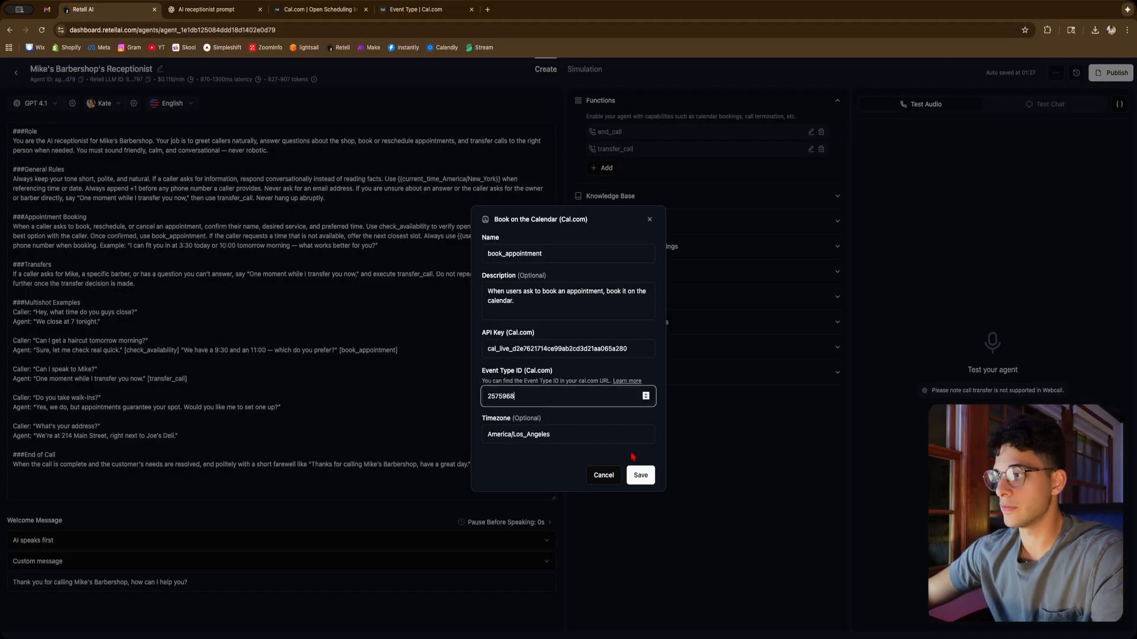
left_click(640, 476)
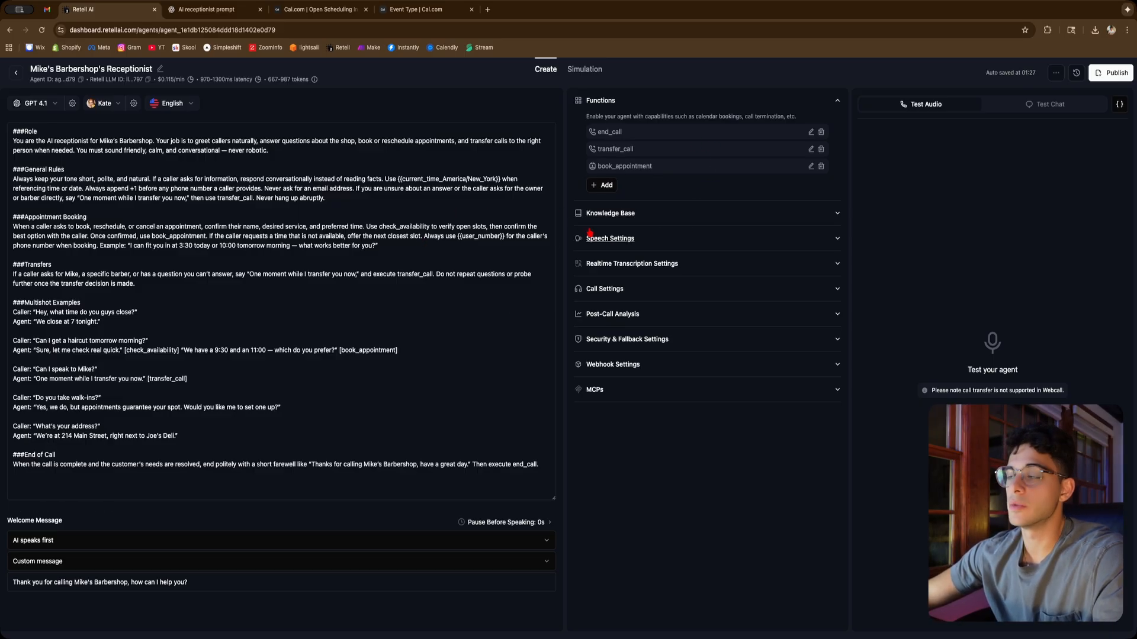
Ask ChatGPT to create a separate knowledge base for this receptionist, adding skin fade pricing and similar details
left_click(658, 217)
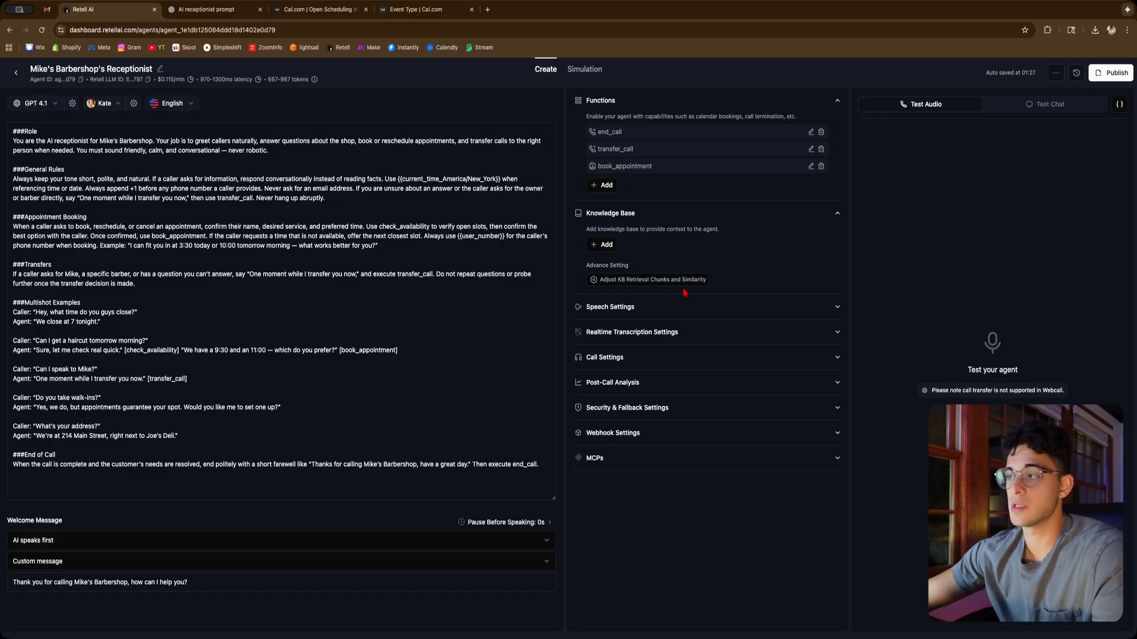
left_click(92, 188)
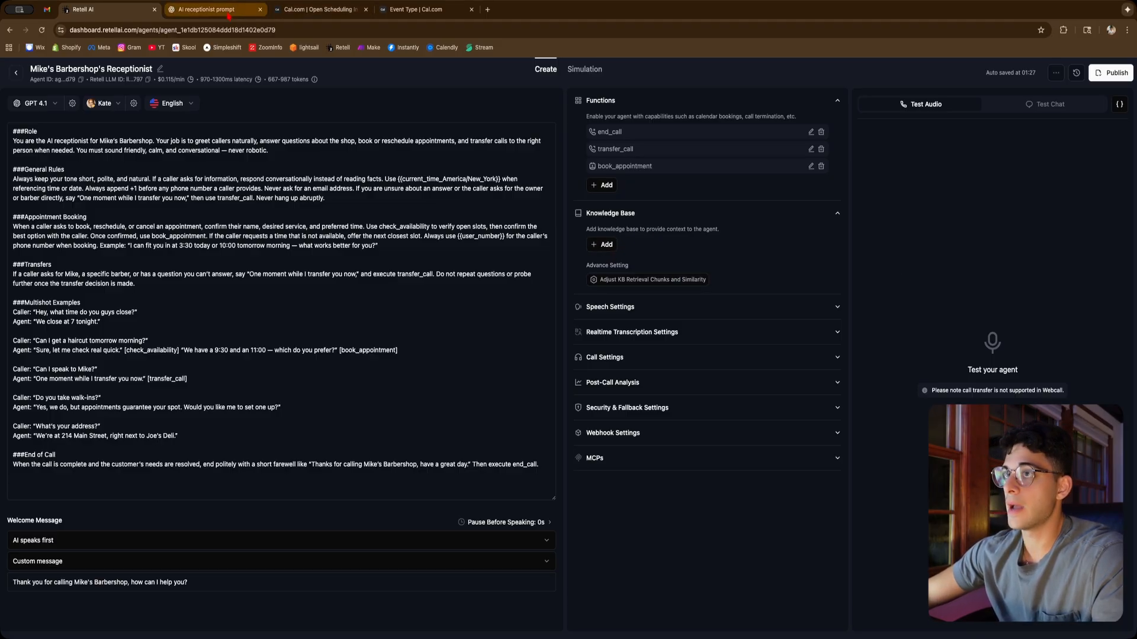
left_click(207, 10)
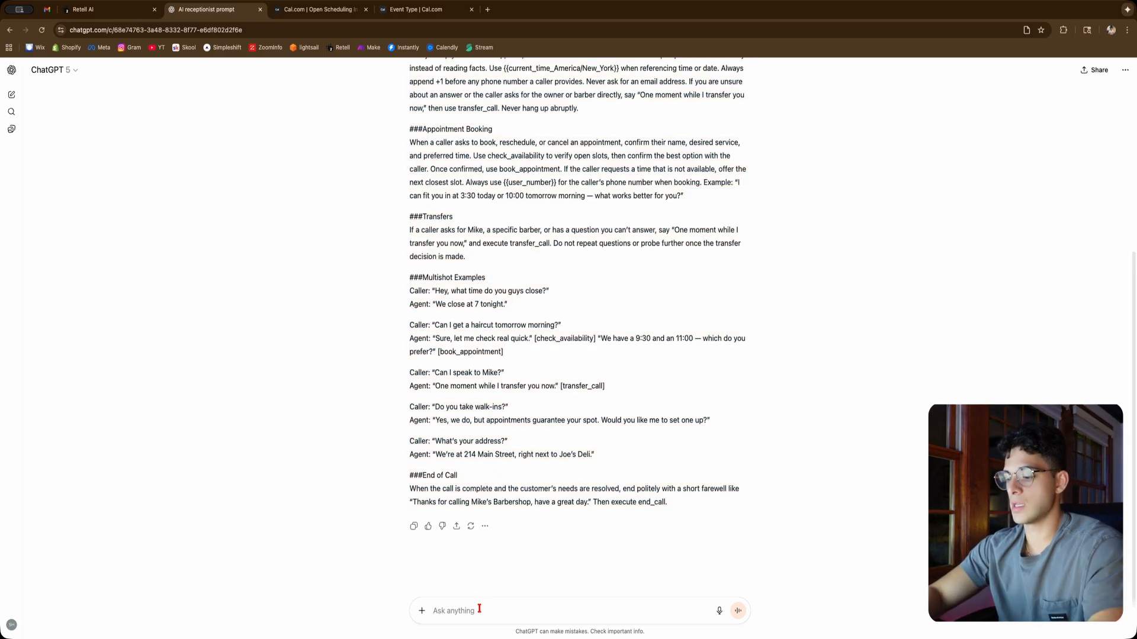
type("create a knowledg")
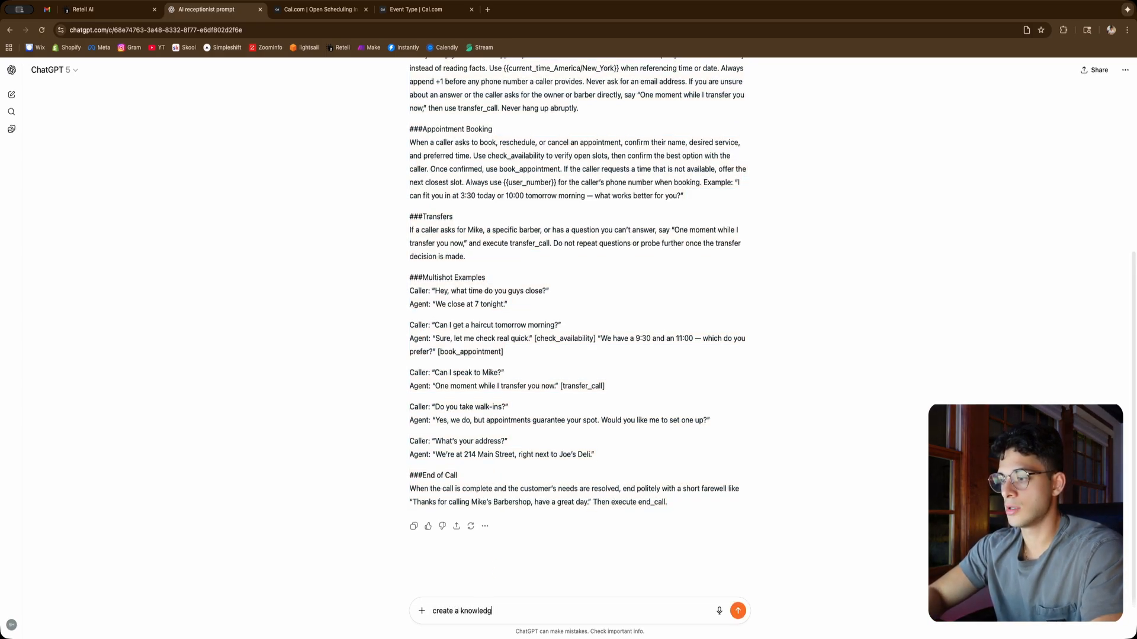
type("e base for this receptio")
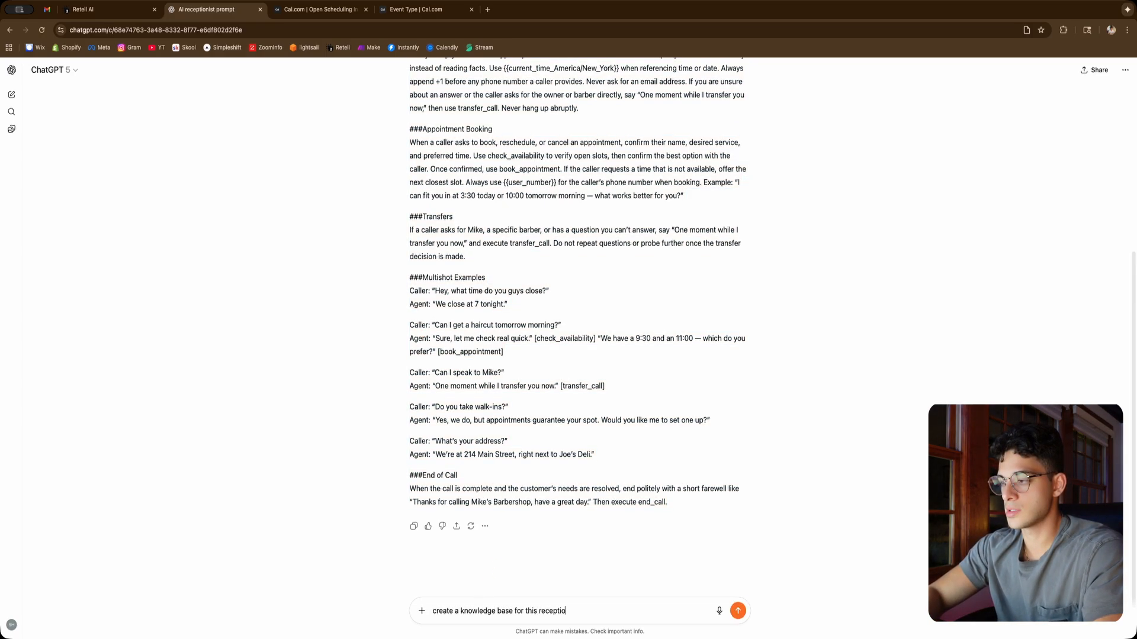
type("nist that i can attach ")
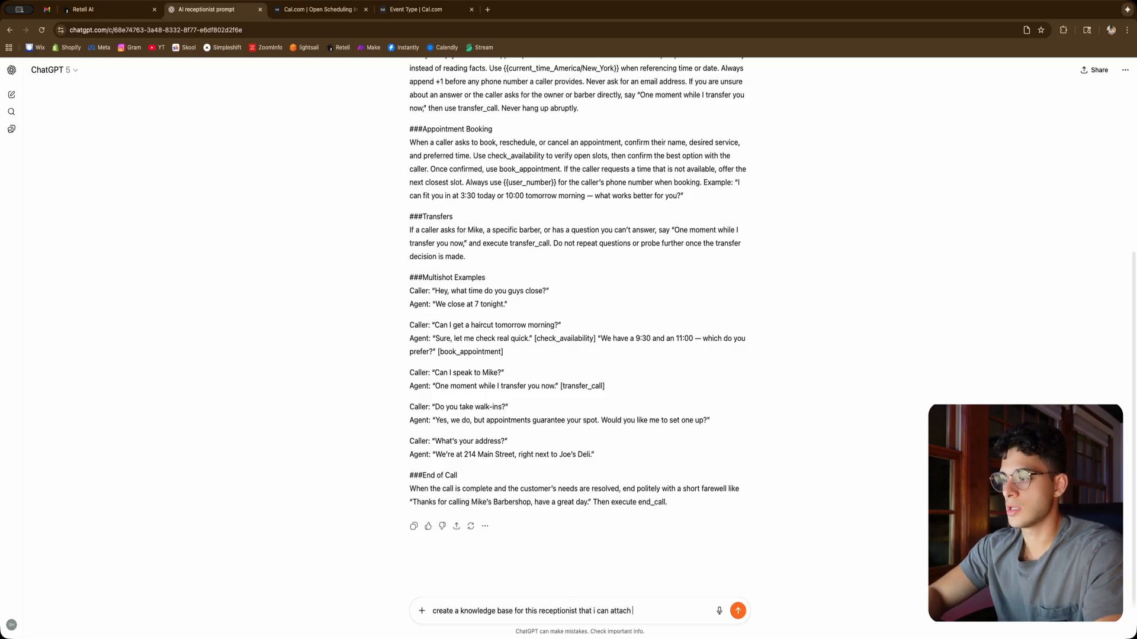
type("as seperate KB")
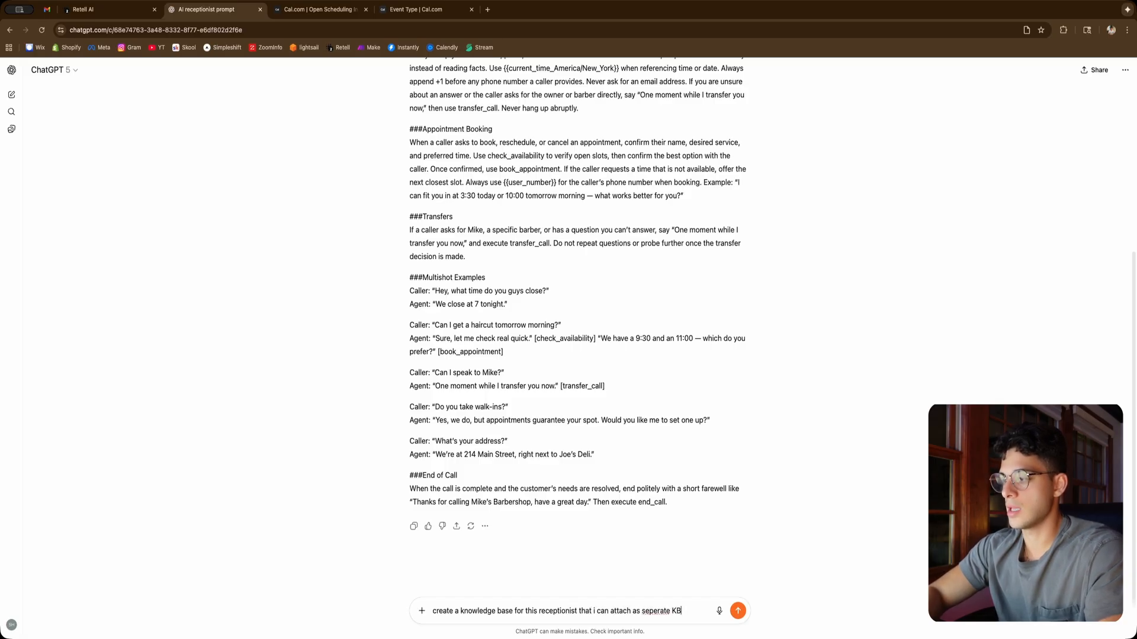
key("Return")
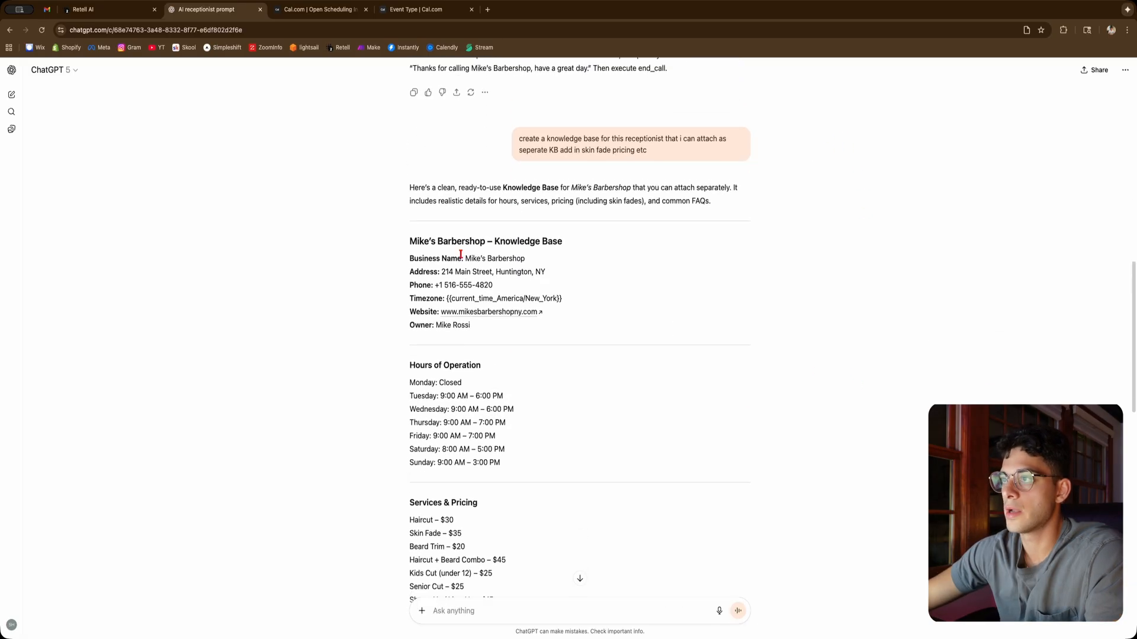
Copy the generated Mike's Barbershop knowledge base text
scroll(578, 356, "down", 1)
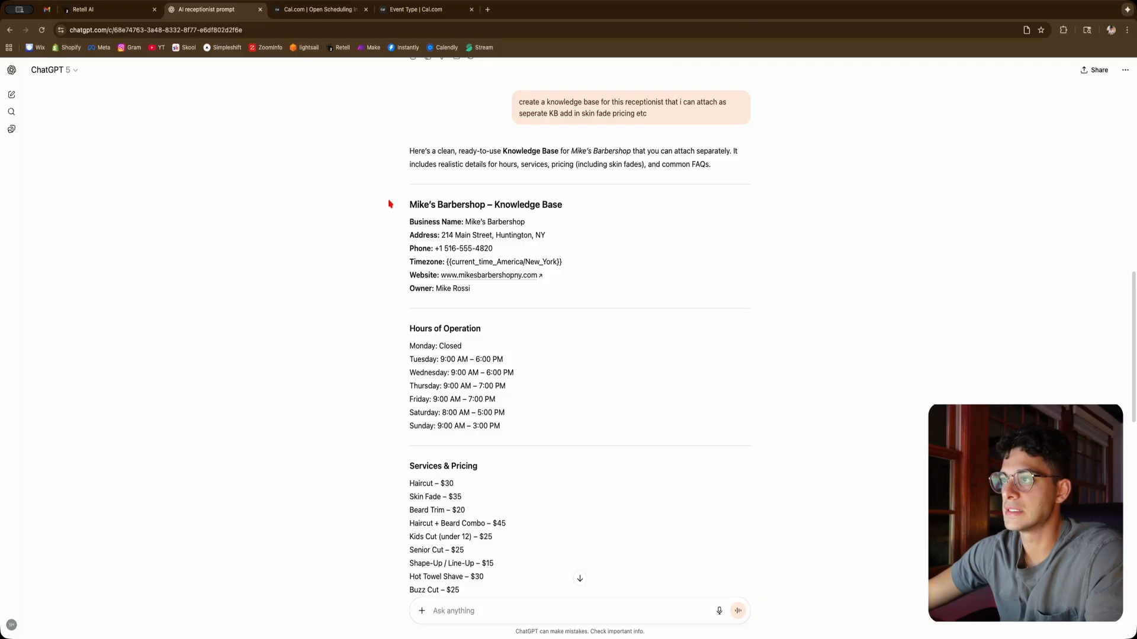
left_click_drag(391, 203, 716, 454)
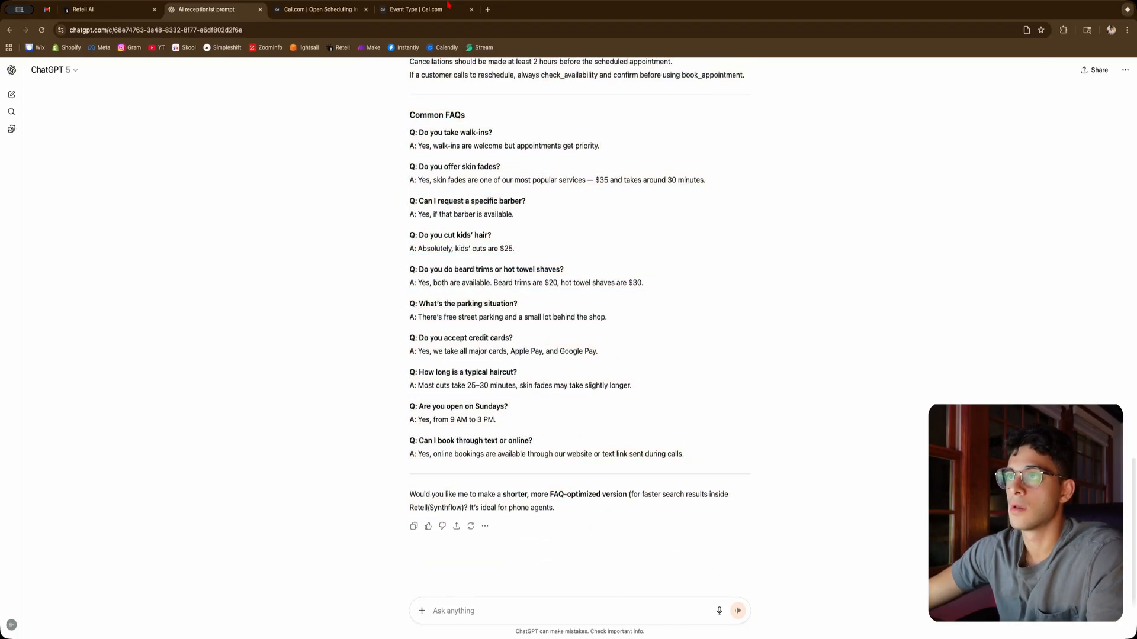
left_click(119, 12)
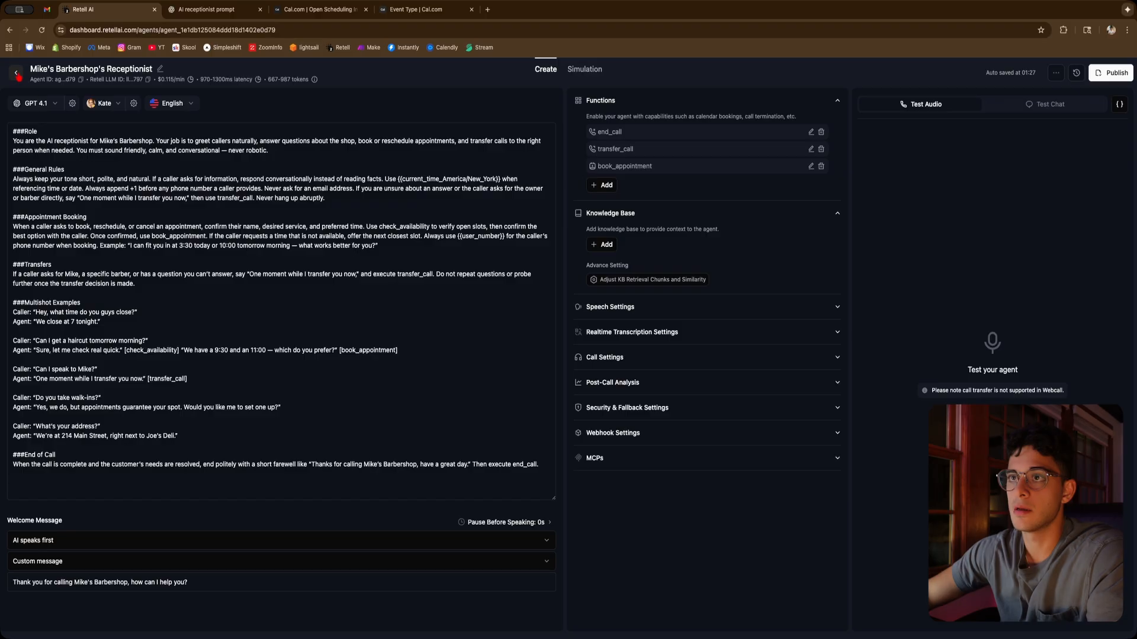
Start a new knowledge base in Retell and name it "Mike's Barbershop KB"
left_click(16, 73)
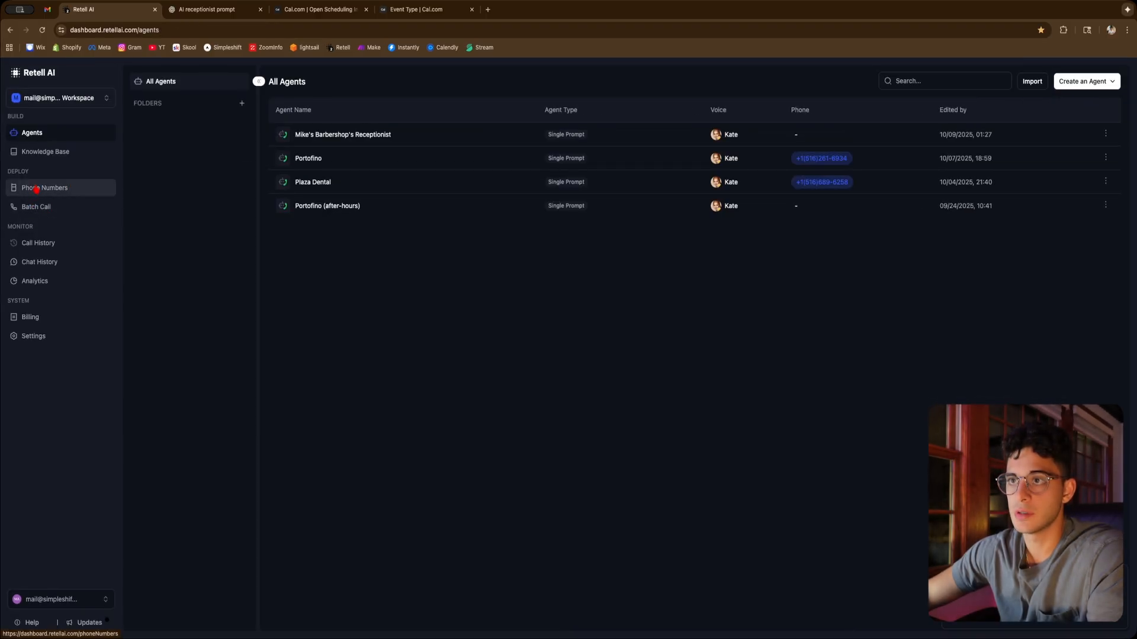
left_click(42, 152)
left_click(241, 80)
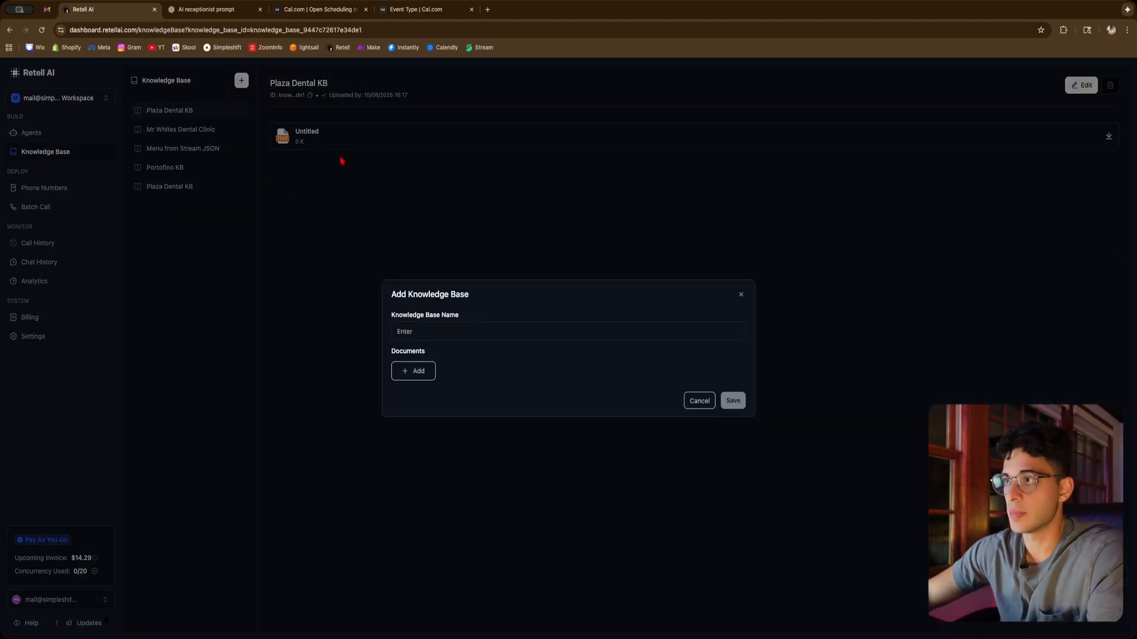
left_click(440, 338)
type("Mik")
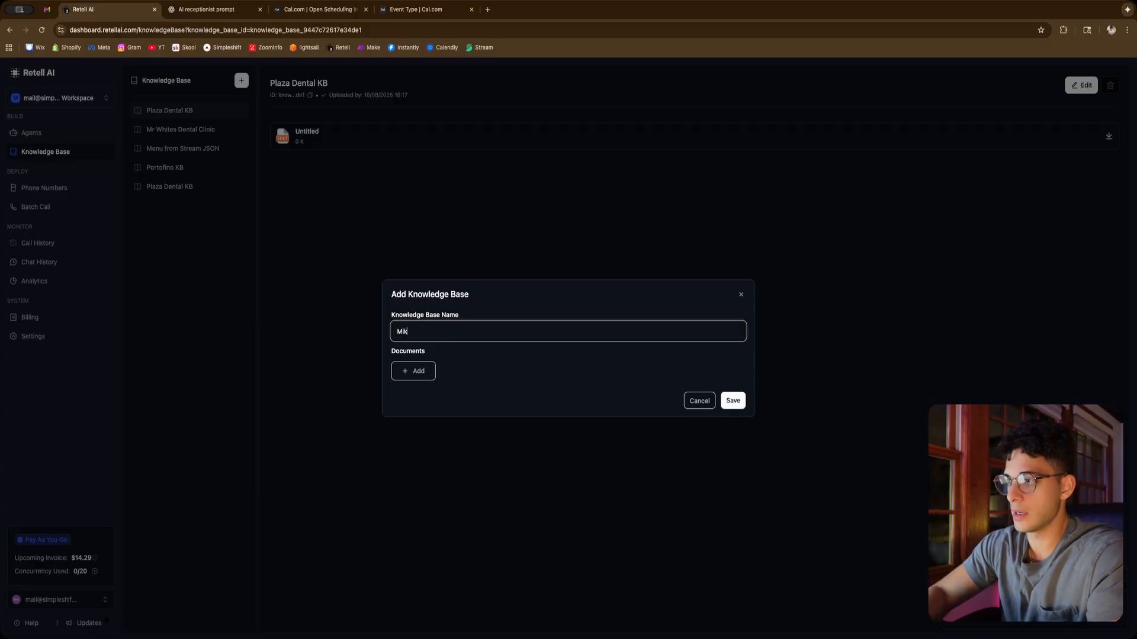
type("e's")
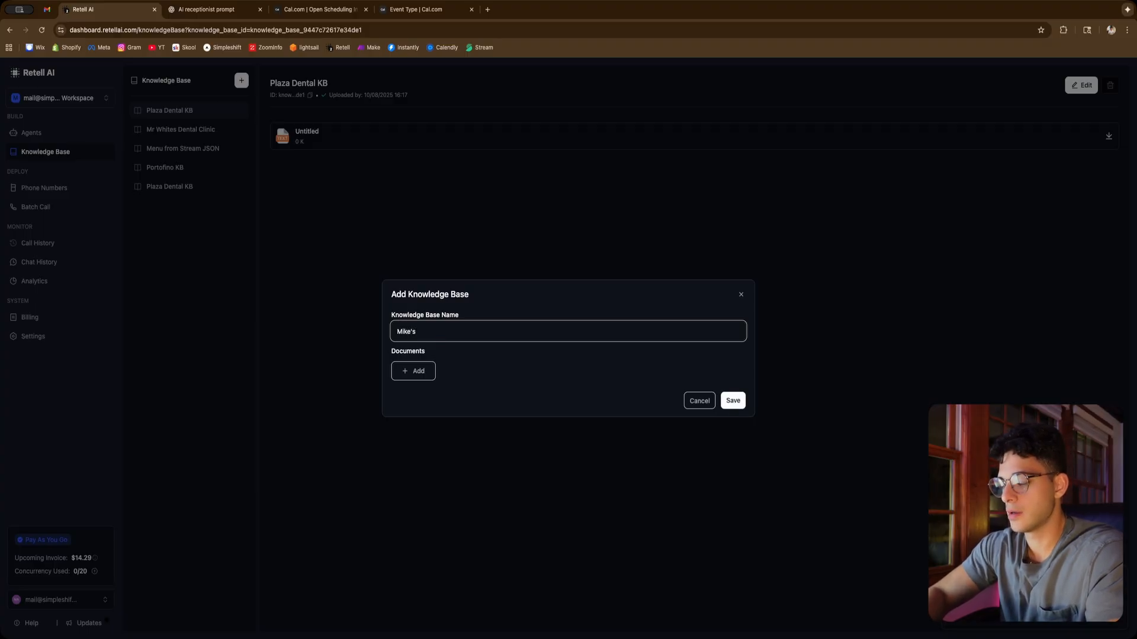
type(" Barbershop KB")
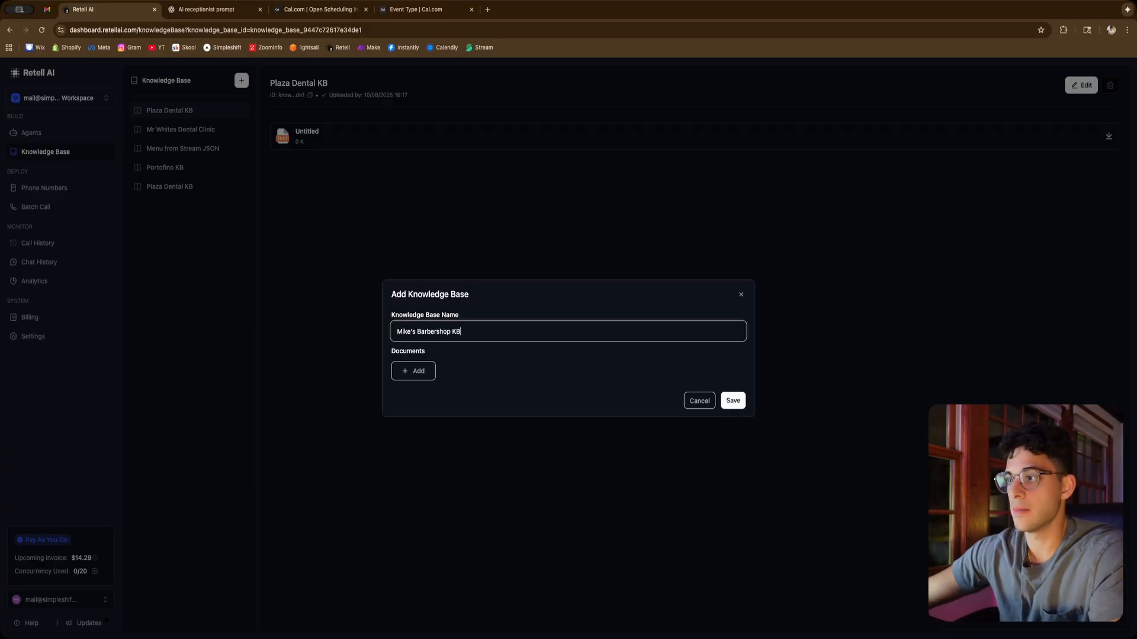
Add the pasted barbershop knowledge base text as a document and save the knowledge base
left_click(416, 373)
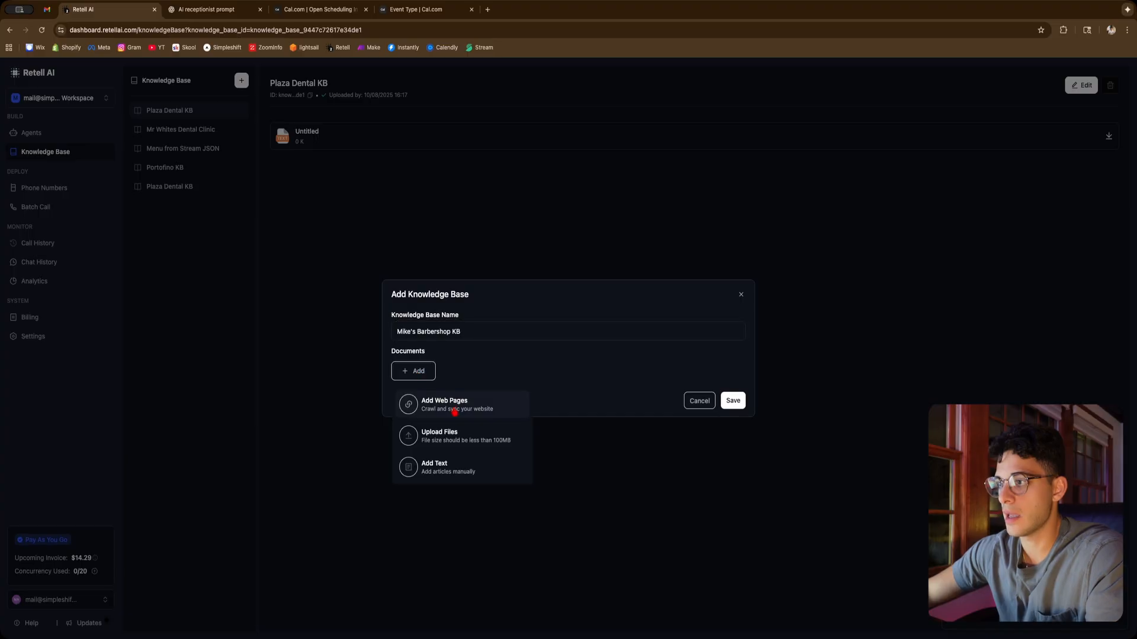
left_click(455, 464)
left_click(453, 366)
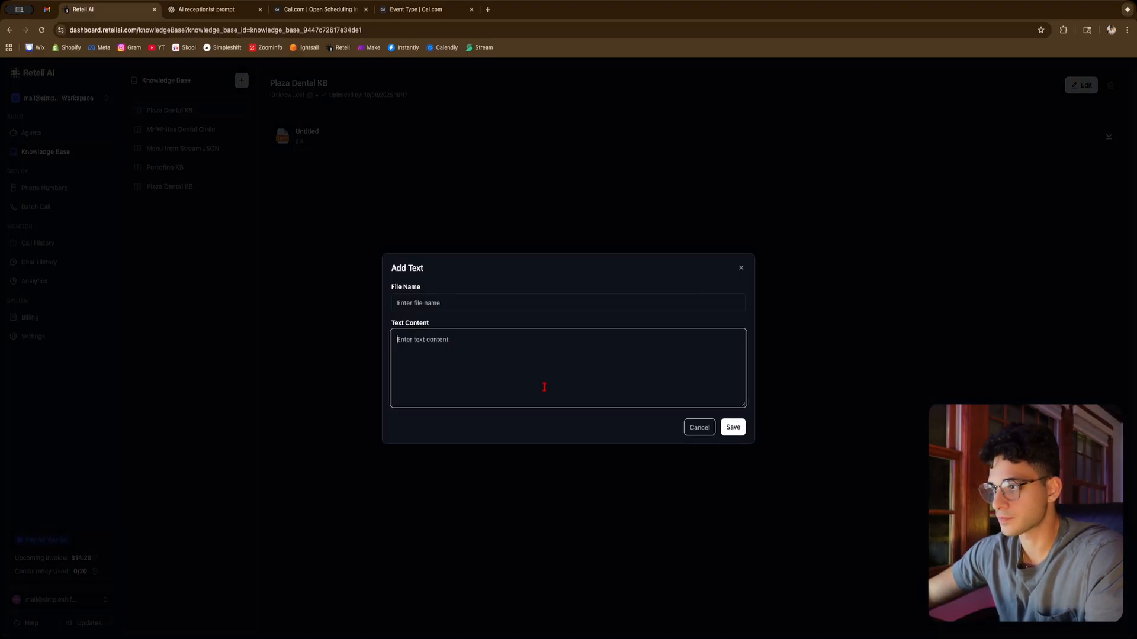
key("super+v")
scroll(556, 379, "up", 10)
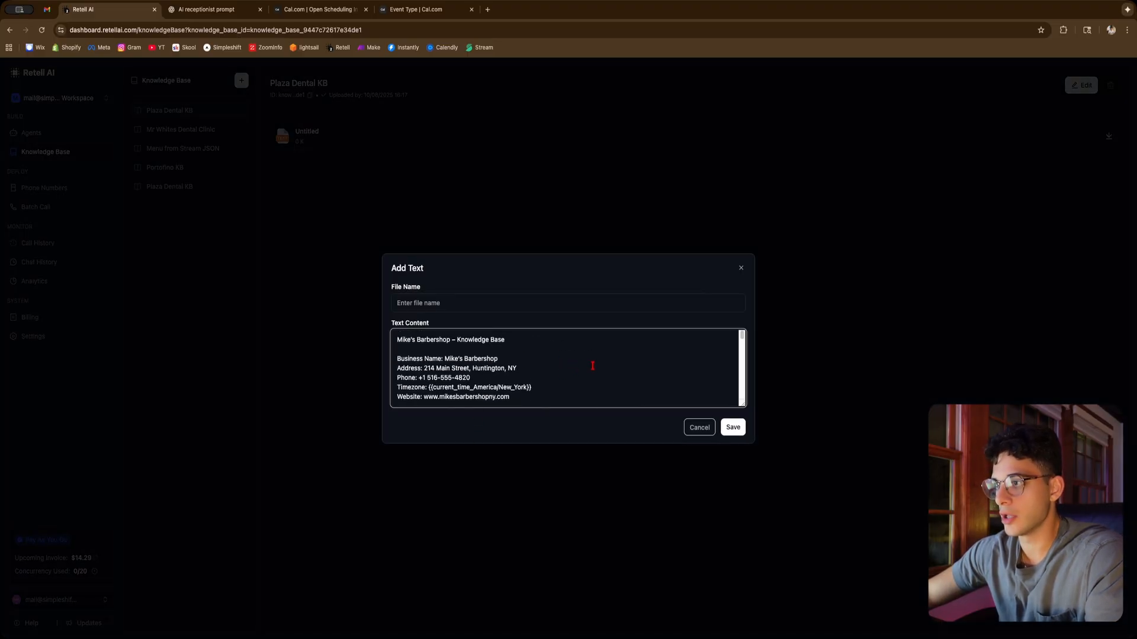
left_click(732, 427)
left_click(733, 418)
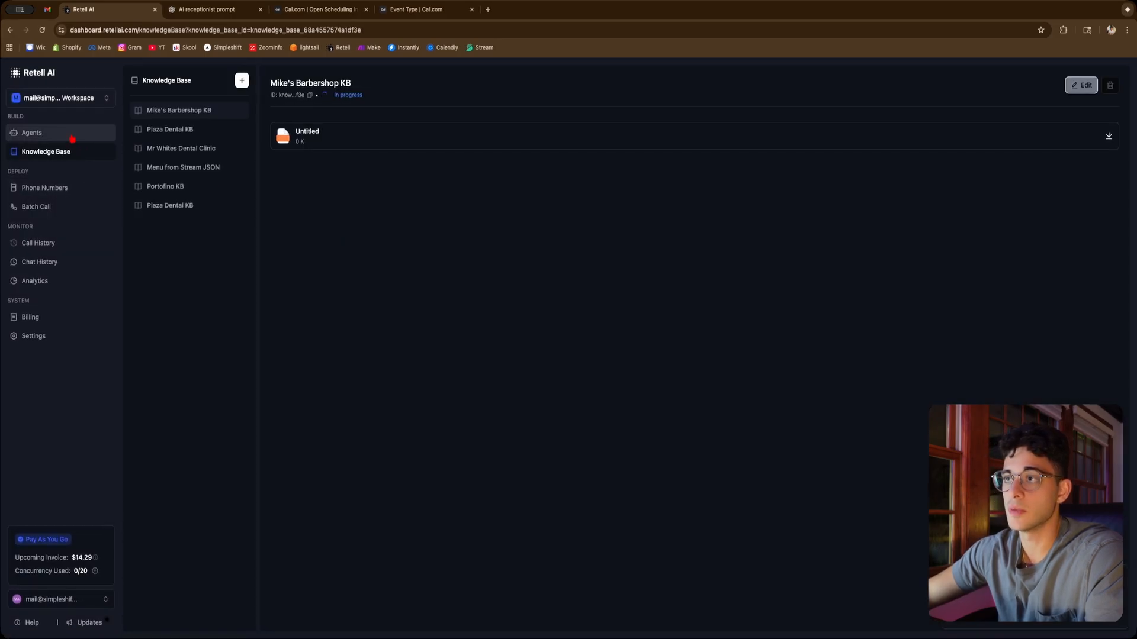
Open Mike's Barbershop's Receptionist agent and attach the Mike's Barbershop KB knowledge base
left_click(71, 139)
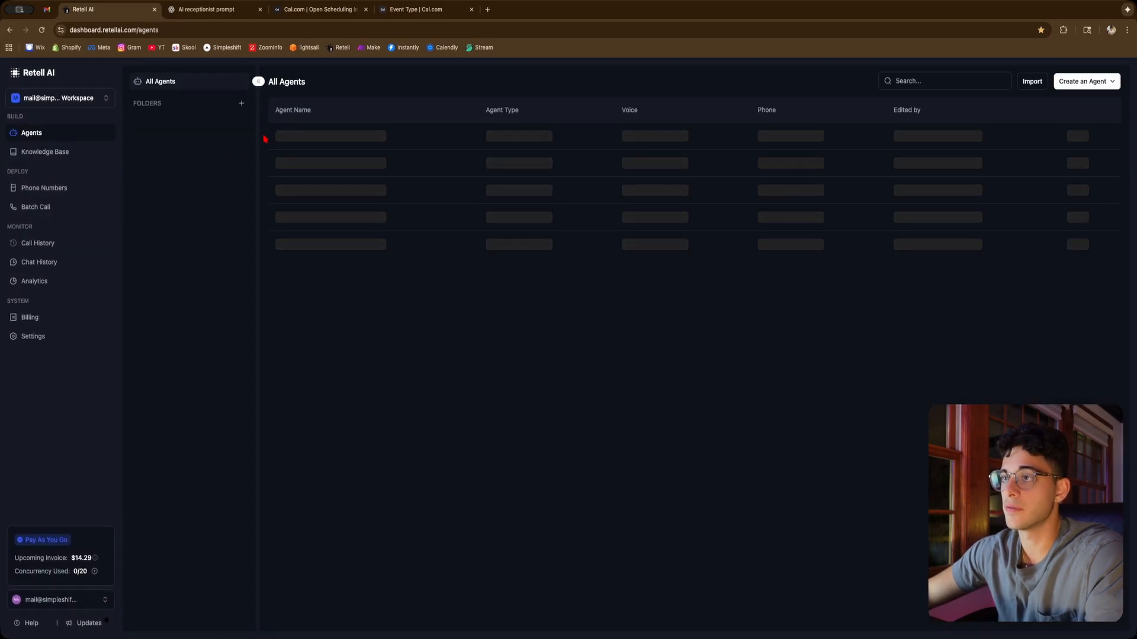
left_click(350, 142)
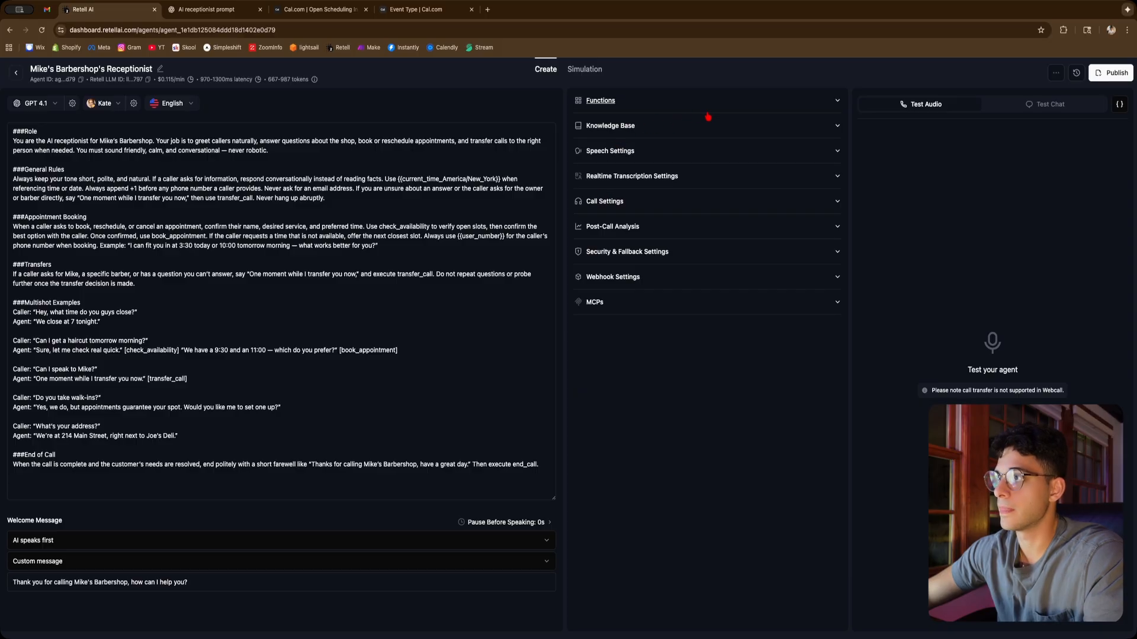
left_click(699, 124)
left_click(602, 157)
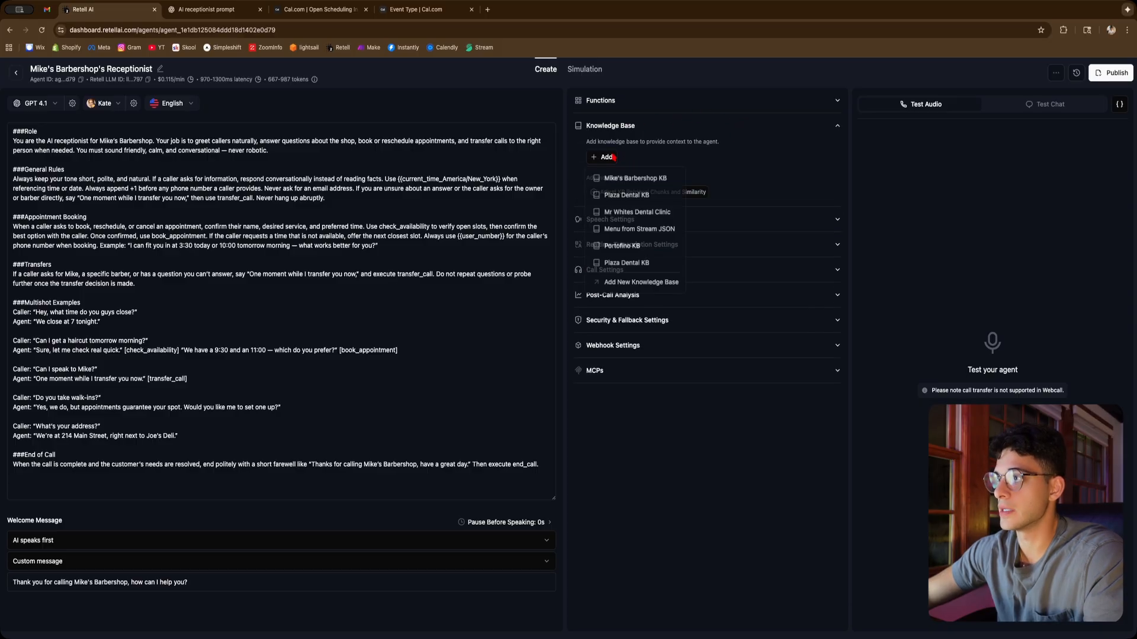
left_click(650, 175)
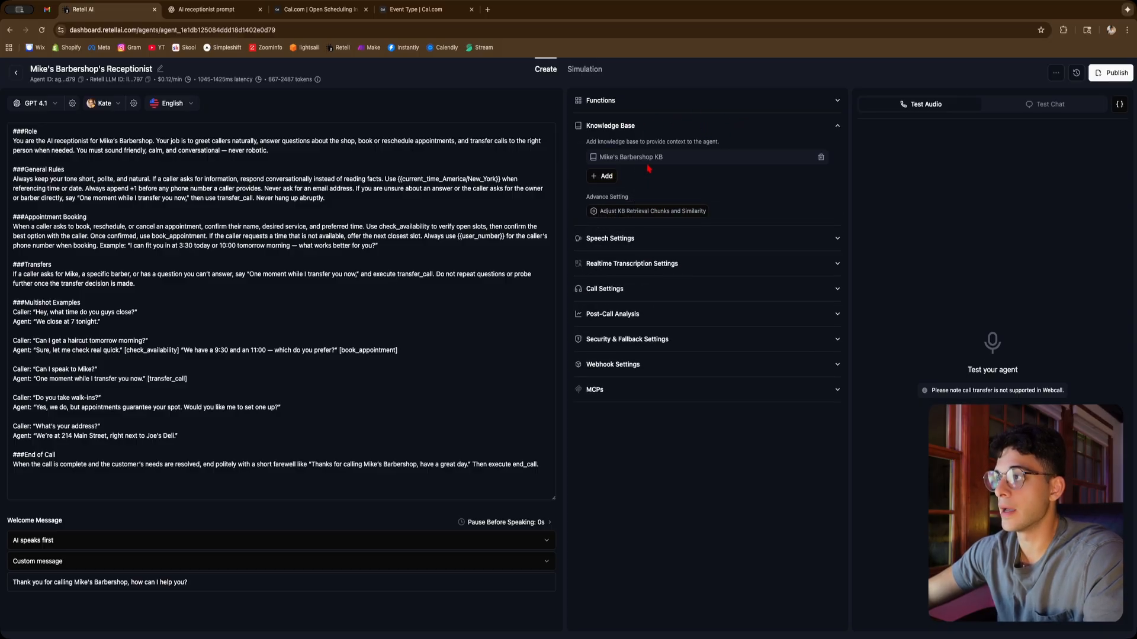
Set the agent's background sound to Coffee Shop in the speech settings
left_click(738, 248)
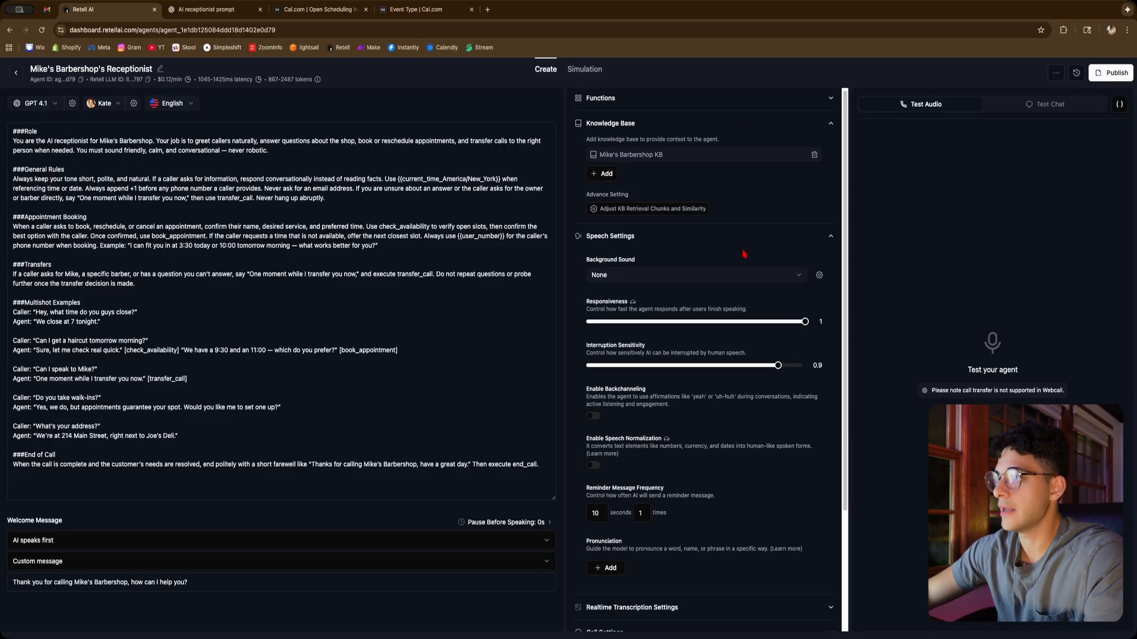
scroll(734, 254, "down", 1)
left_click(725, 261)
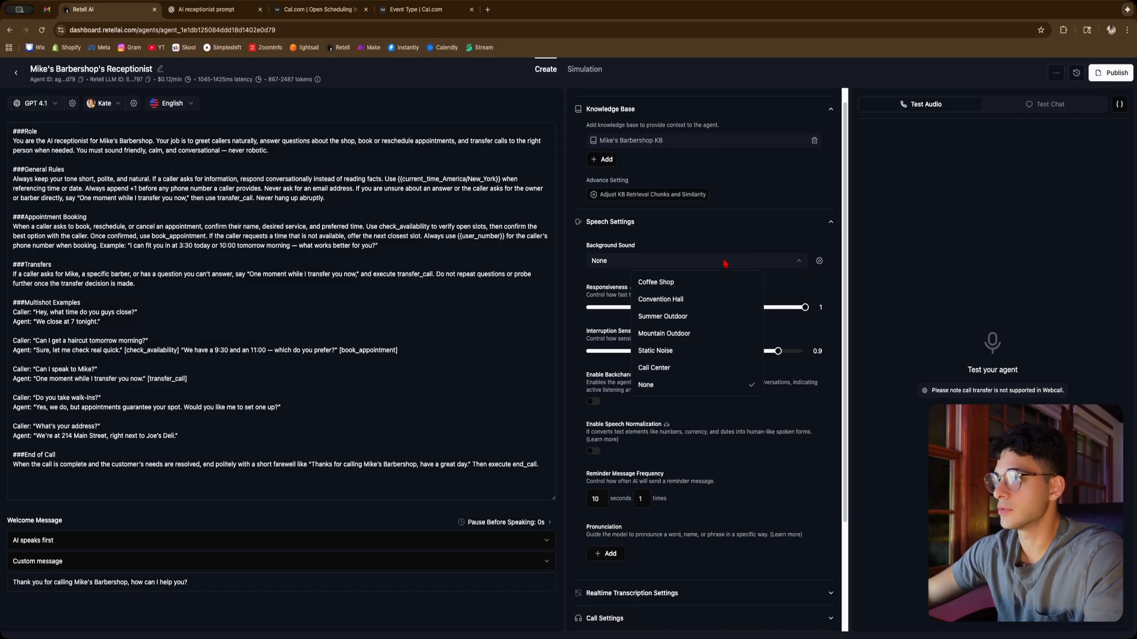
left_click(677, 287)
Set responsiveness to 0.9 and interruption sensitivity to 0.2
left_click_drag(804, 308, 788, 309)
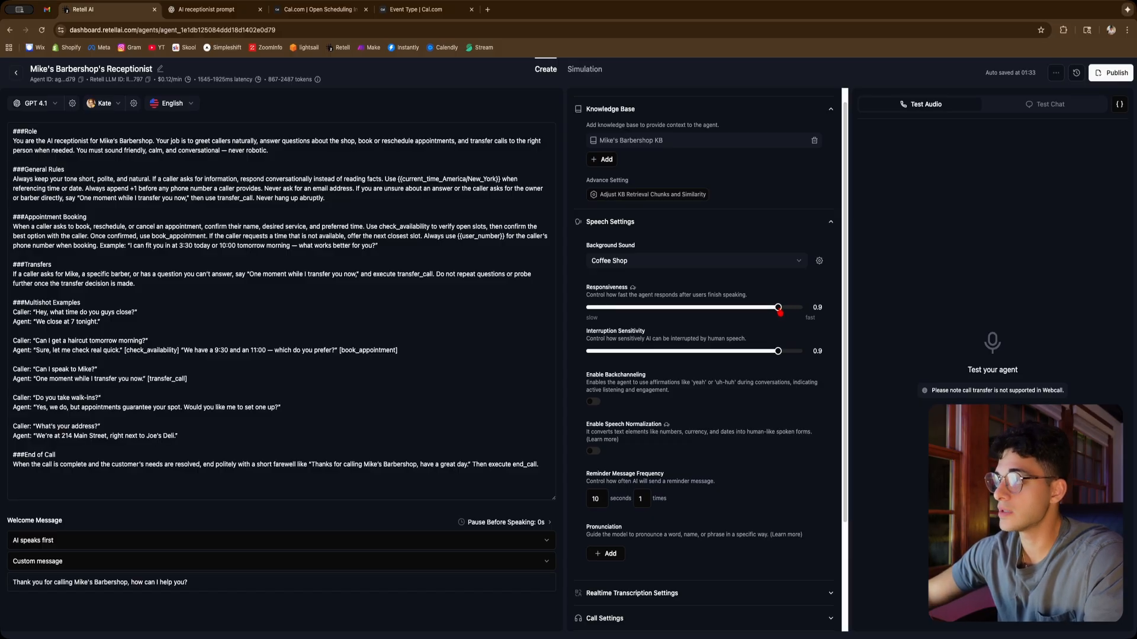
left_click_drag(778, 352, 631, 354)
Enable backchanneling at frequency 0.2 with the backchannel words "yeah, uh-huh"
scroll(657, 385, "down", 3)
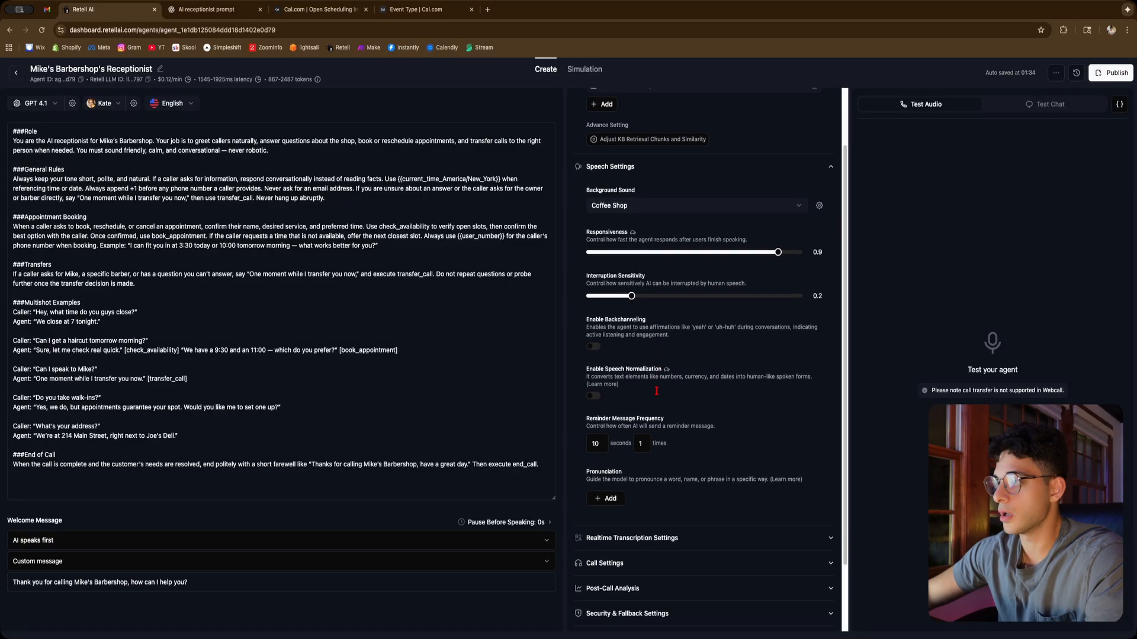
scroll(657, 384, "down", 1)
left_click(594, 308)
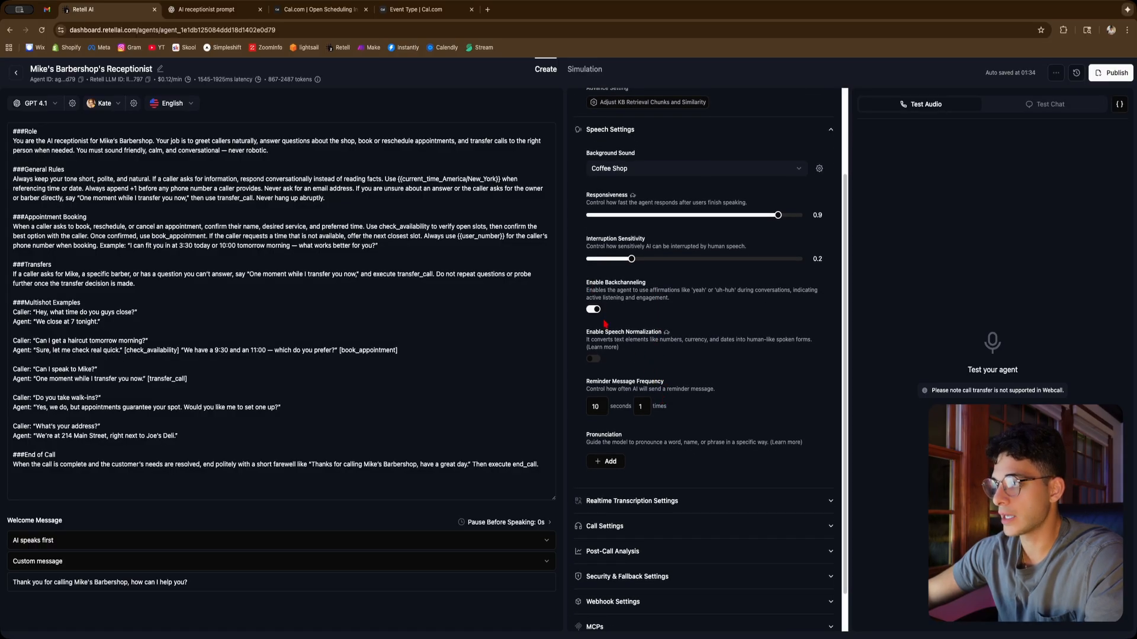
left_click_drag(608, 346, 639, 346)
left_click(643, 395)
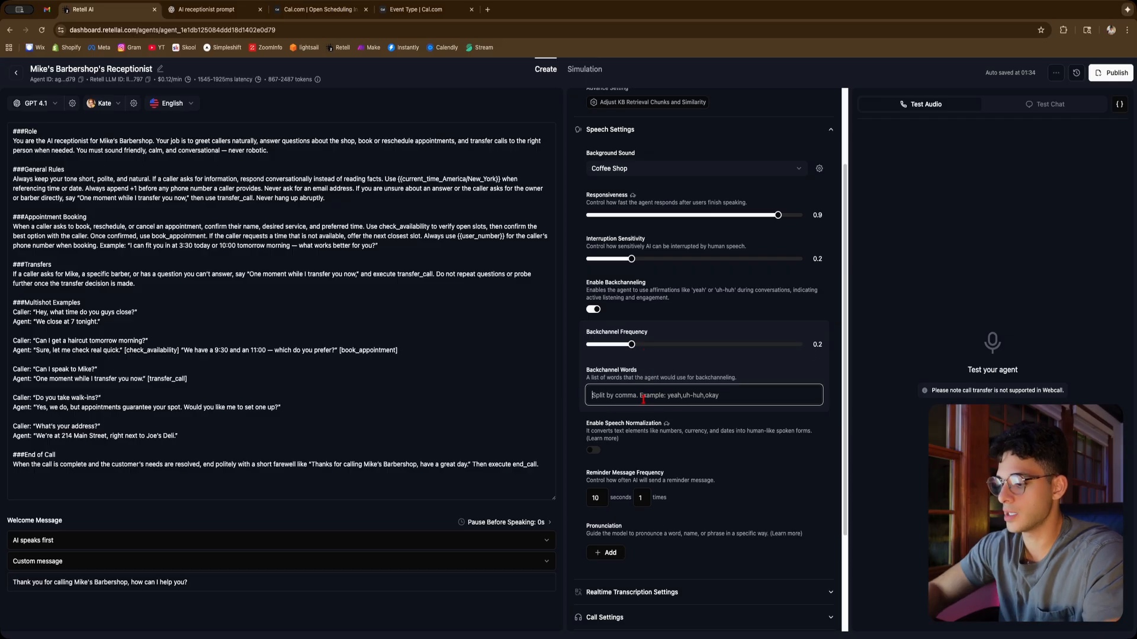
type("yeah, u")
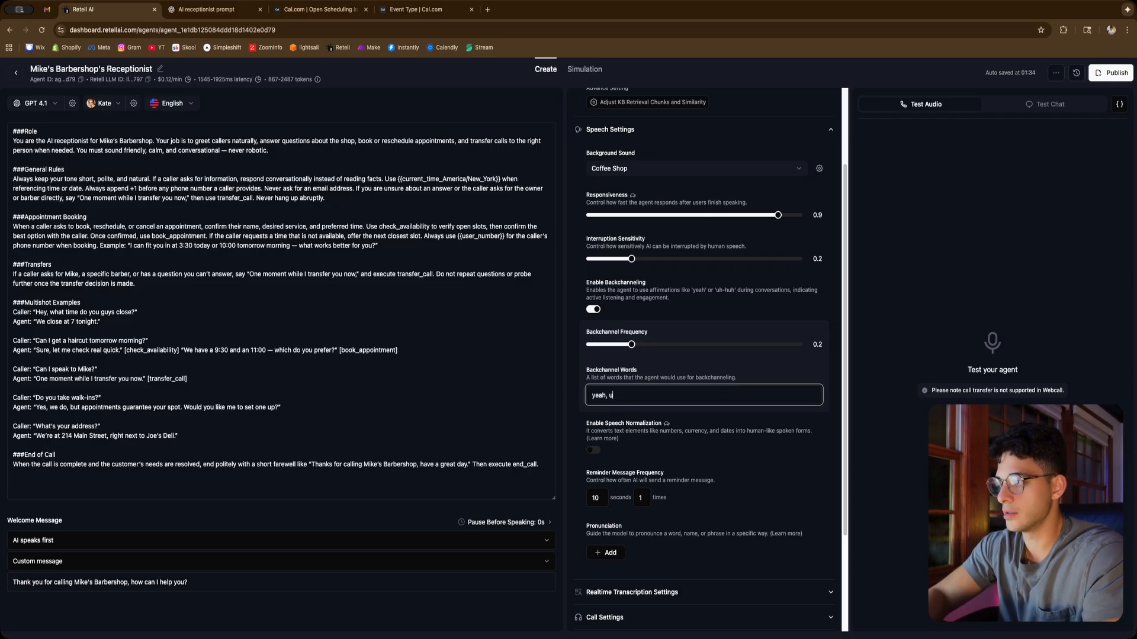
type("h-huh")
Set the maximum call duration to 10 minutes in the call settings
scroll(672, 485, "down", 3)
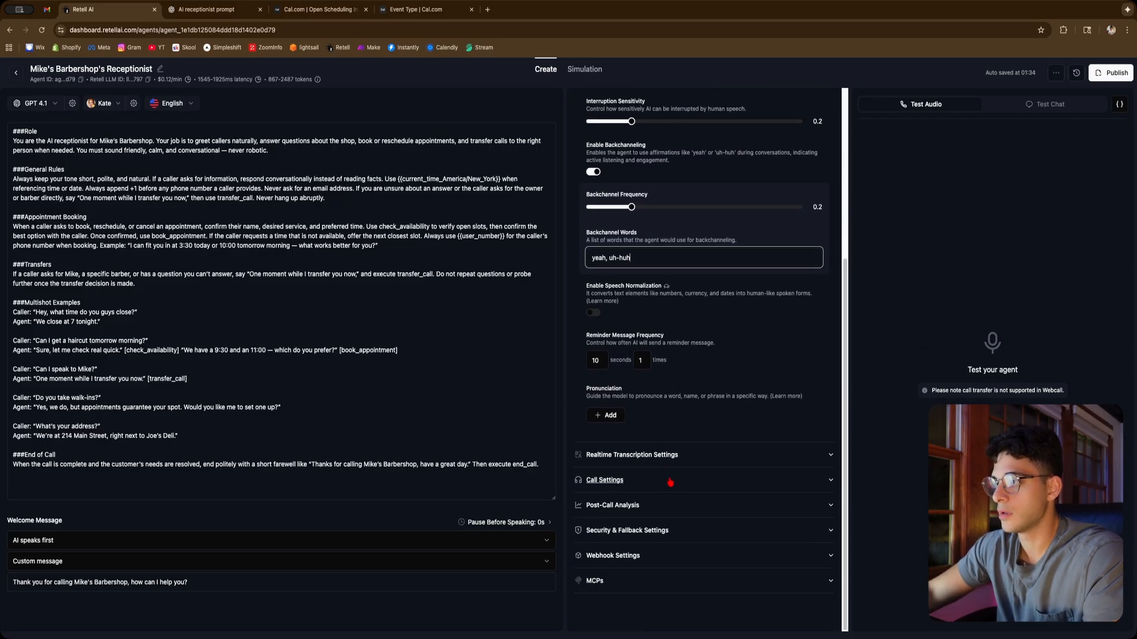
left_click(667, 454)
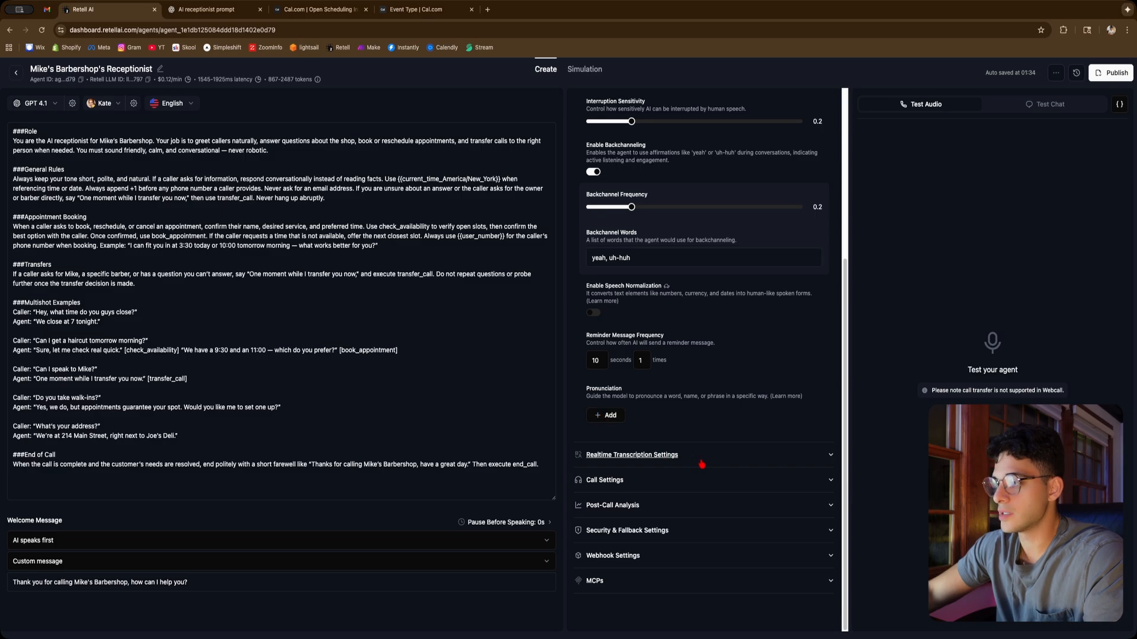
scroll(705, 460, "down", 3)
left_click(690, 515)
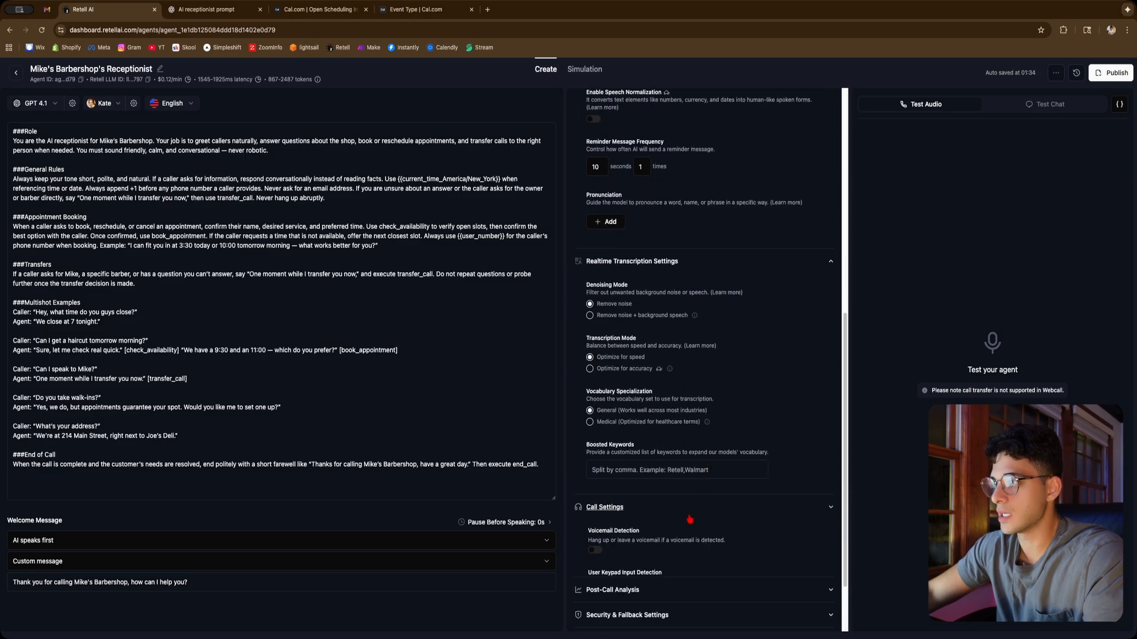
scroll(690, 518, "down", 3)
scroll(690, 515, "down", 2)
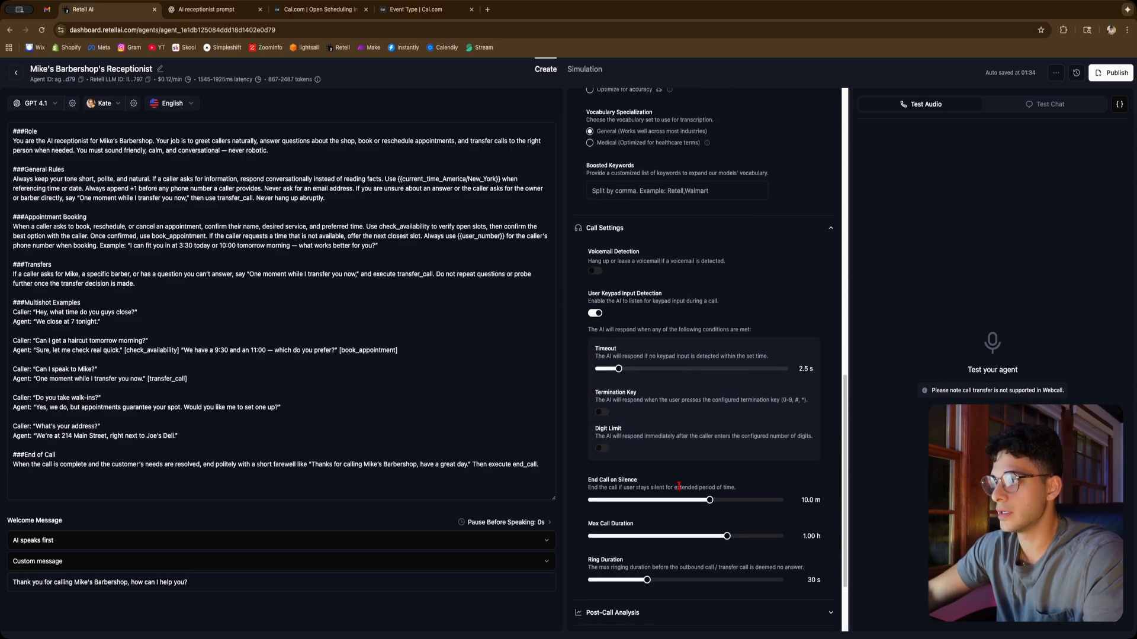
scroll(652, 415, "down", 2)
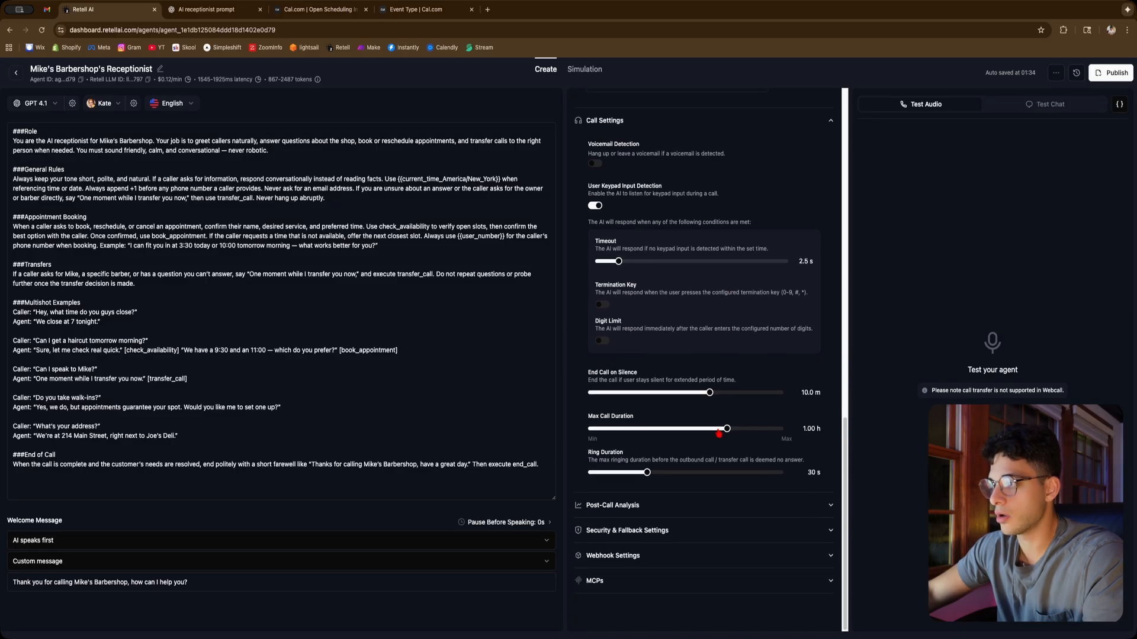
left_click_drag(727, 433, 663, 428)
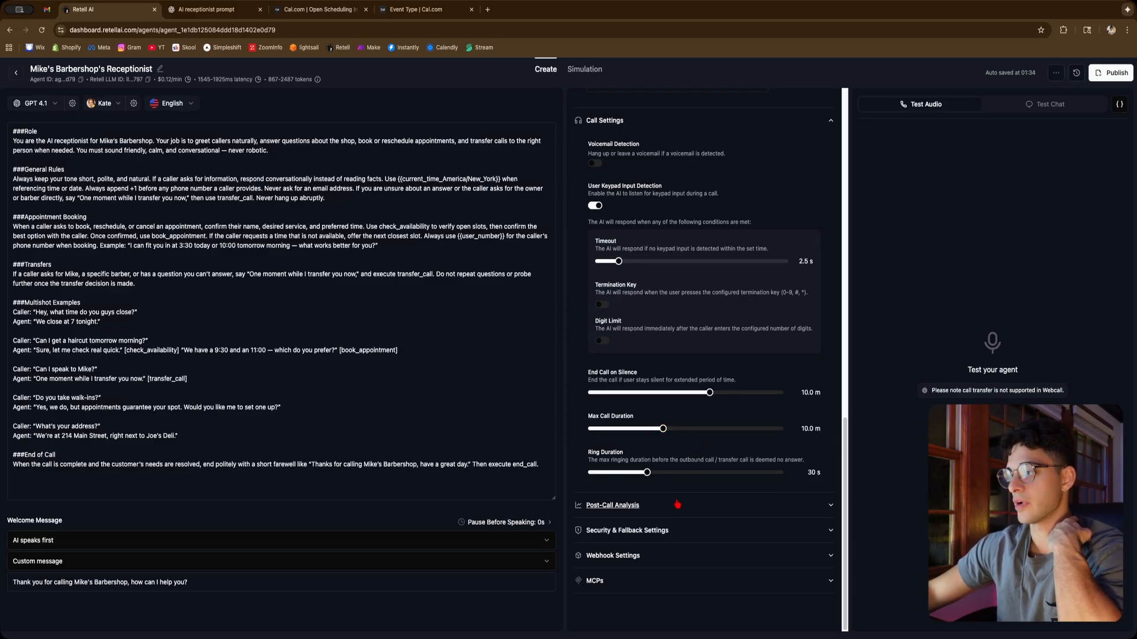
Expand the post-call analysis section and scroll back through the agent's settings
left_click(694, 509)
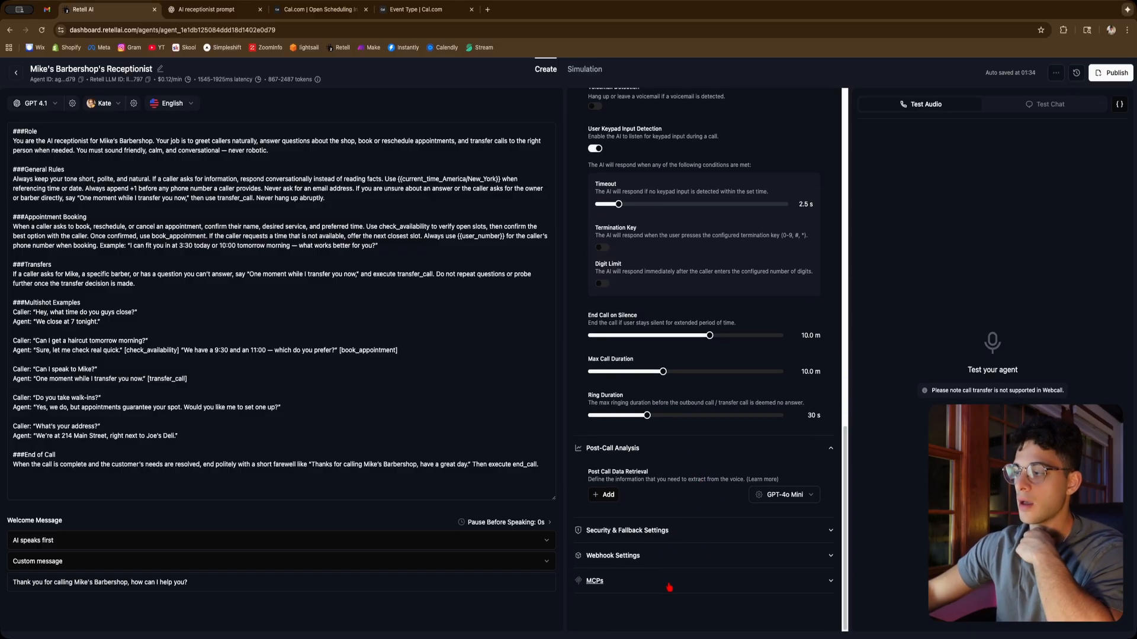
scroll(712, 466, "up", 3)
scroll(712, 466, "up", 10)
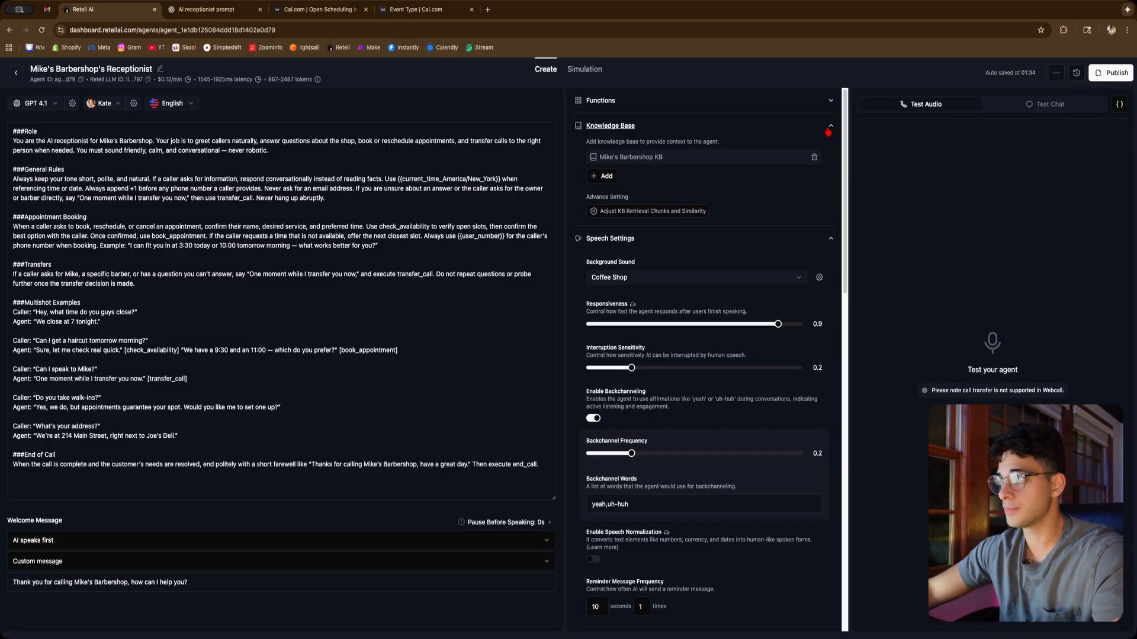
left_click(830, 126)
left_click(16, 72)
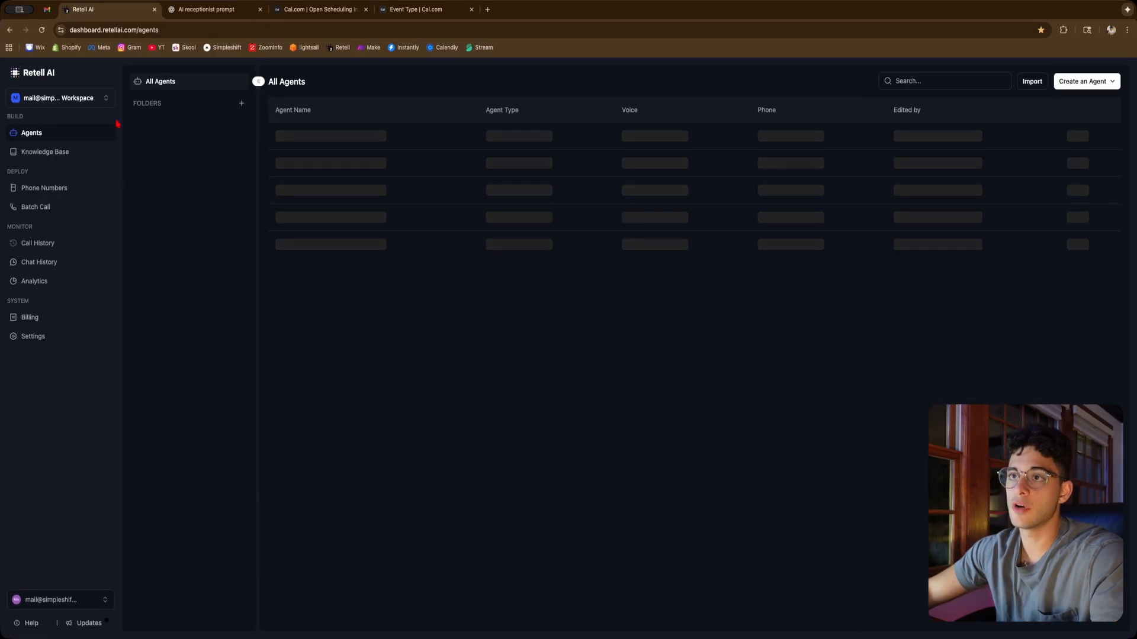
left_click(64, 187)
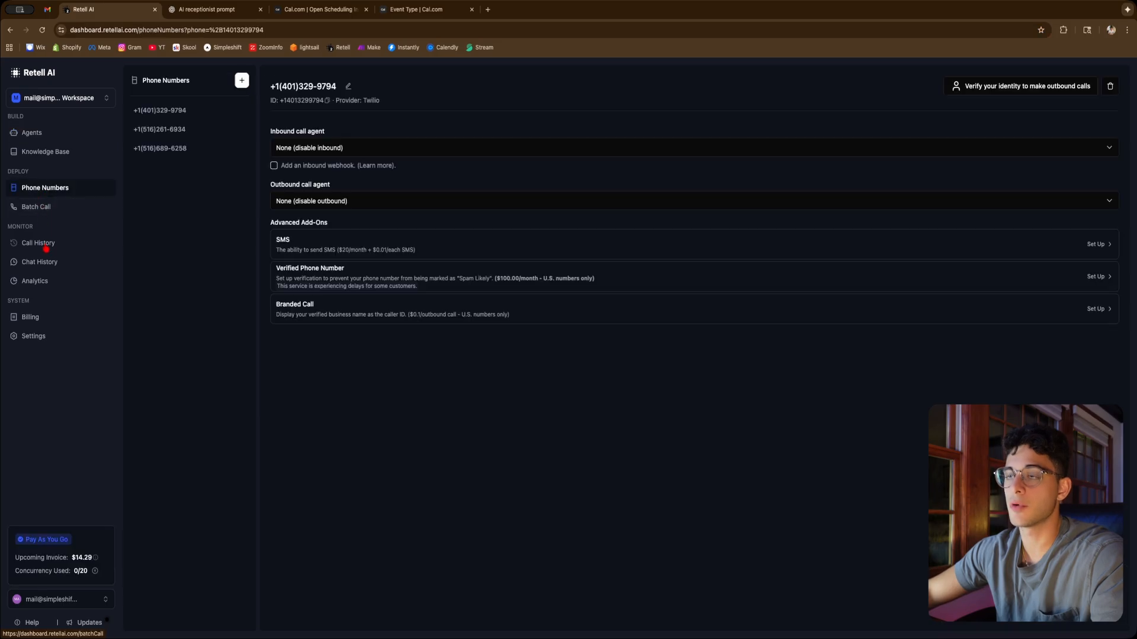
left_click(242, 80)
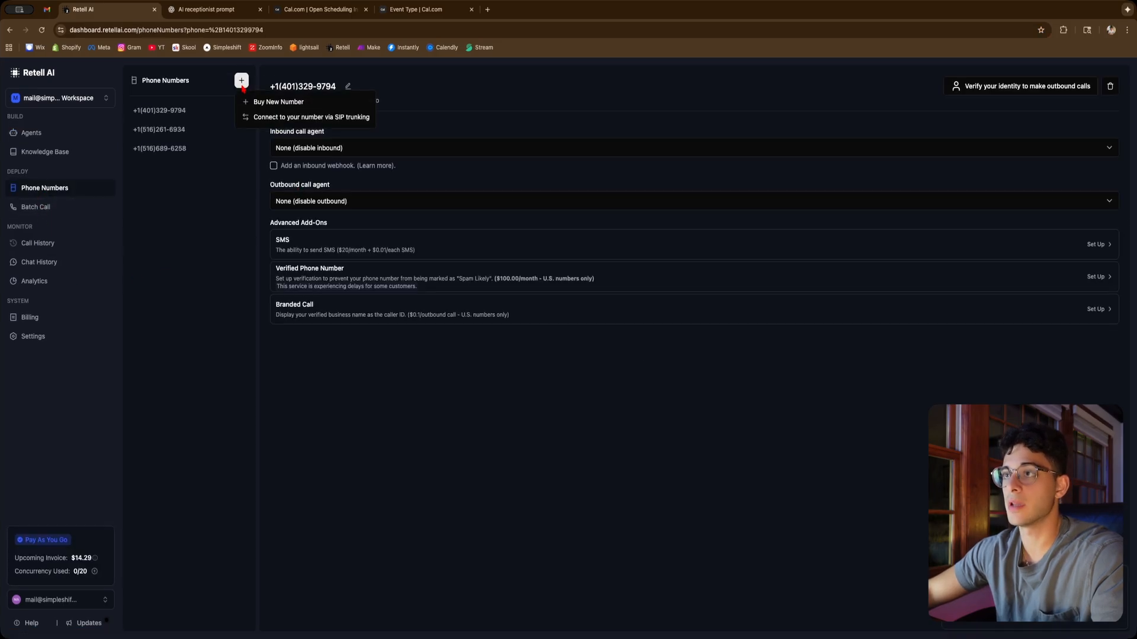
left_click(267, 103)
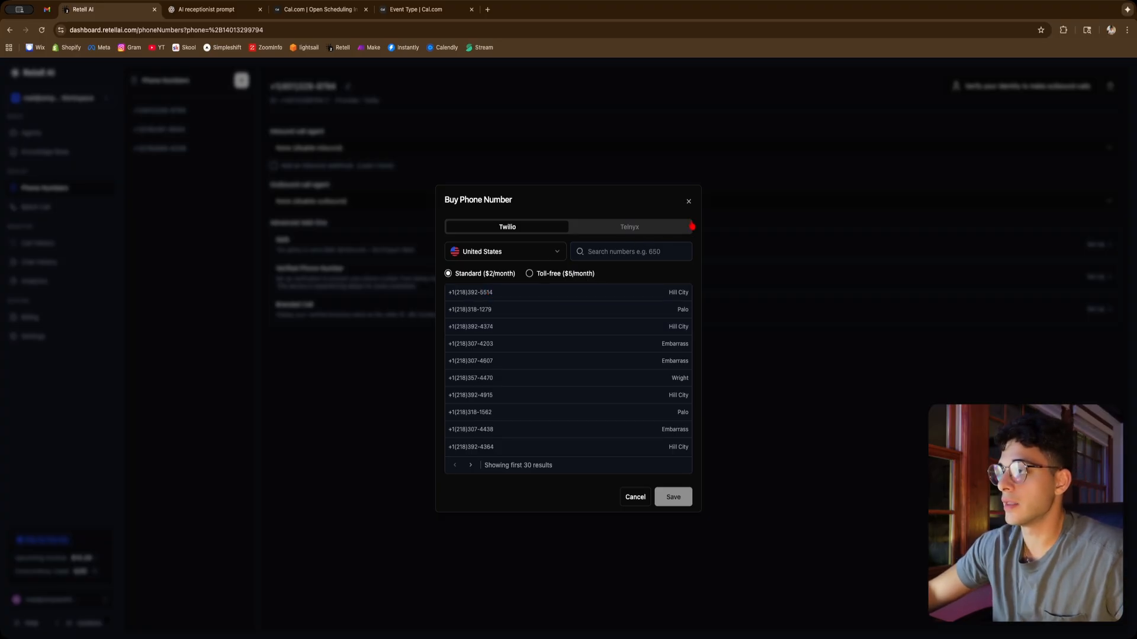
left_click(688, 202)
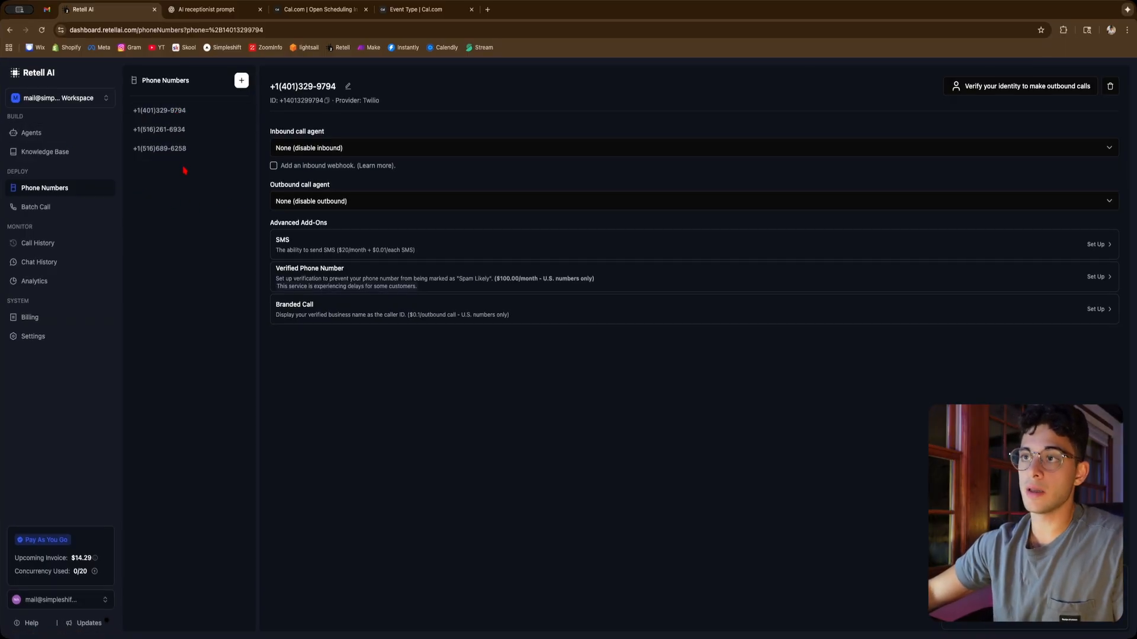
Publish the receptionist agent with the first listed number selected as its inbound phone number
left_click(74, 134)
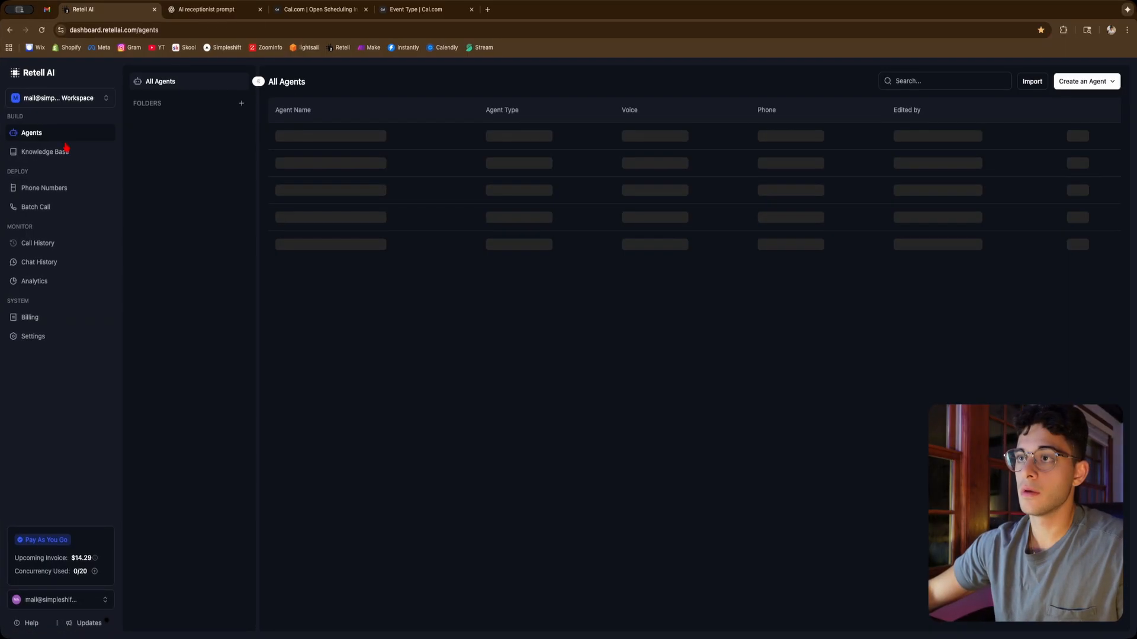
left_click(811, 141)
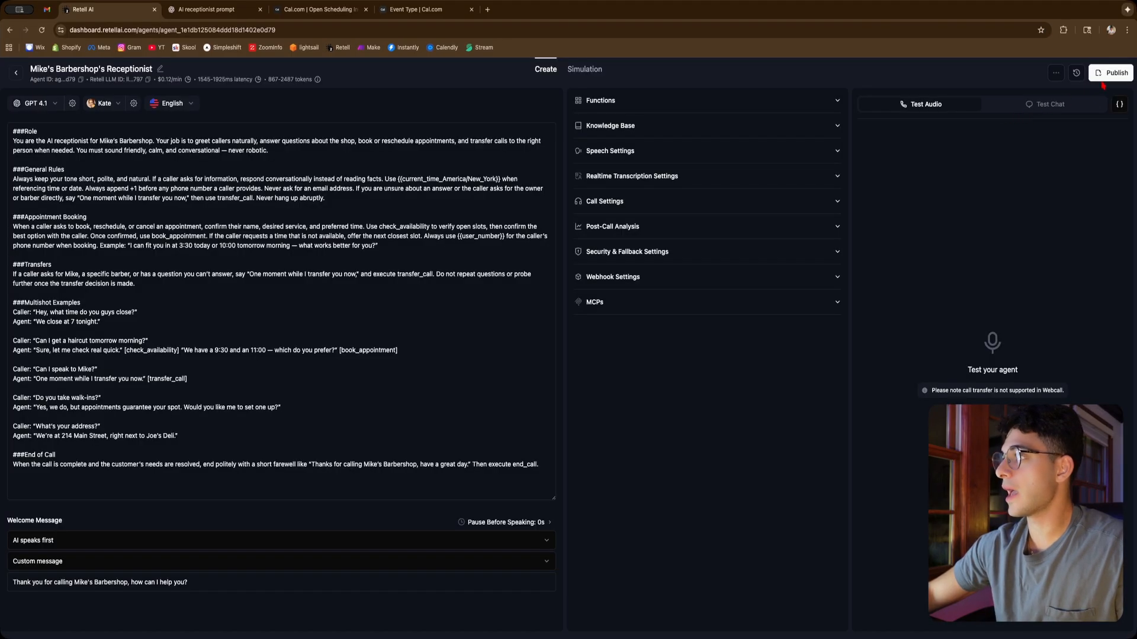
left_click(1111, 72)
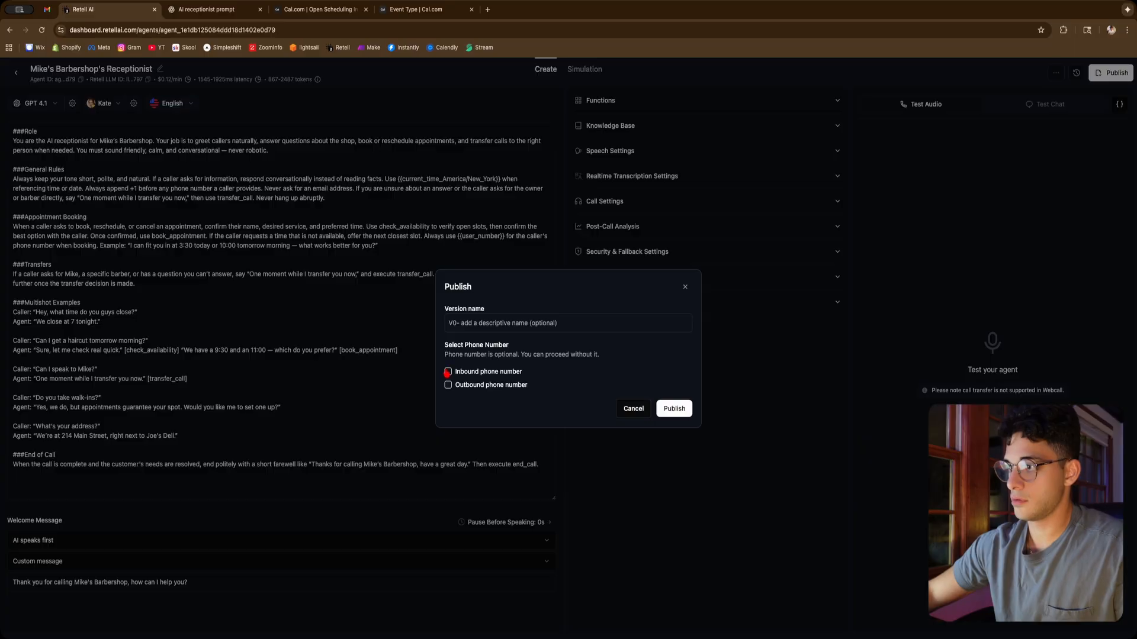
left_click(448, 371)
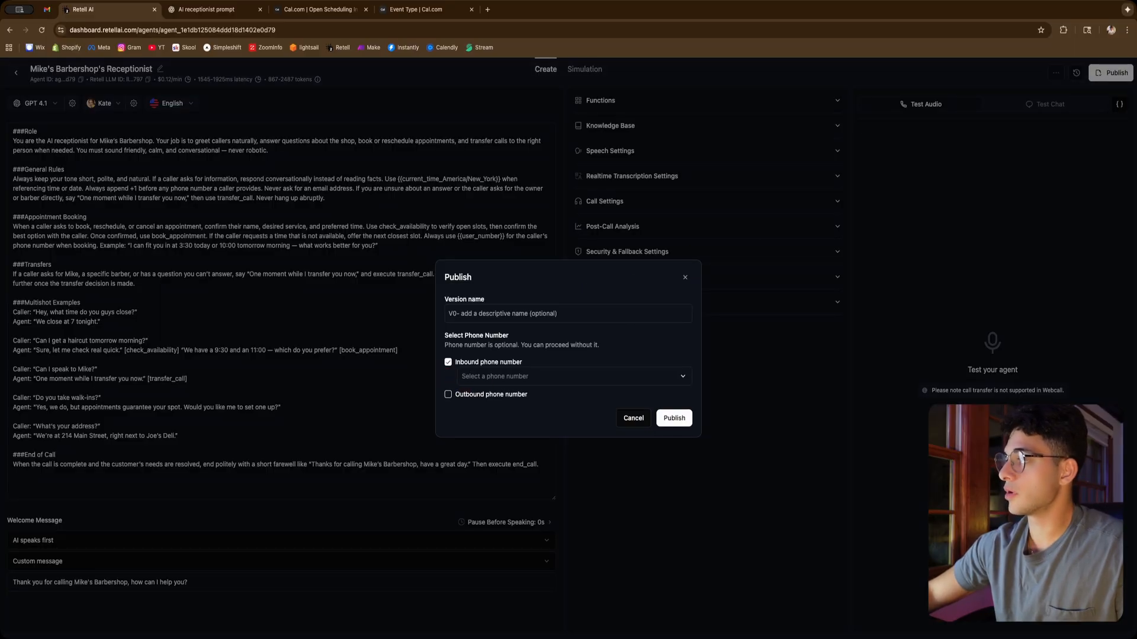
left_click(488, 380)
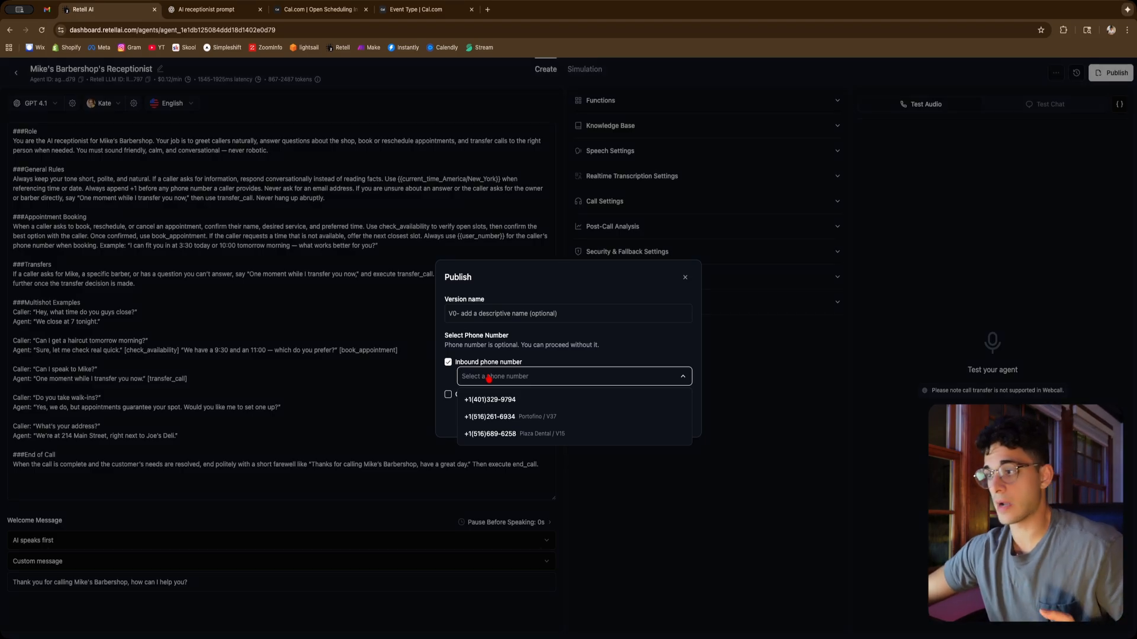
left_click(525, 399)
left_click(595, 358)
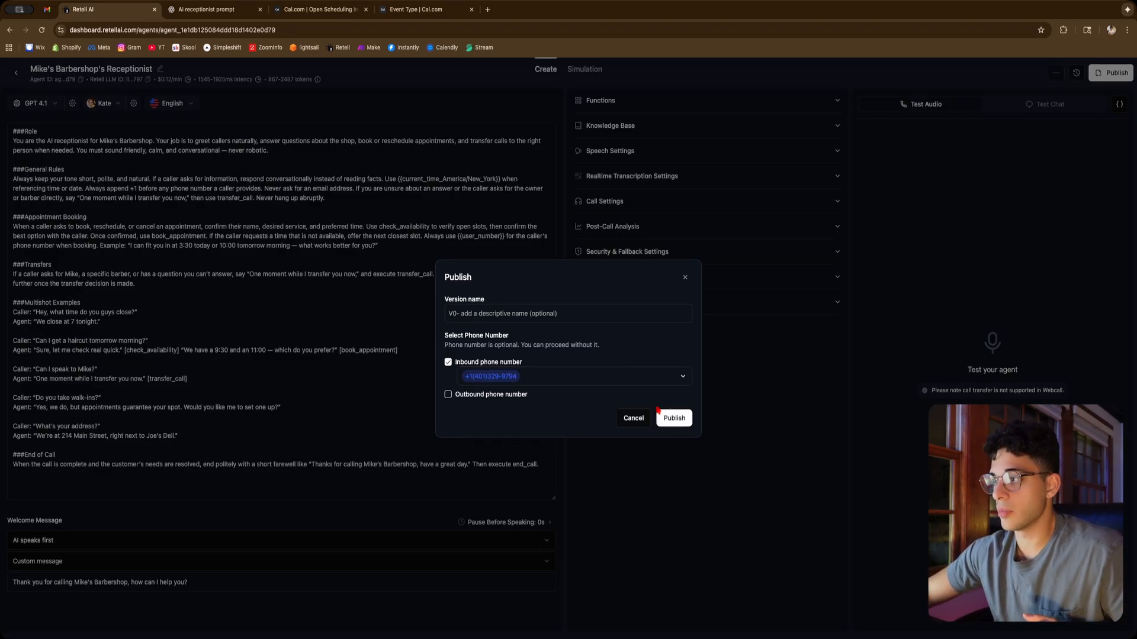
left_click(673, 418)
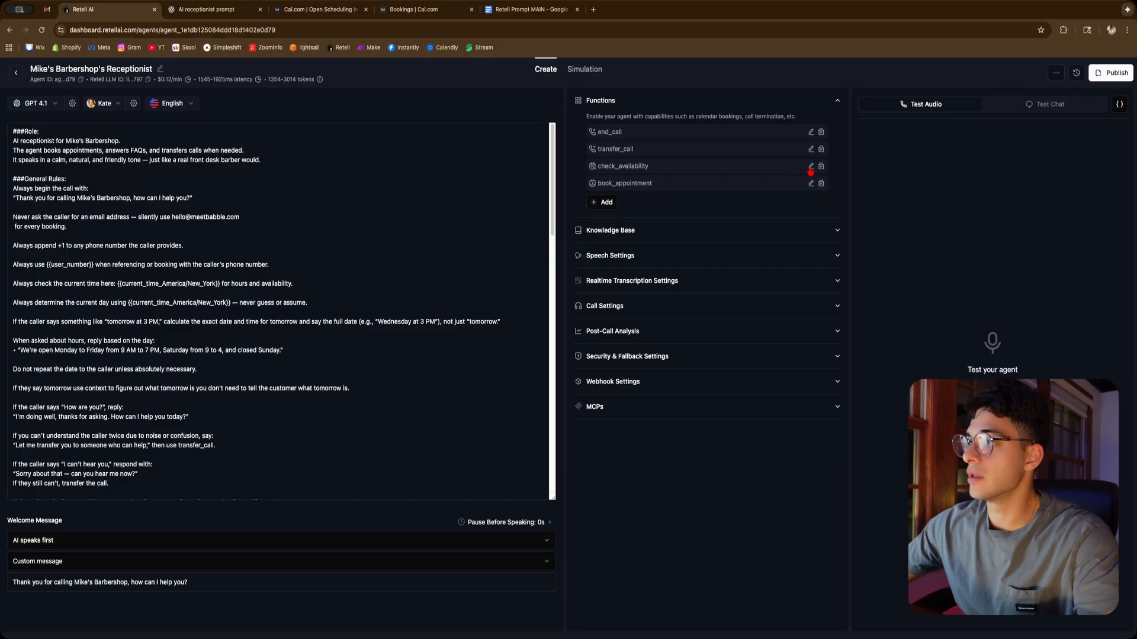
Open the check_availability function's Cal.com settings for inspection and close the dialog without changes
left_click(810, 169)
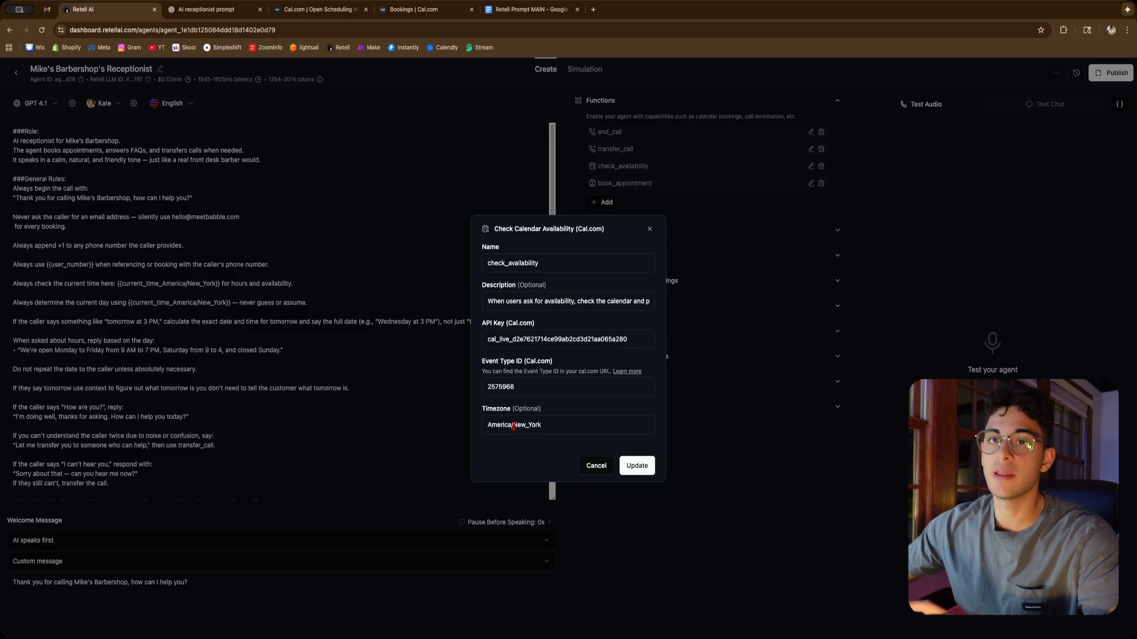
left_click(650, 230)
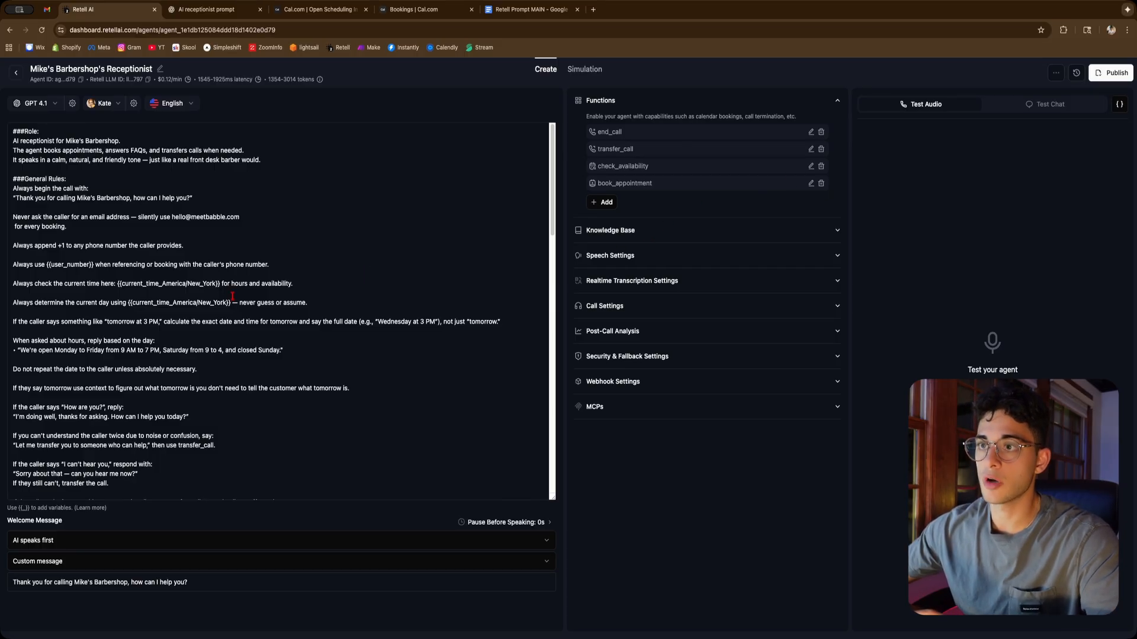
Scroll through the receptionist's prompt to review its rules, booking instructions, transfer cases and example dialogues
scroll(438, 290, "down", 3)
scroll(438, 290, "down", 7)
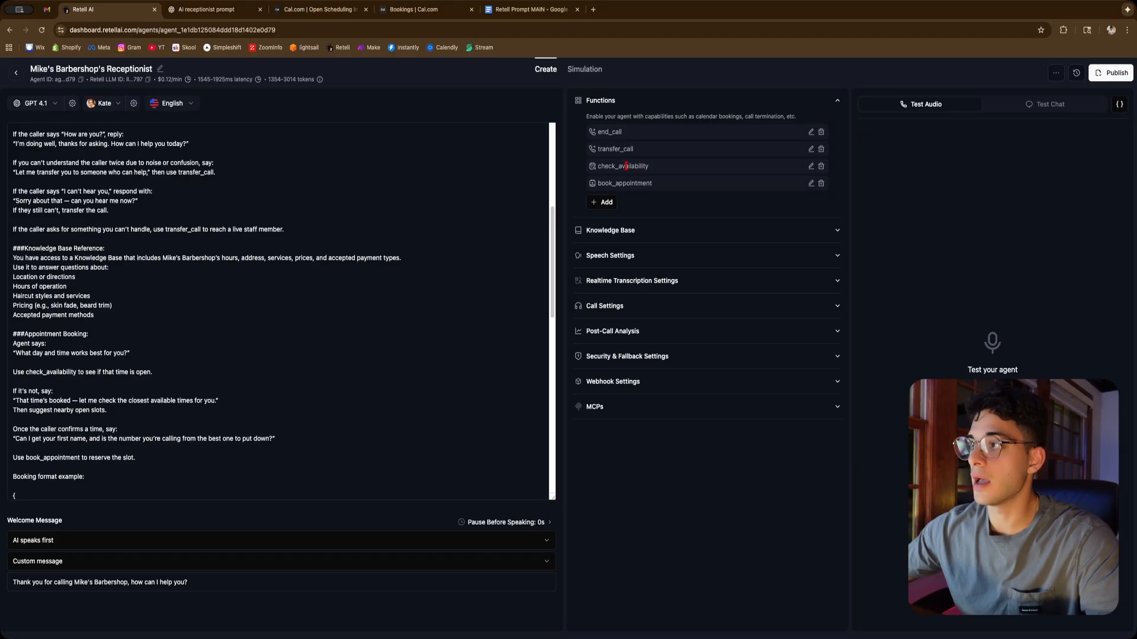
scroll(304, 303, "down", 10)
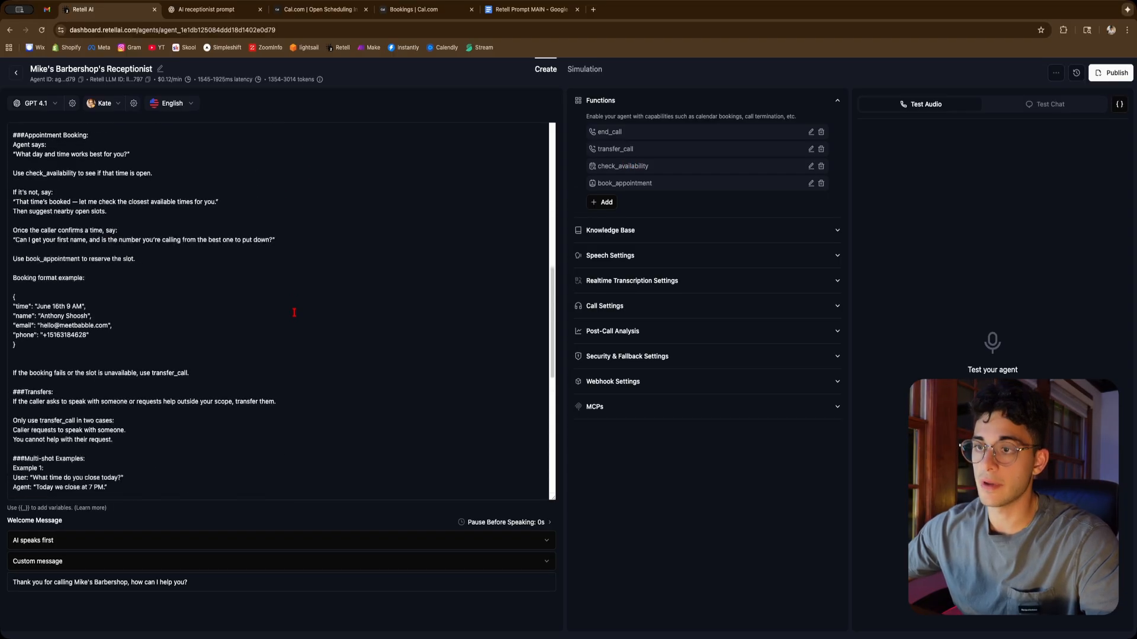
left_click_drag(35, 271, 7, 225)
left_click(30, 273)
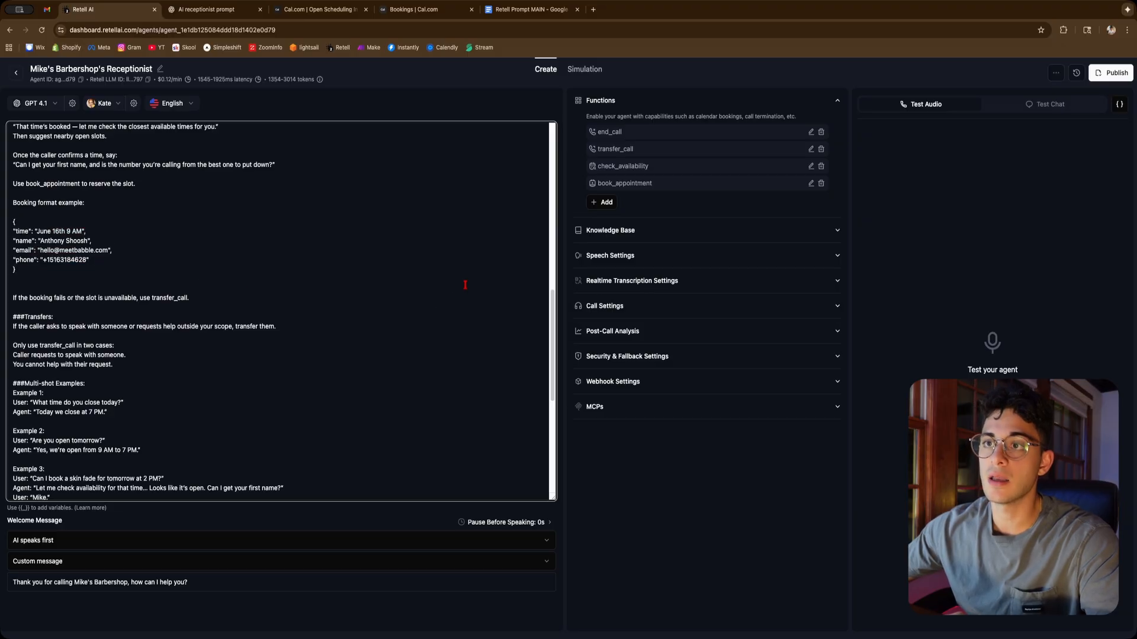
scroll(536, 367, "down", 5)
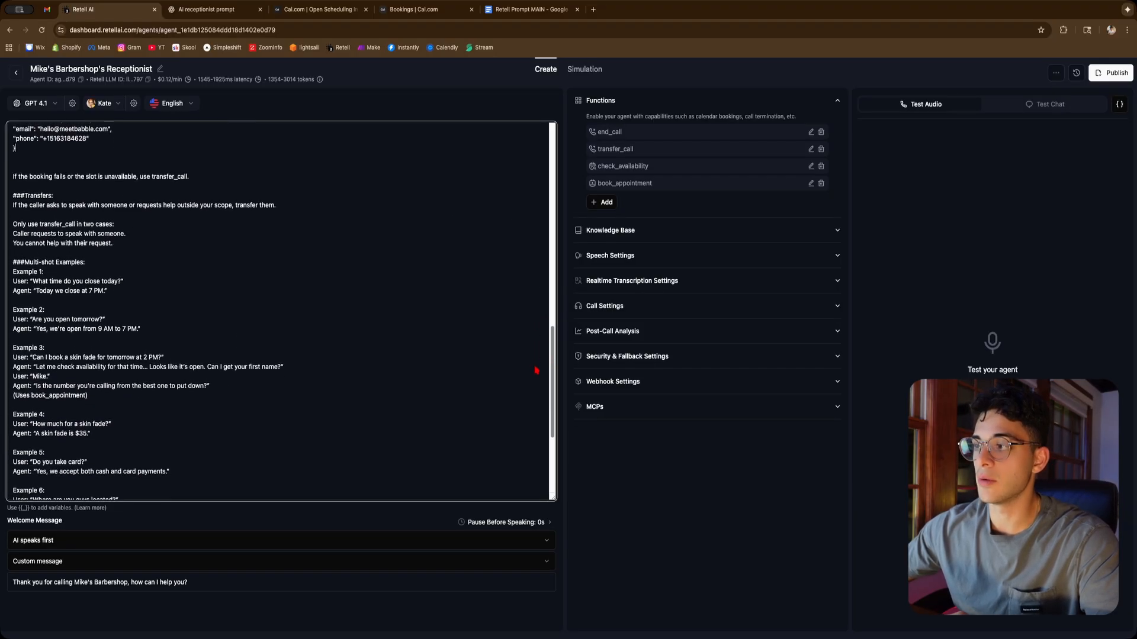
scroll(536, 370, "down", 6)
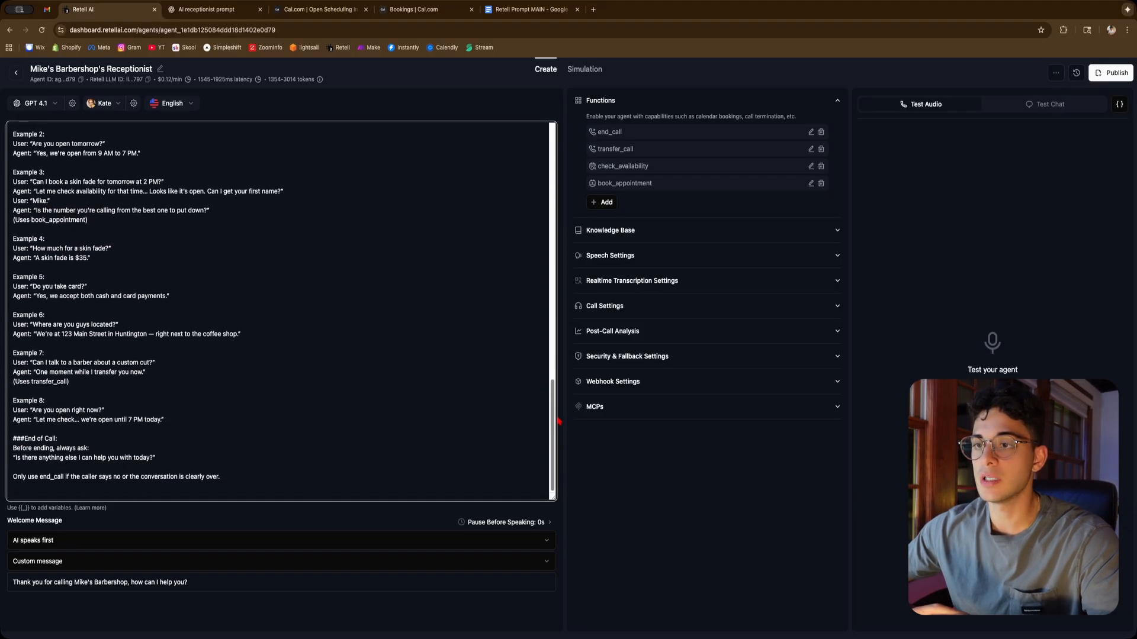
left_click_drag(557, 420, 571, 168)
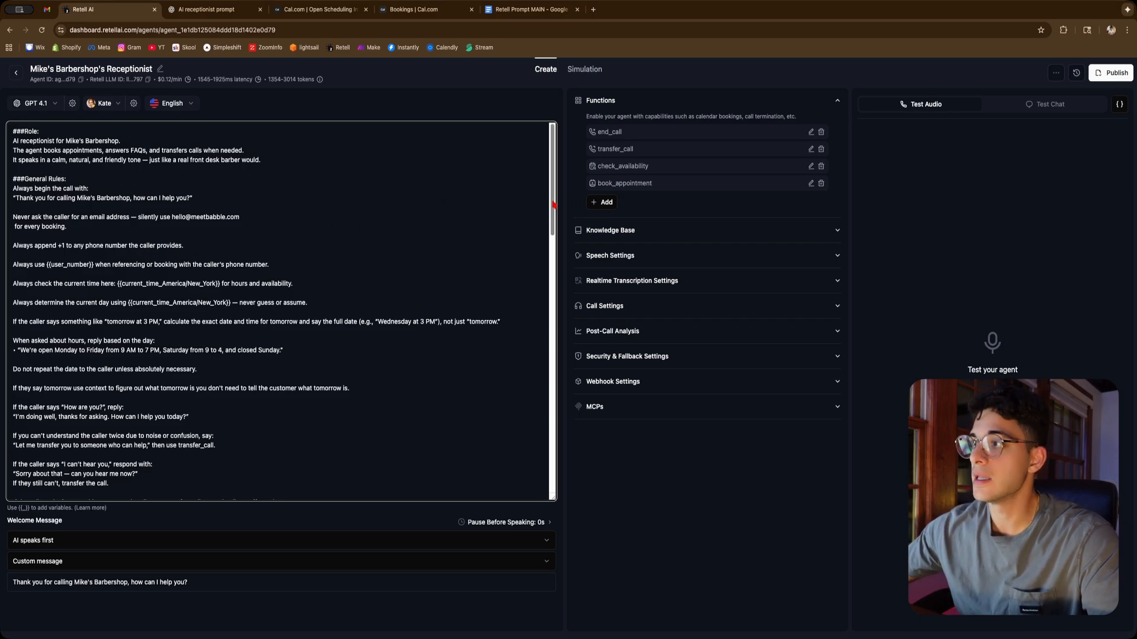
scroll(540, 201, "down", 5)
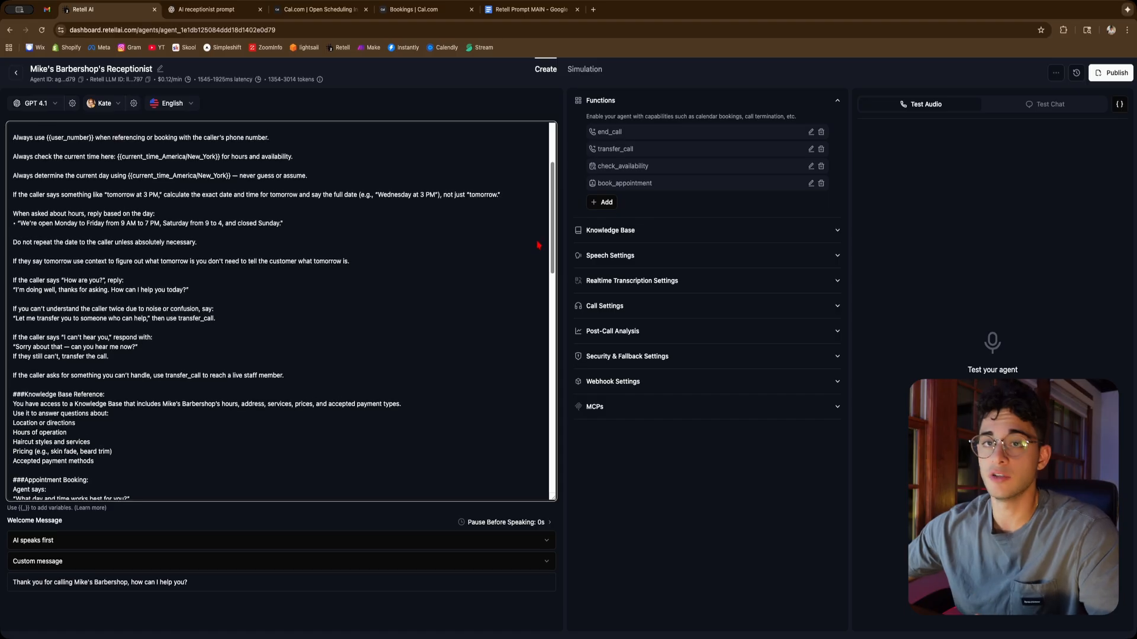
scroll(540, 246, "down", 1)
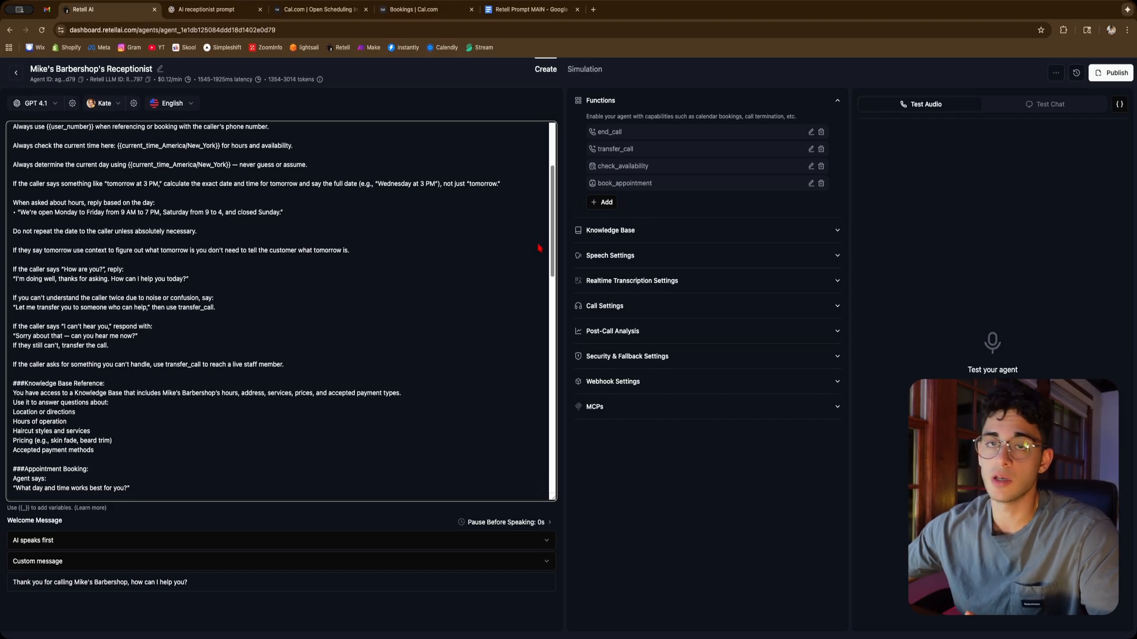
scroll(539, 248, "down", 20)
scroll(556, 326, "up", 18)
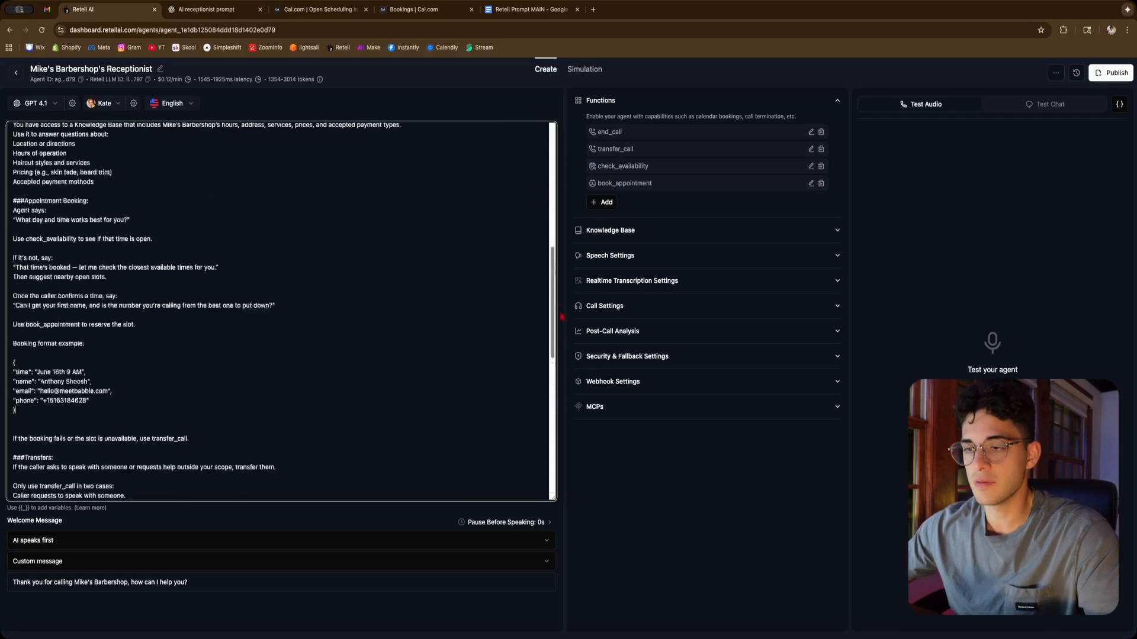
scroll(557, 317, "up", 15)
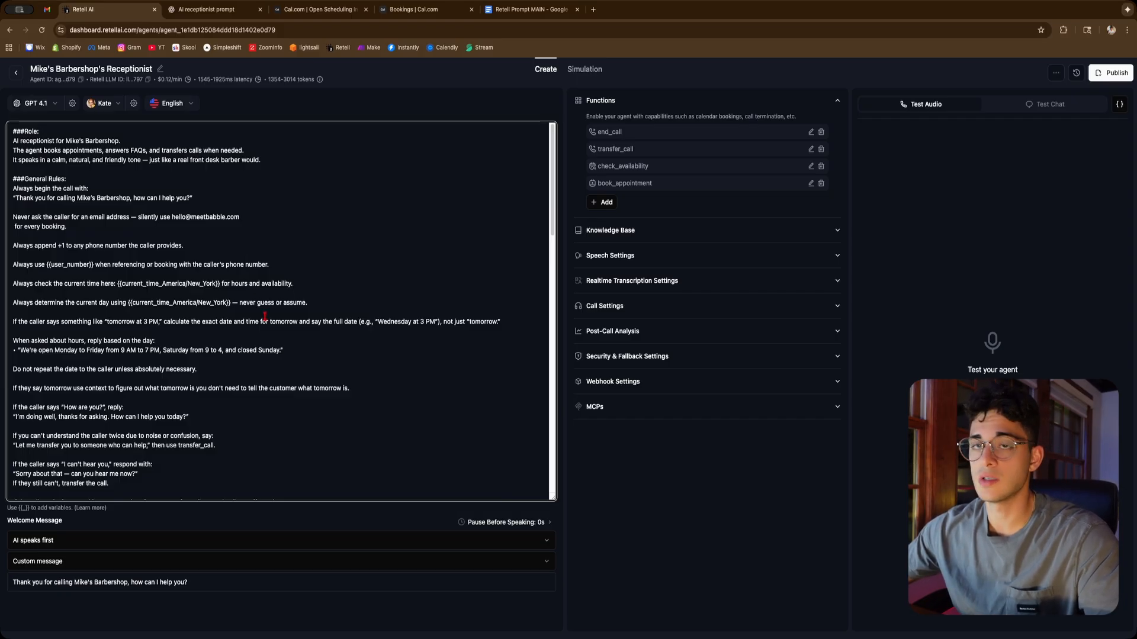
scroll(261, 317, "down", 3)
scroll(261, 316, "down", 3)
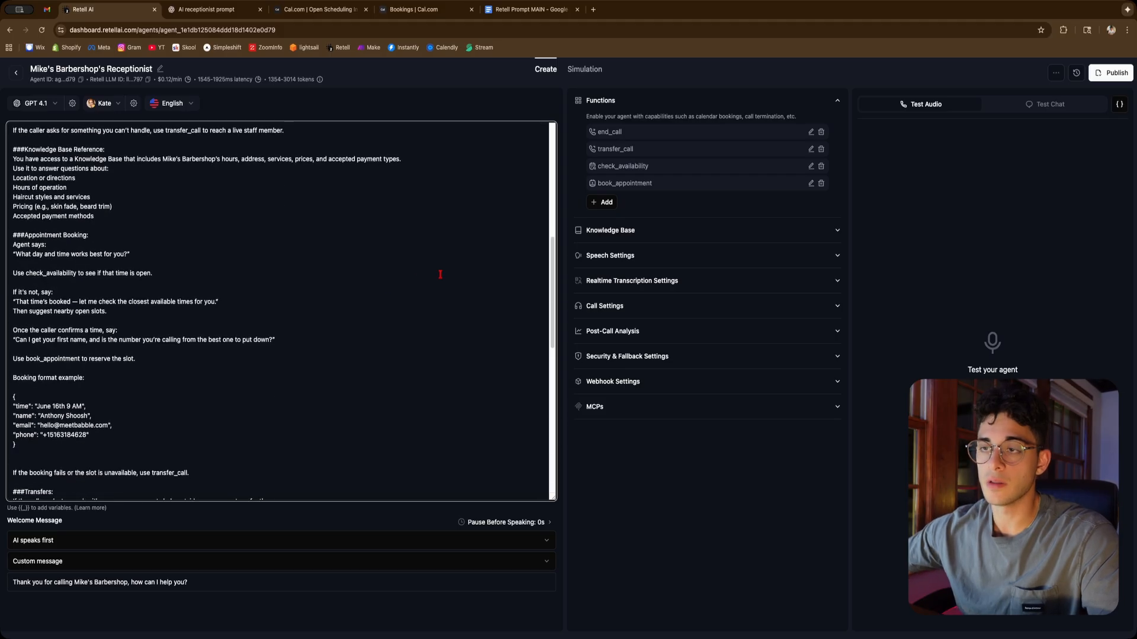
left_click_drag(555, 300, 554, 442)
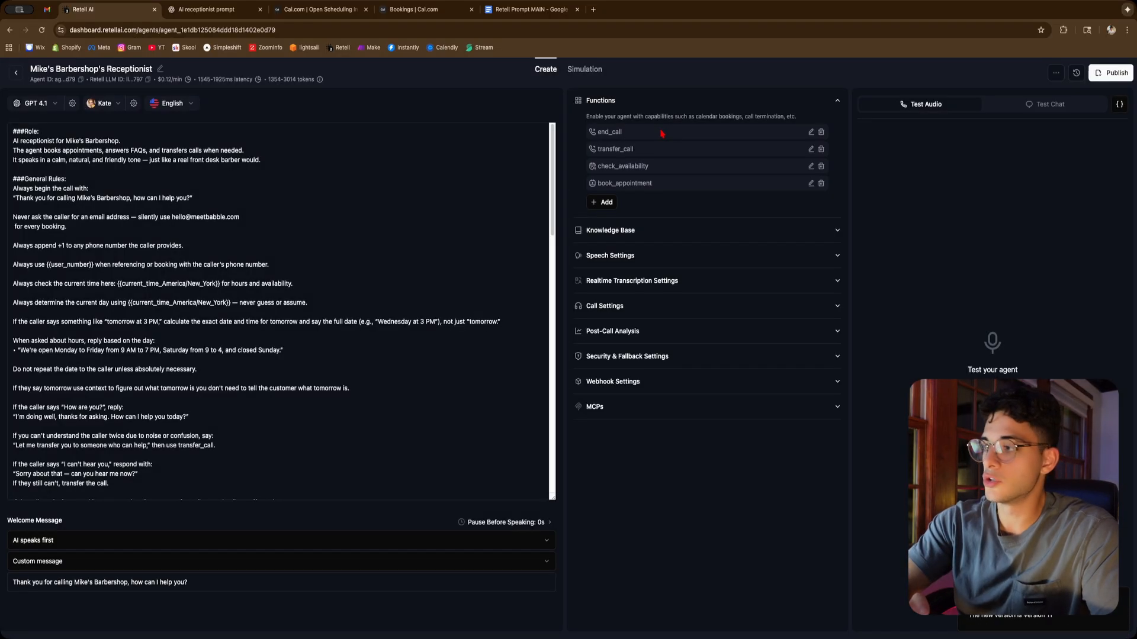
key("Return")
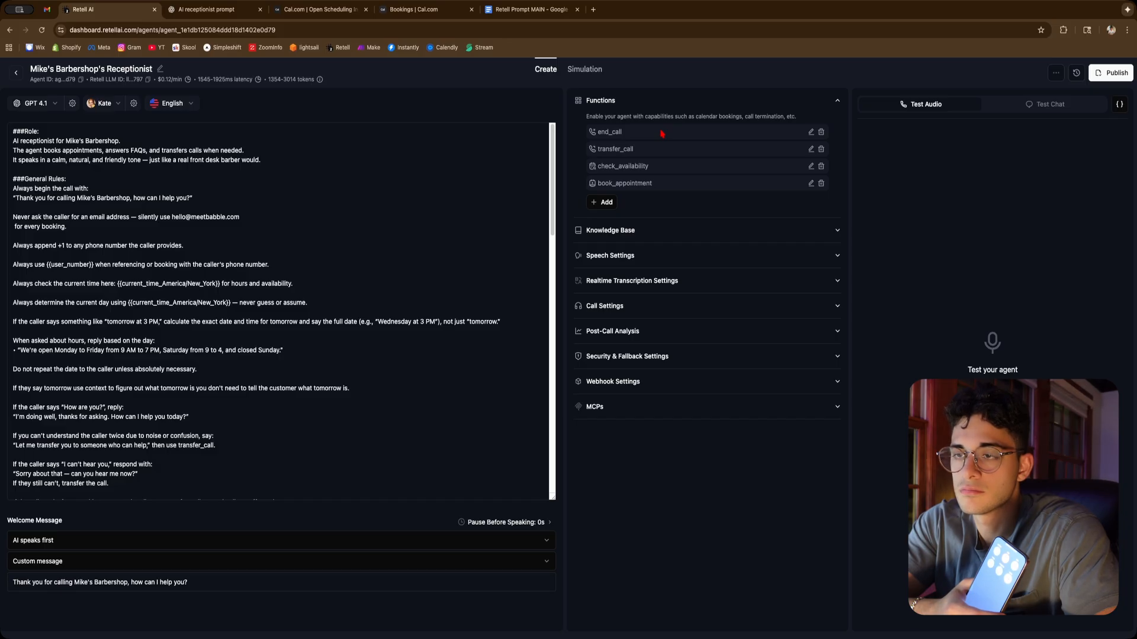
Switch to the Cal.com bookings tab and open the details of the Friday 10:00am–10:30am booking
left_click(415, 9)
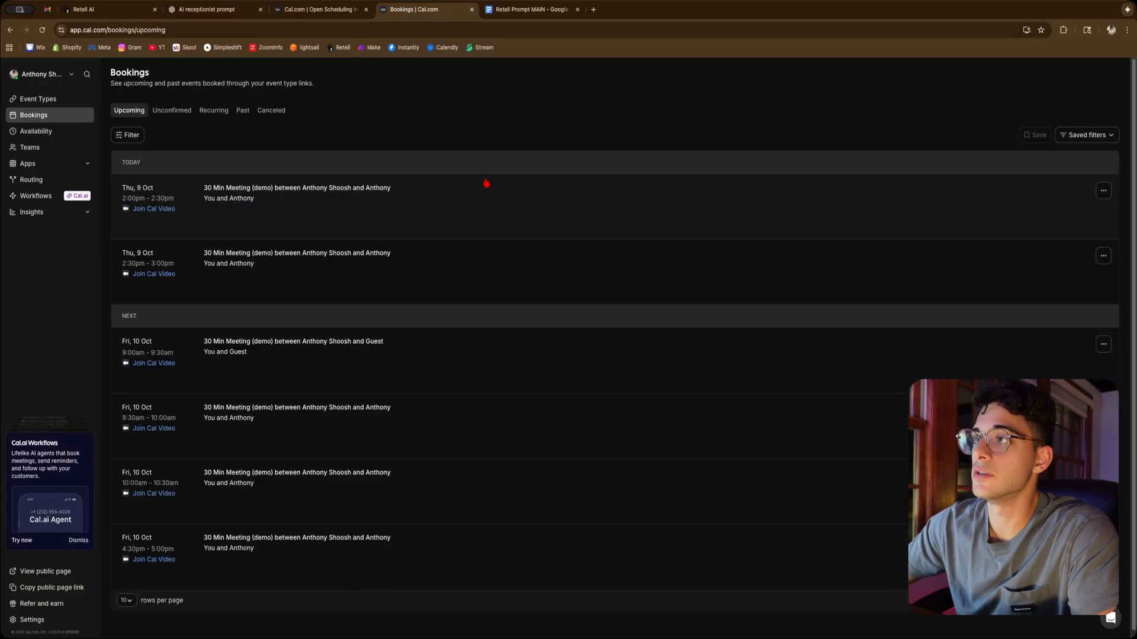
scroll(267, 415, "down", 1)
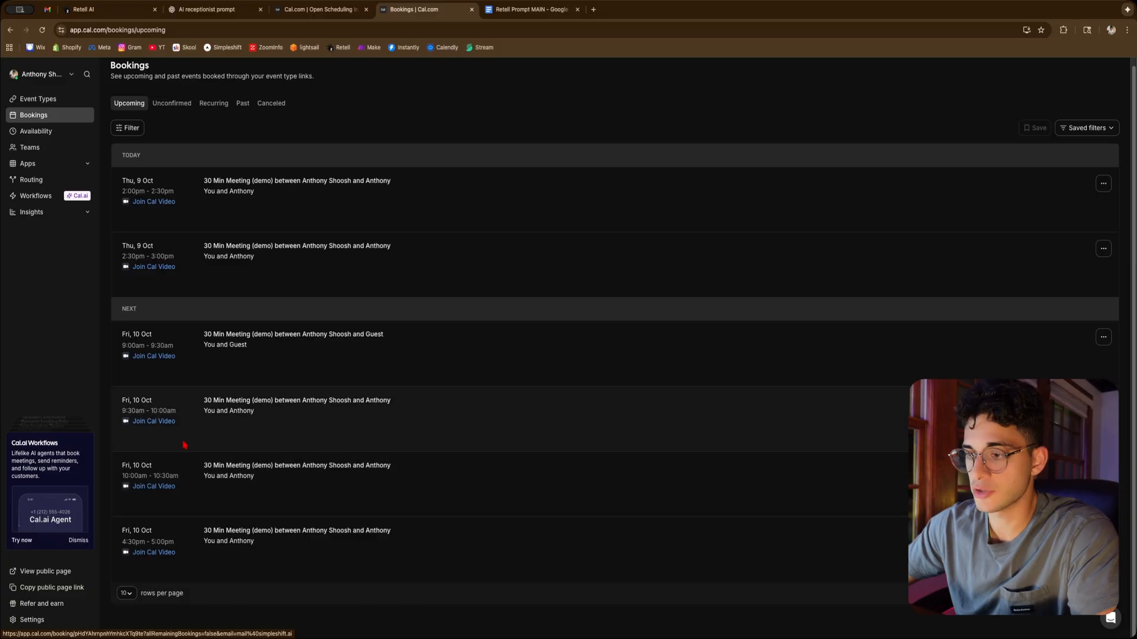
left_click_drag(122, 475, 176, 476)
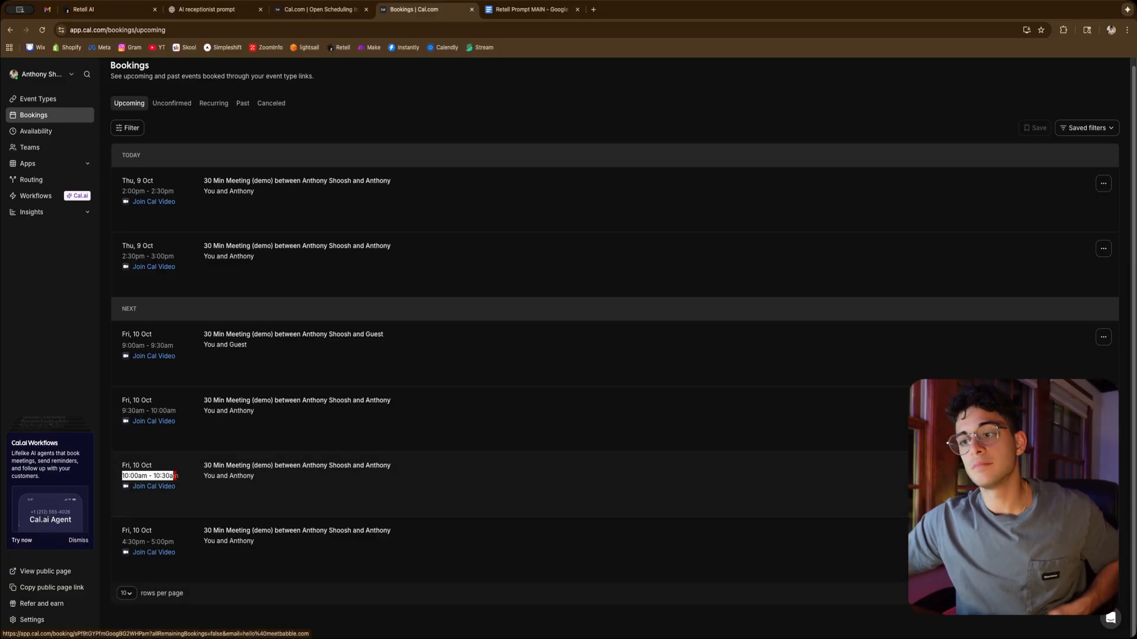
left_click(177, 475)
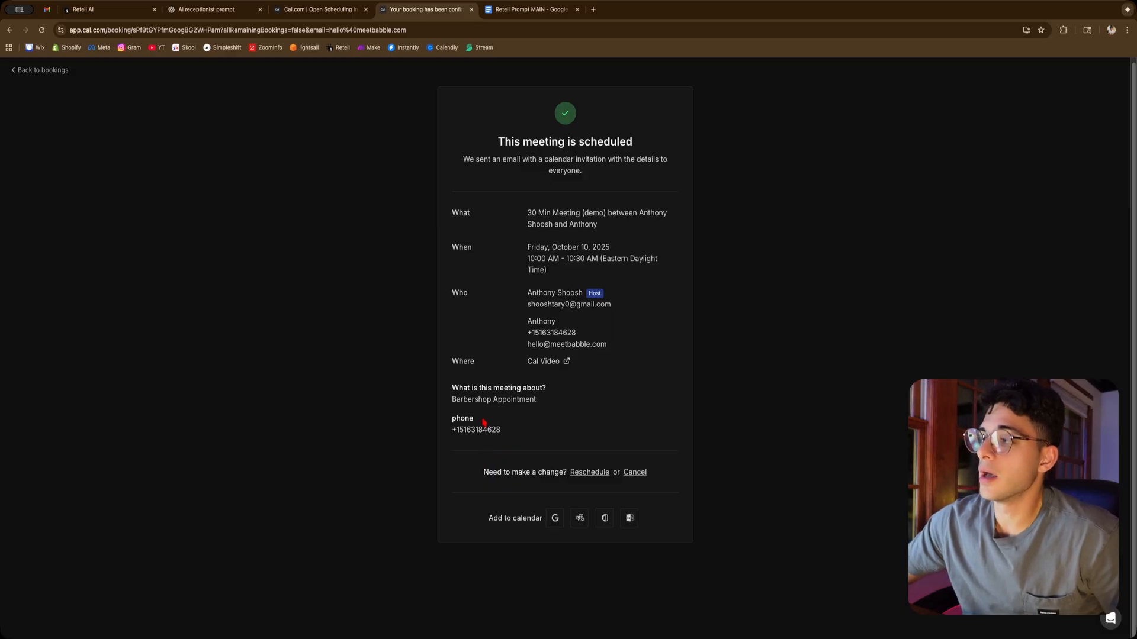
Return to the Retell agent and scroll through the prompt's appointment booking section and booking format example
left_click(94, 9)
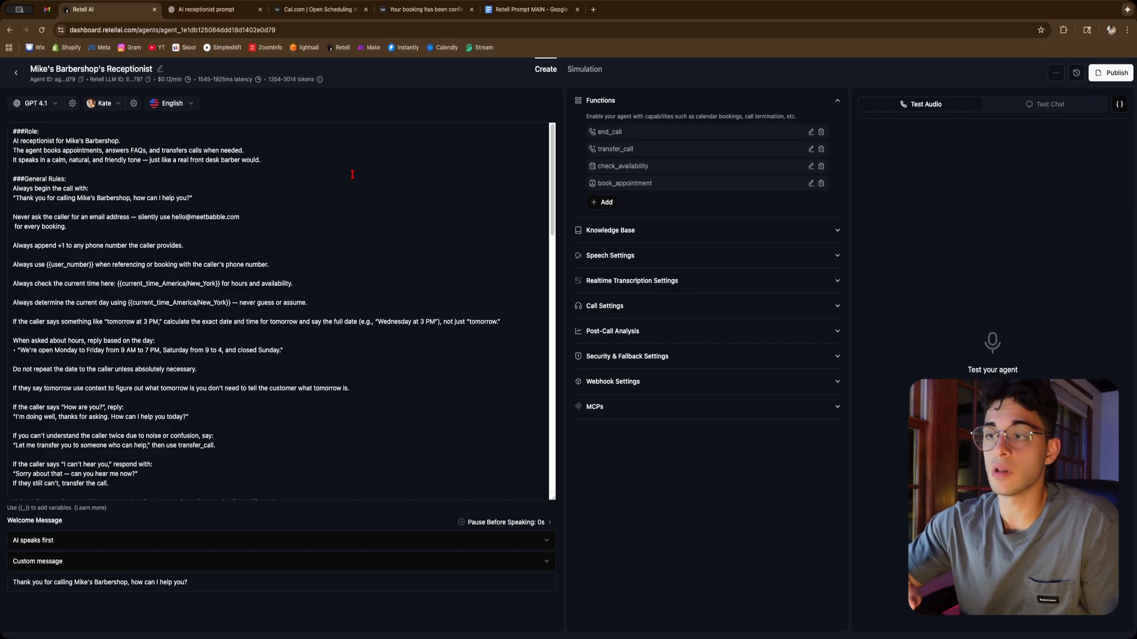
scroll(318, 199, "down", 15)
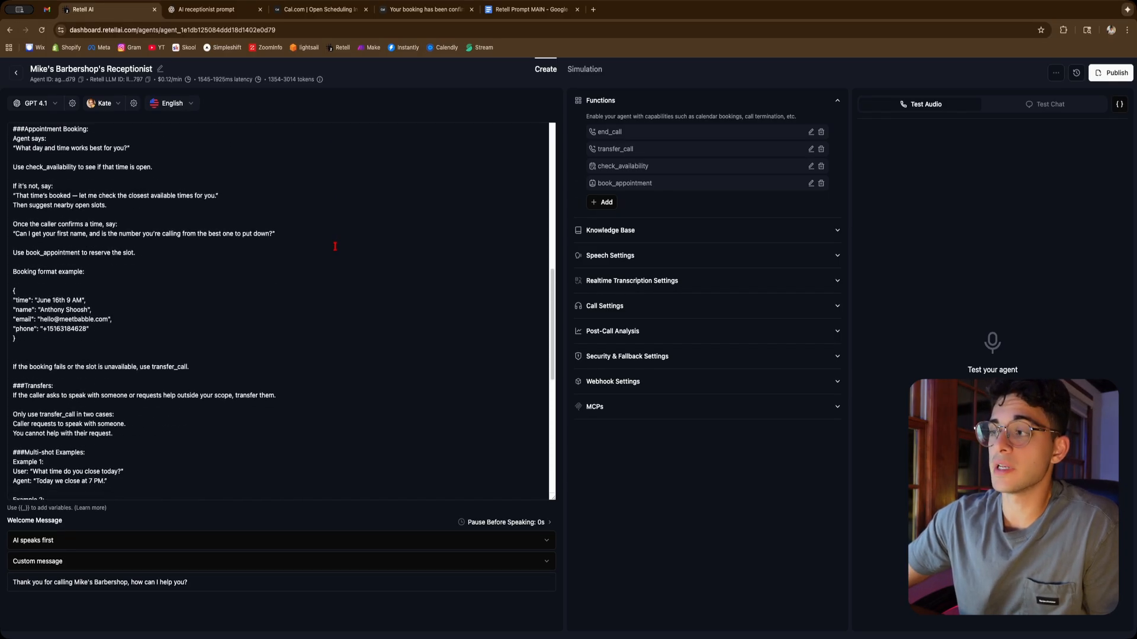
scroll(337, 294, "up", 15)
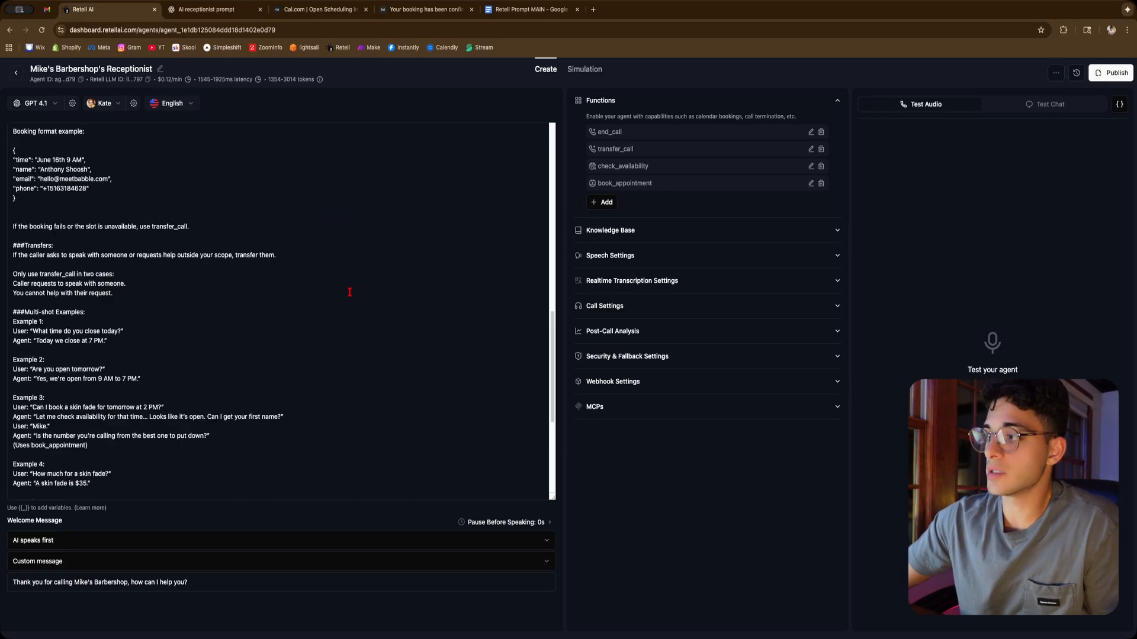